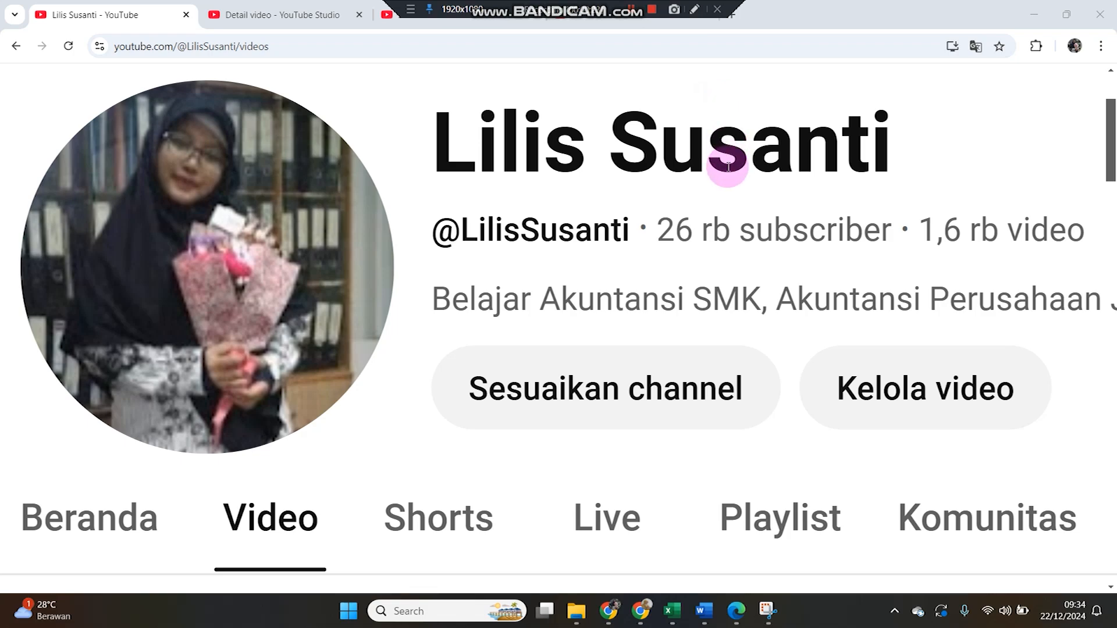
# - Switch to the Excel workbook and add a new sheet named NERACA LAJUR after Penyesuaian
pyautogui.click(672, 611)
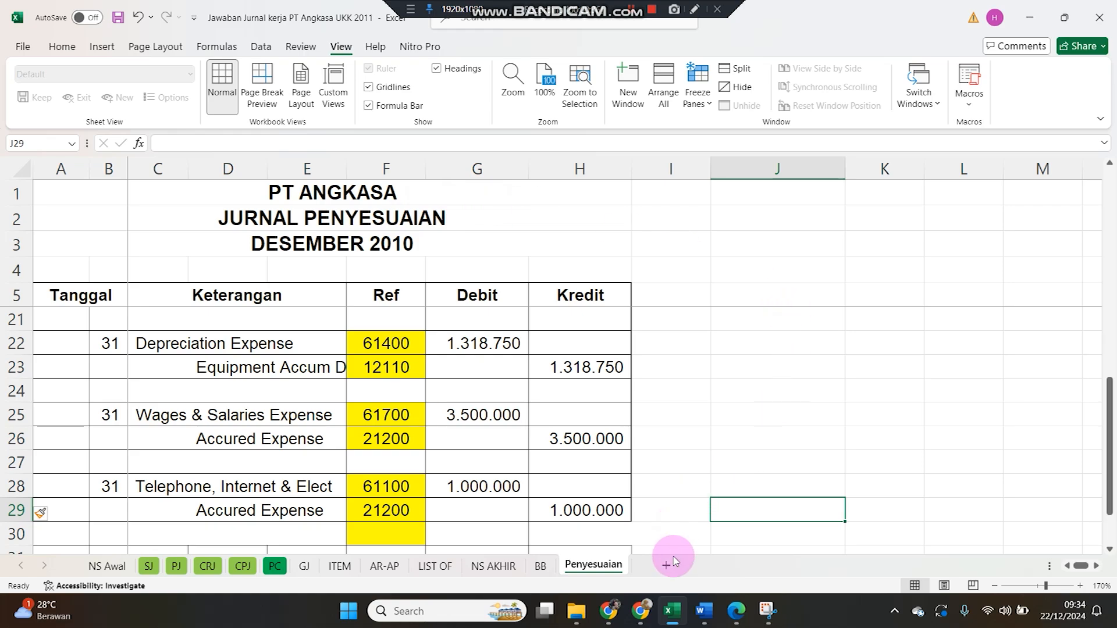
pyautogui.click(668, 567)
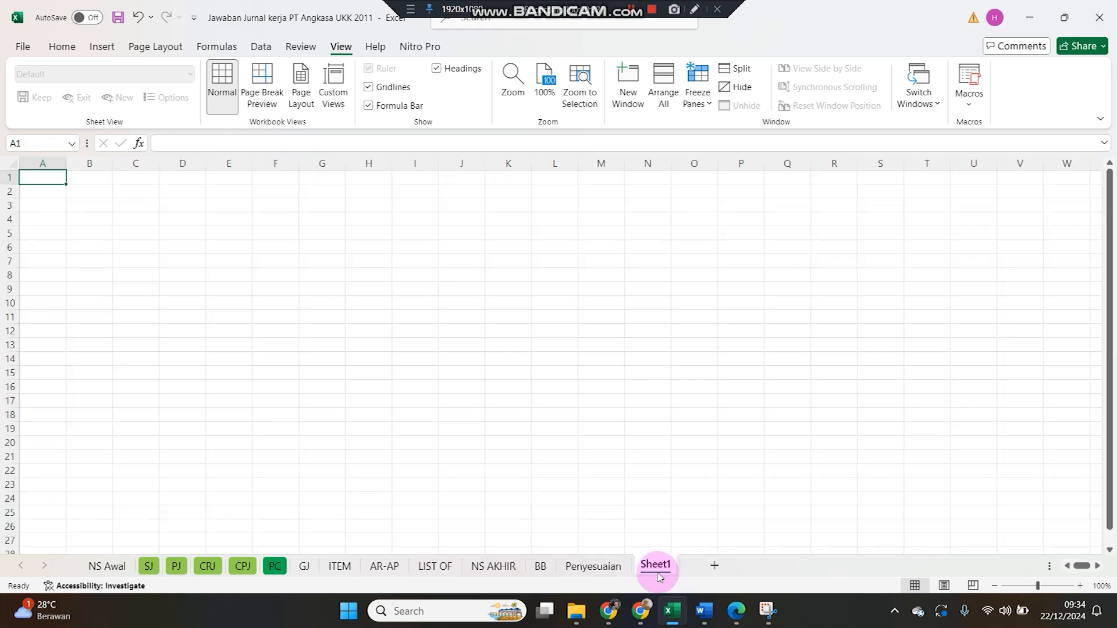
pyautogui.doubleClick(657, 573)
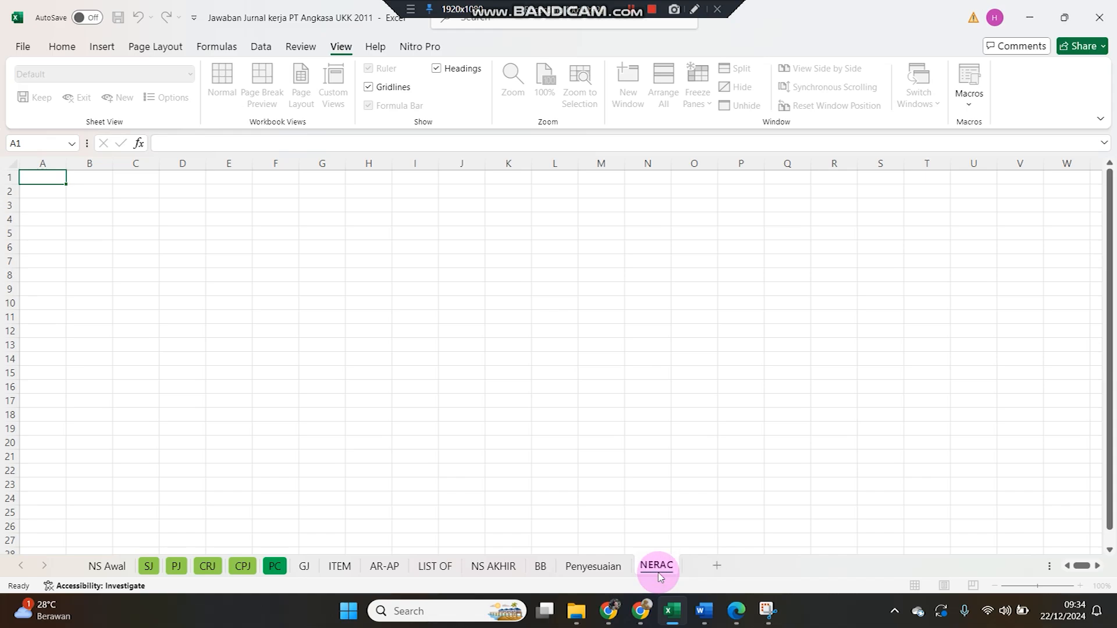
pyautogui.write('NERACA LAJUR')
pyautogui.press('Return')
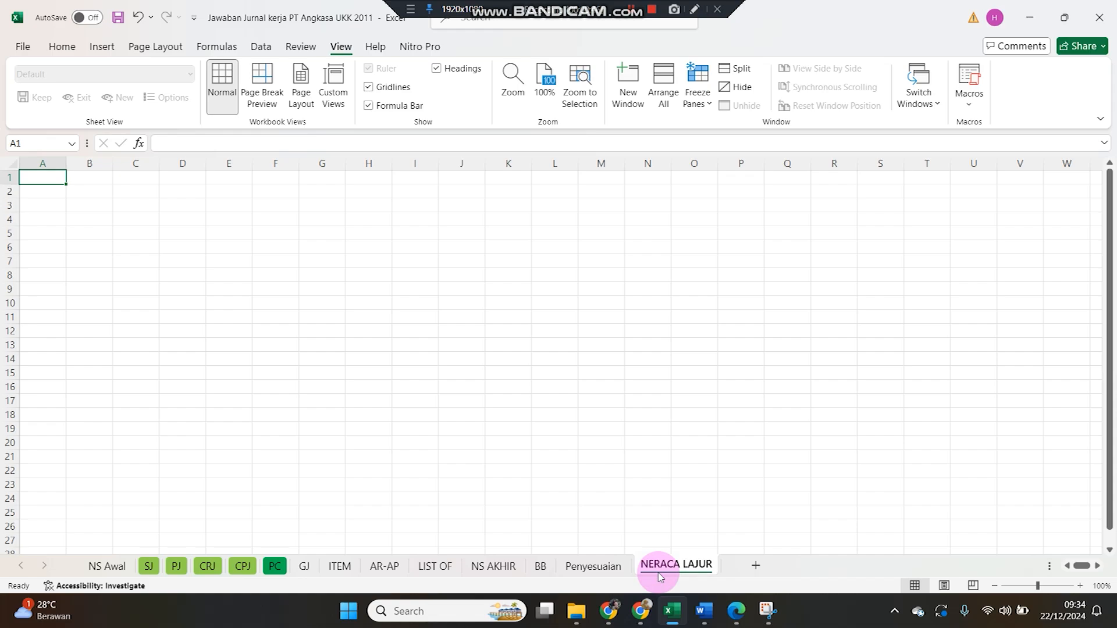
# - Enter the headings NO AKUN, NAMA AKUN and NERACA SALDO in cells A4 to C4
pyautogui.press('Down')
pyautogui.press('Down')
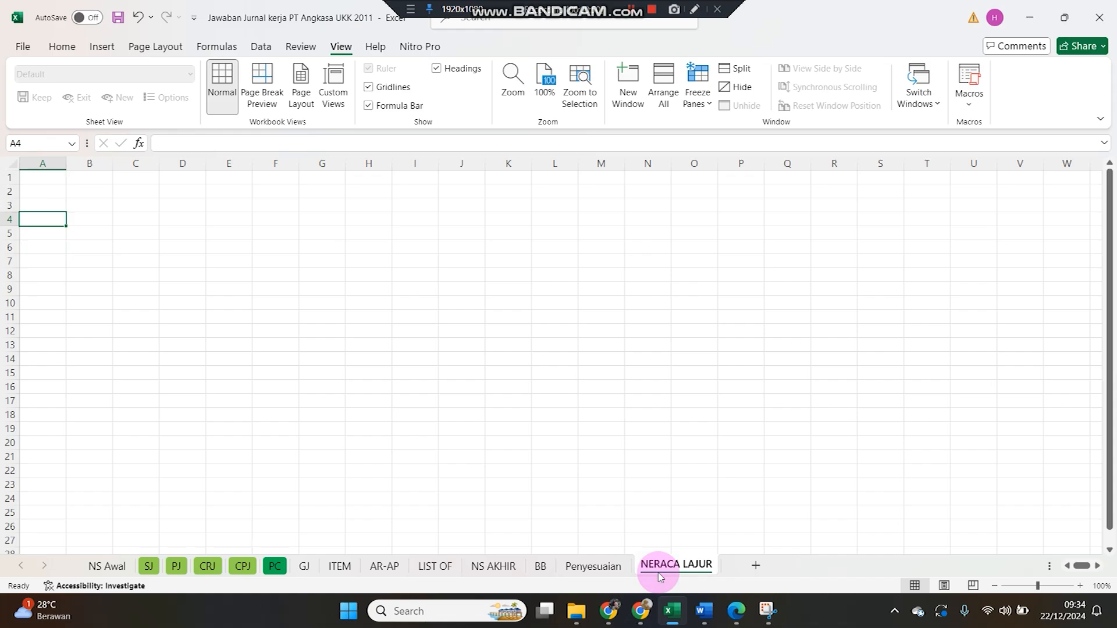
pyautogui.write('N')
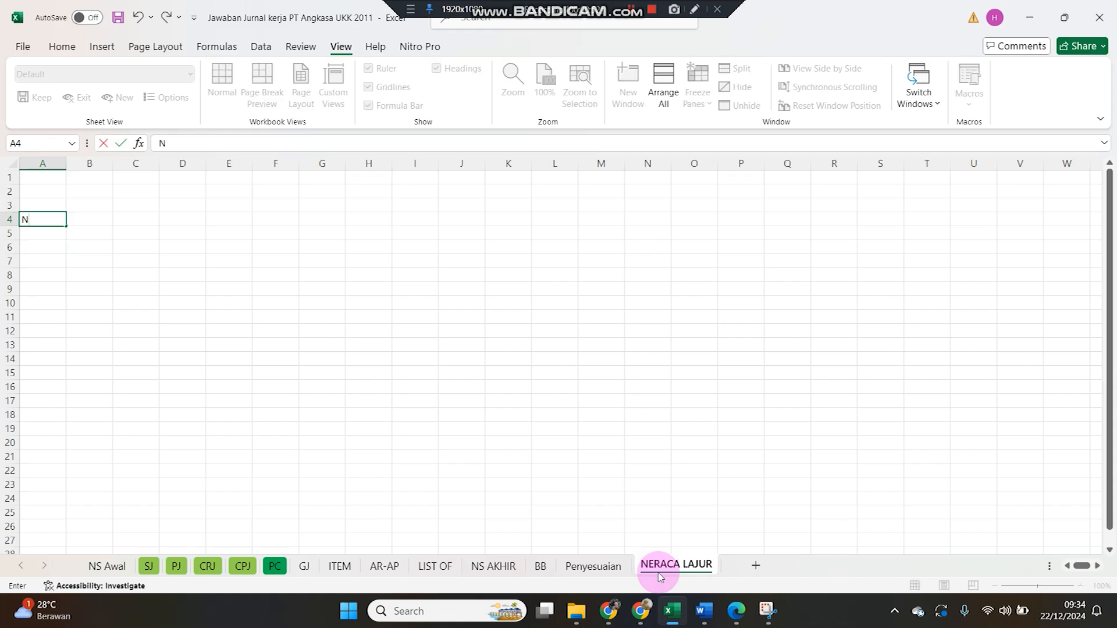
pyautogui.write('O AKUN')
pyautogui.press('Tab')
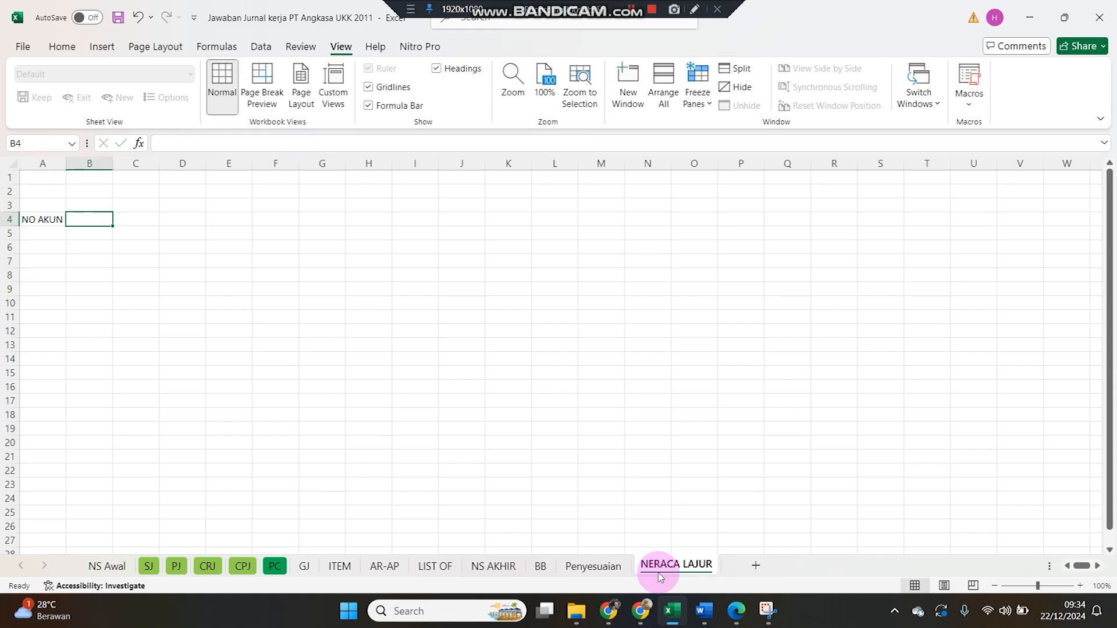
pyautogui.write('NAMA AKUN')
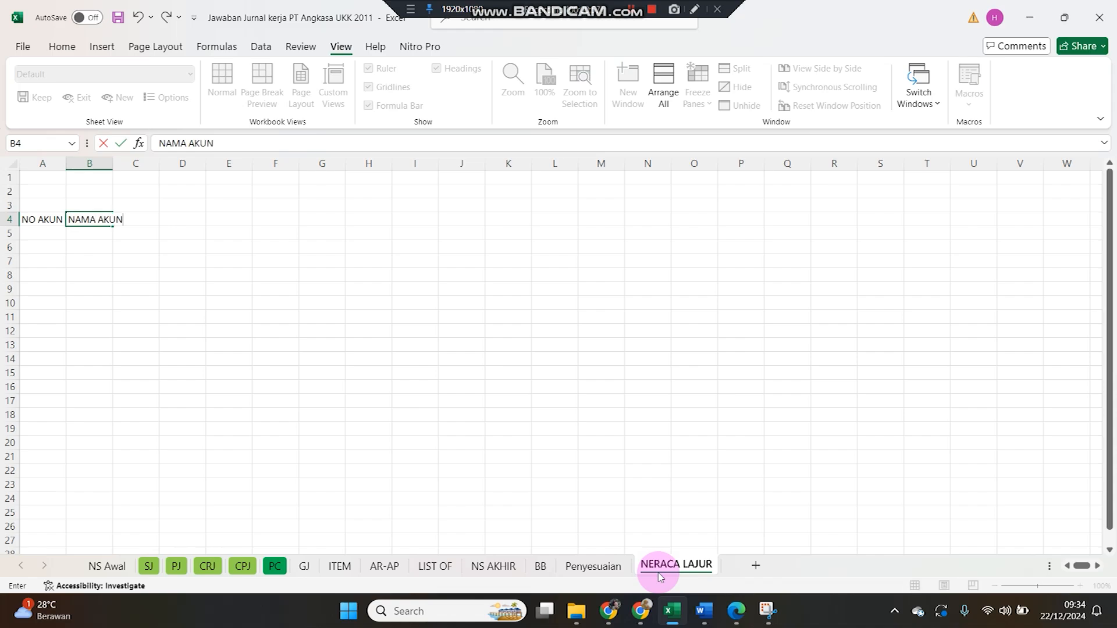
pyautogui.press('Tab')
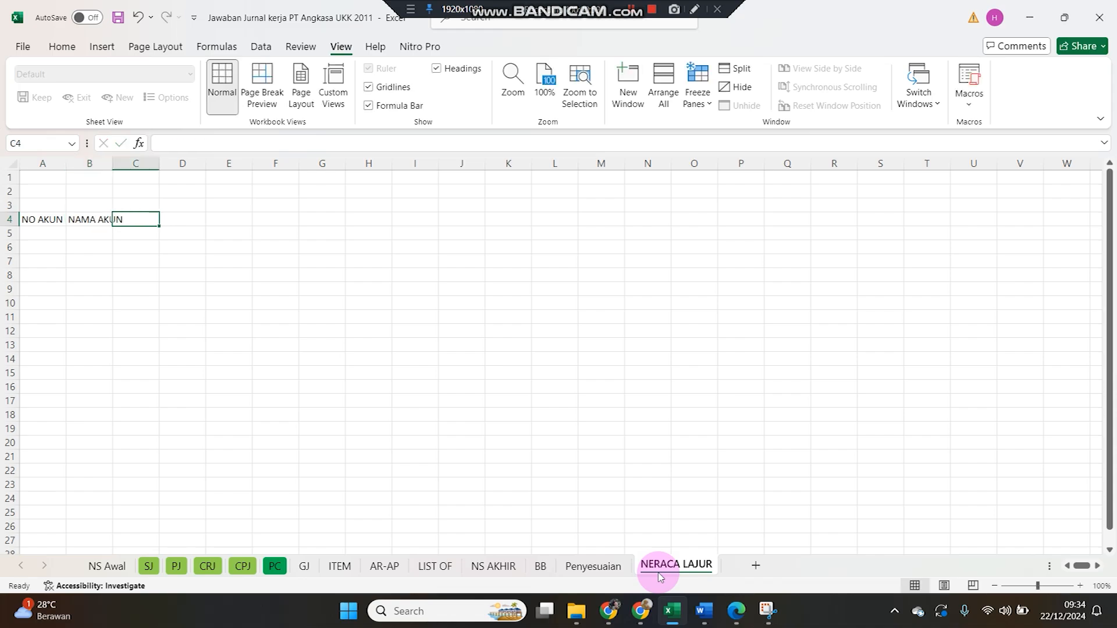
pyautogui.write('NERACA SALDO')
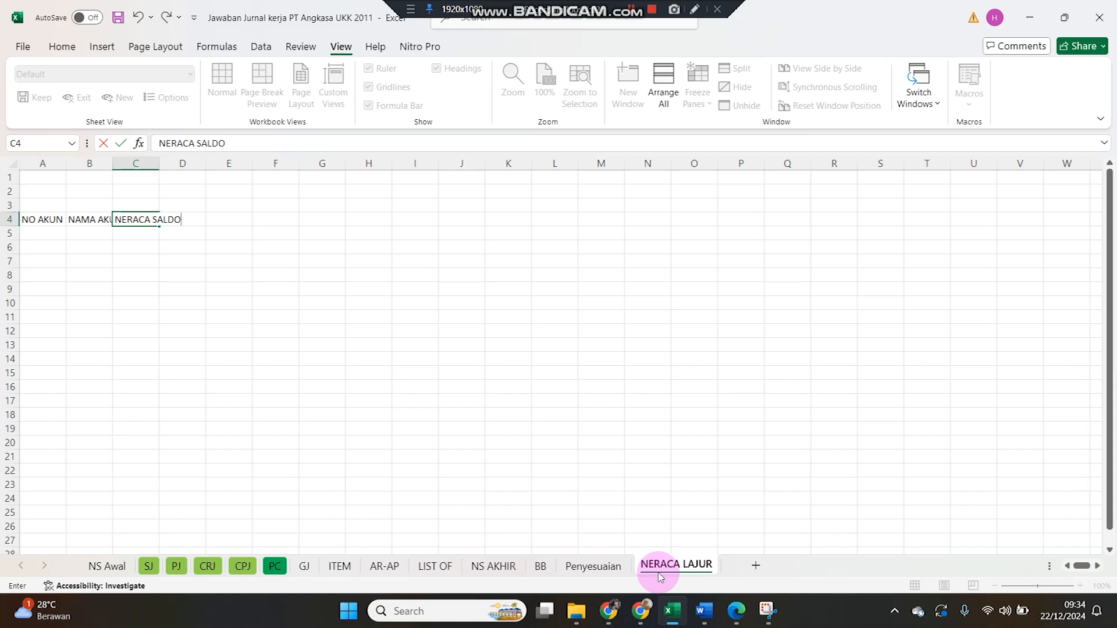
pyautogui.press('Return')
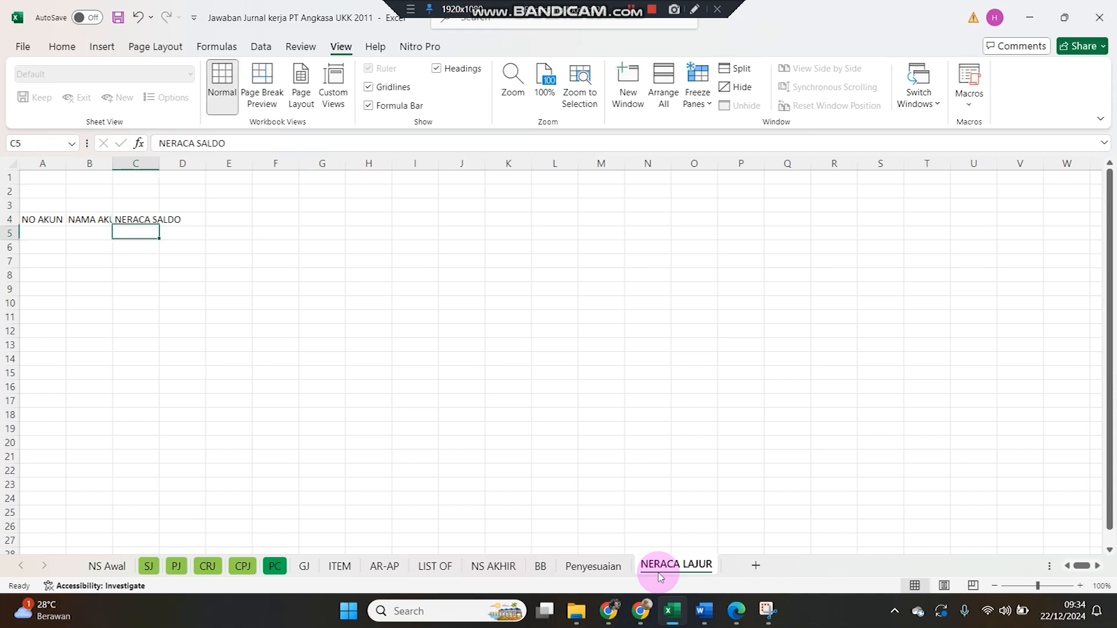
# - Enter the subheadings DEBIT in C5 and KREDIT in D5, under NERACA SALDO
pyautogui.write('DEBIT')
pyautogui.press('Tab')
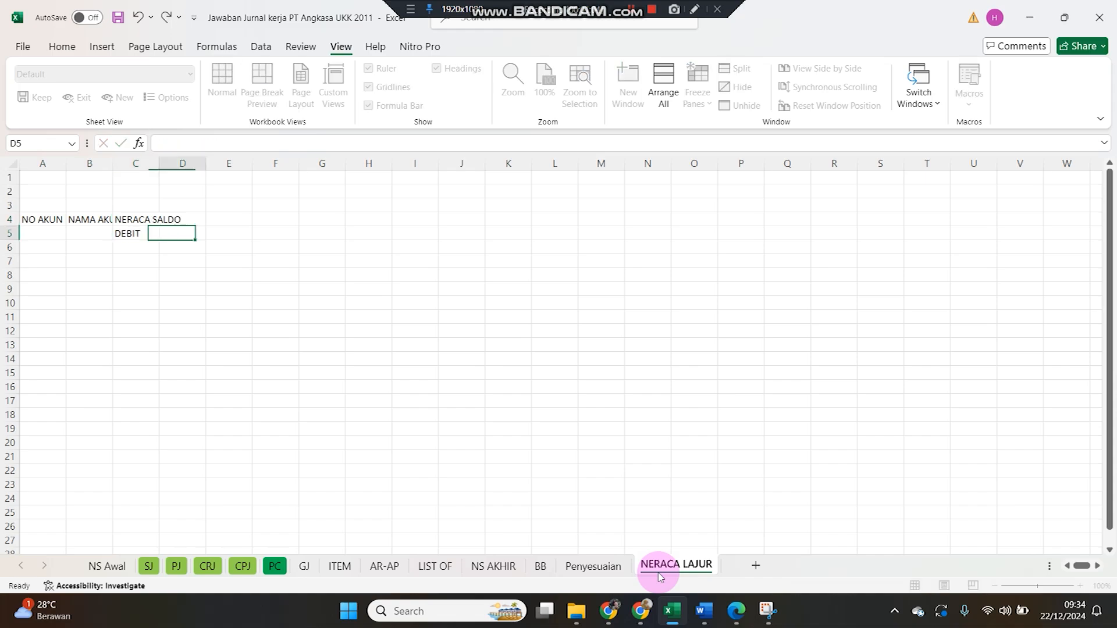
pyautogui.write('KREDIT')
pyautogui.press('Return')
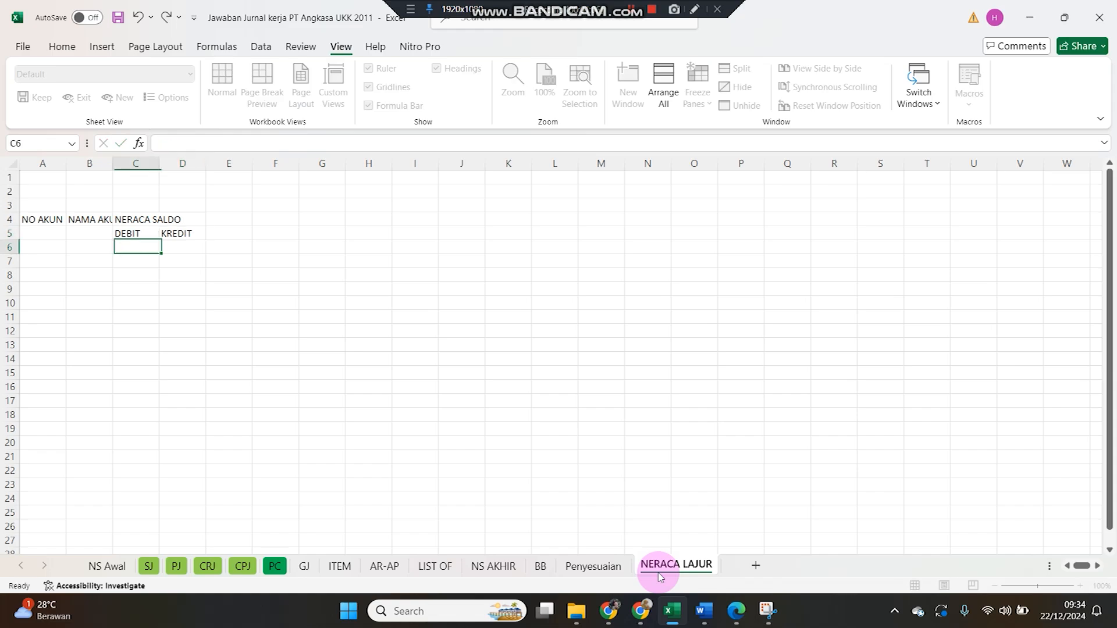
# - Merge and center the NERACA SALDO heading across C4:D4
pyautogui.scroll(-1, 82, 236)
pyautogui.scroll(1, 82, 236)
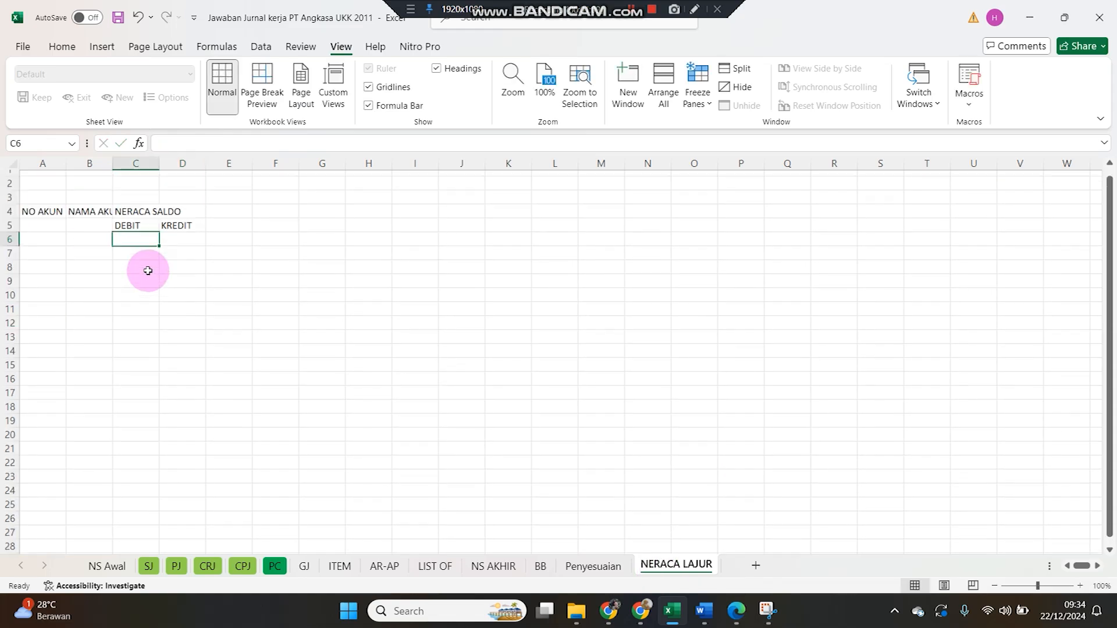
pyautogui.click(1078, 586)
pyautogui.click(1078, 586)
pyautogui.click(1078, 586)
pyautogui.click(1078, 586)
pyautogui.moveTo(284, 303); pyautogui.dragTo(256, 285)
pyautogui.moveTo(198, 249); pyautogui.dragTo(250, 245)
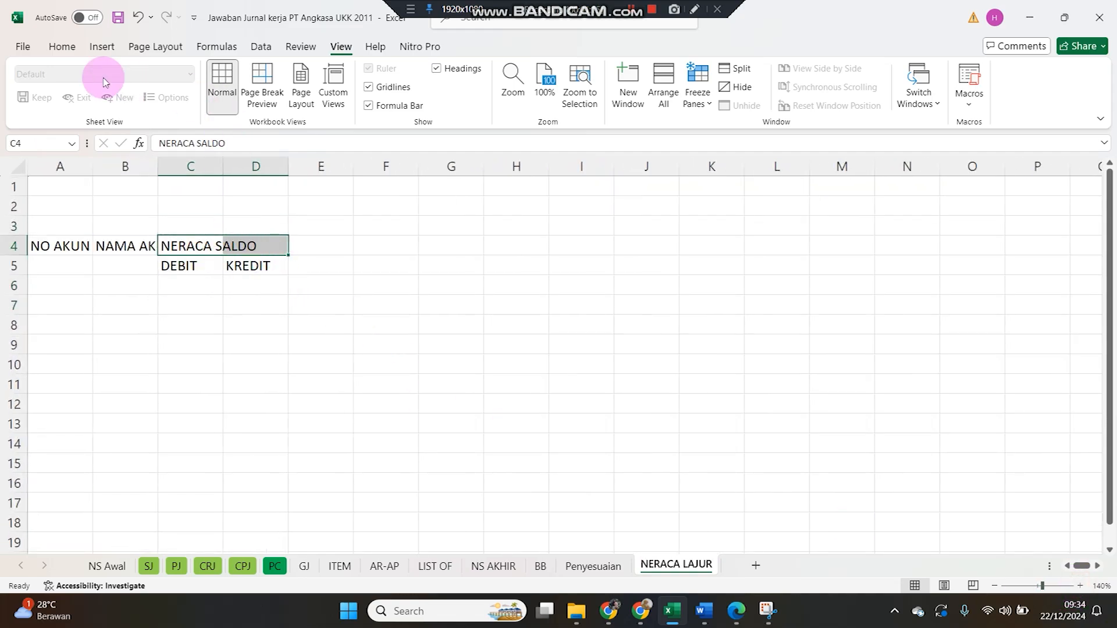
pyautogui.click(64, 46)
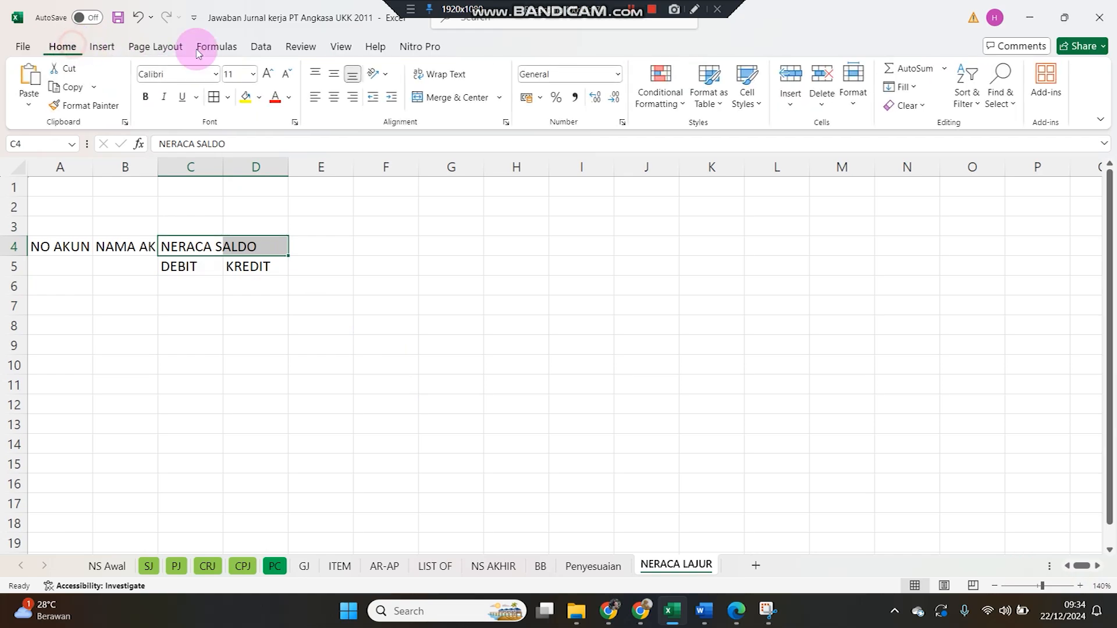
pyautogui.click(430, 98)
pyautogui.click(309, 302)
# - Copy the heading block C4:D5 four times side by side into E4:L5
pyautogui.moveTo(198, 241); pyautogui.dragTo(236, 257)
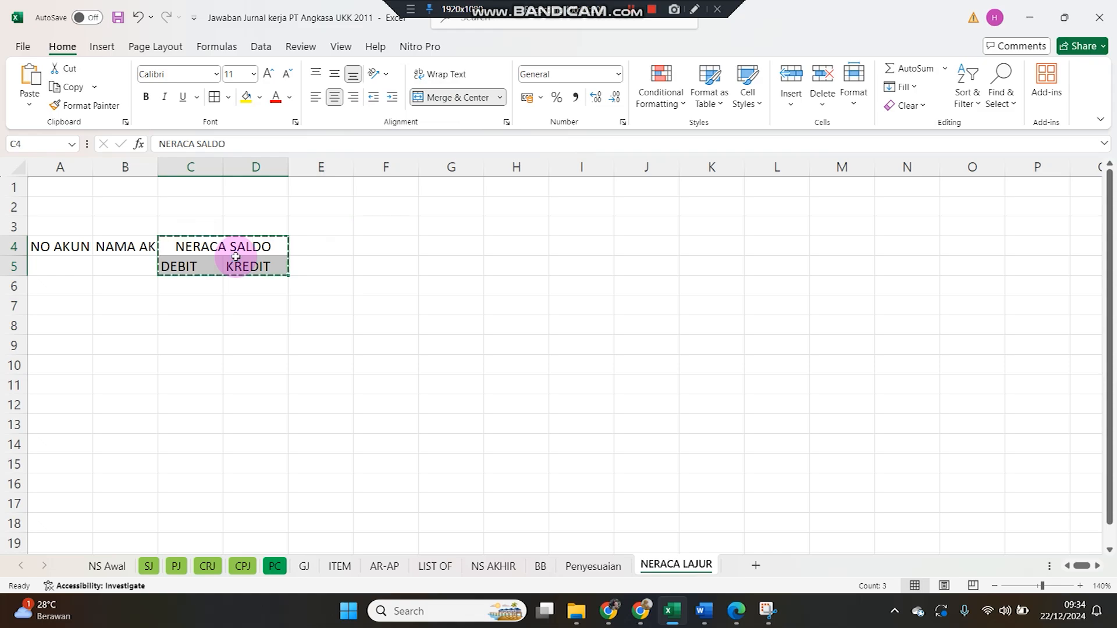
pyautogui.hotkey('ctrl', 'c')
pyautogui.press('Right')
pyautogui.hotkey('ctrl', 'v')
pyautogui.press('Right')
pyautogui.hotkey('ctrl', 'v')
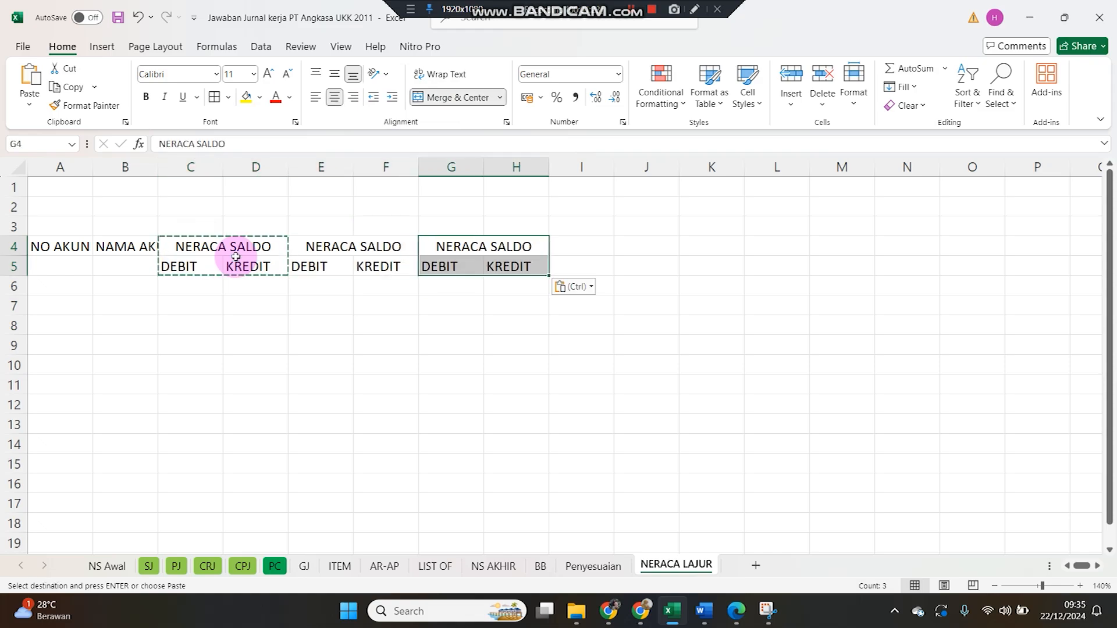
pyautogui.press('Right')
pyautogui.hotkey('ctrl', 'v')
pyautogui.press('Right')
pyautogui.hotkey('ctrl', 'v')
# - Replace the copied headings in E4 and G4 with PENYESUAIAN and NS STLH PENYESUAIAN
pyautogui.press('Left')
pyautogui.press('Left')
pyautogui.press('Left')
pyautogui.press('Left')
pyautogui.press('Right')
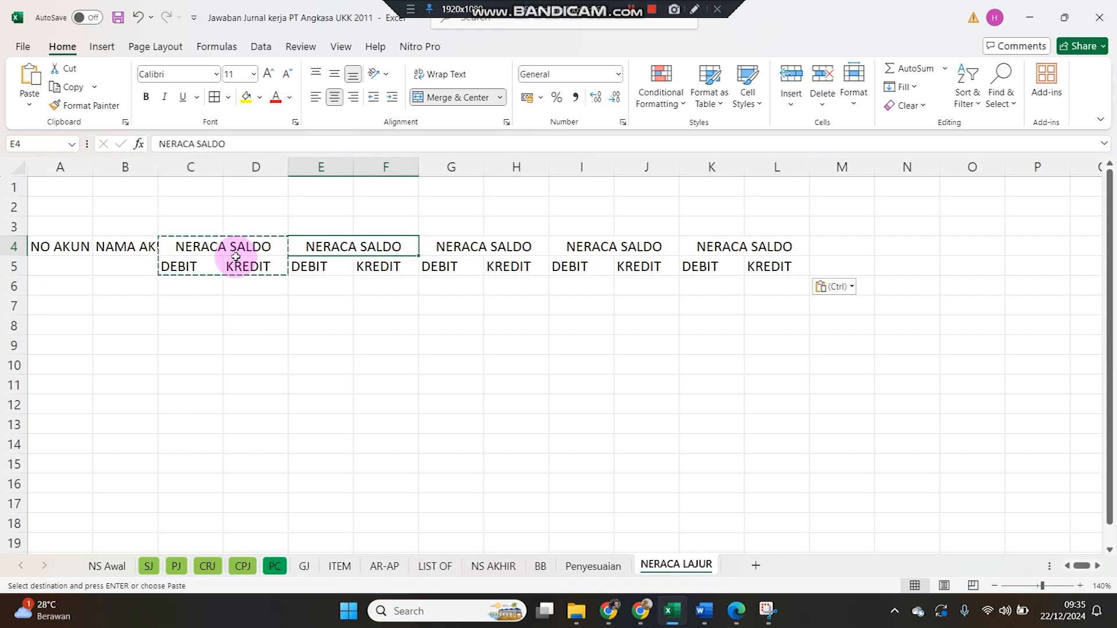
pyautogui.write('PENYESUAIAN')
pyautogui.press('Tab')
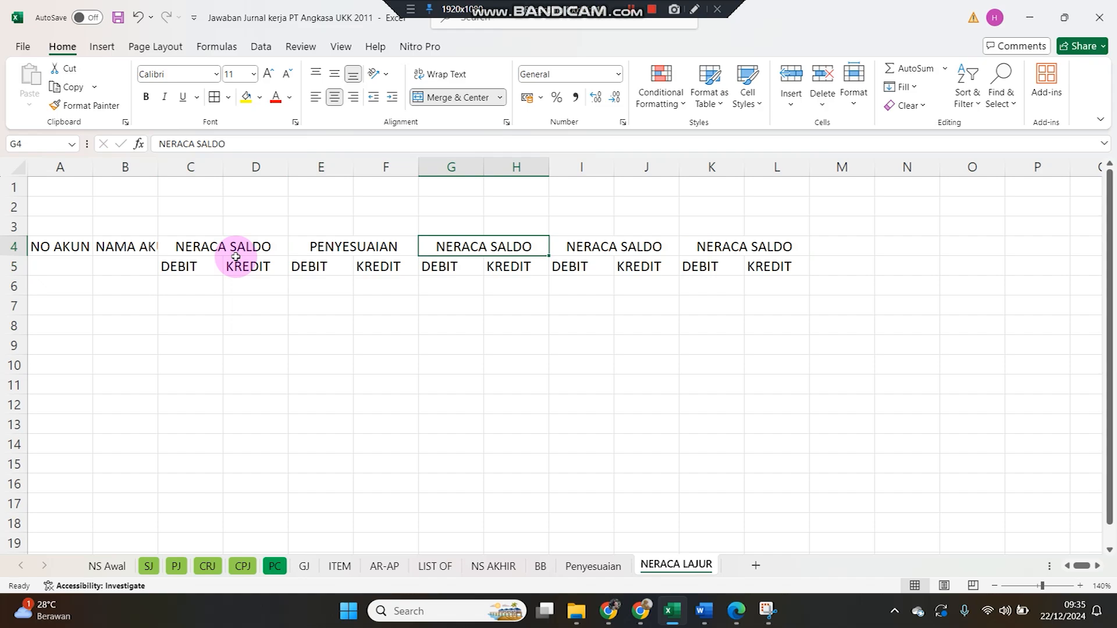
pyautogui.write('NS ST')
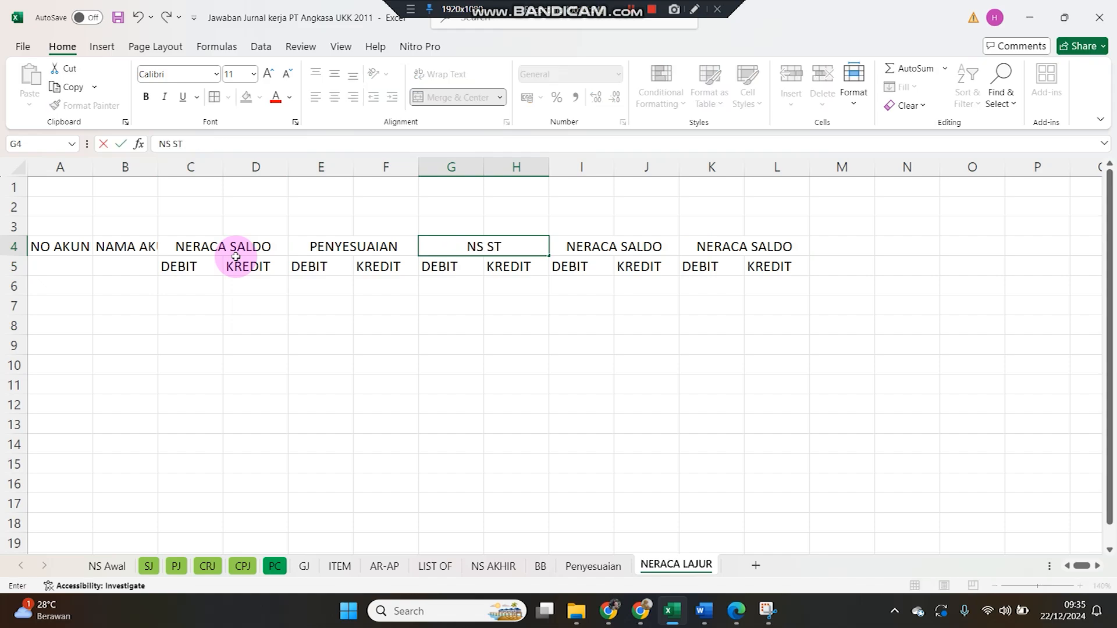
pyautogui.write('LH PENY')
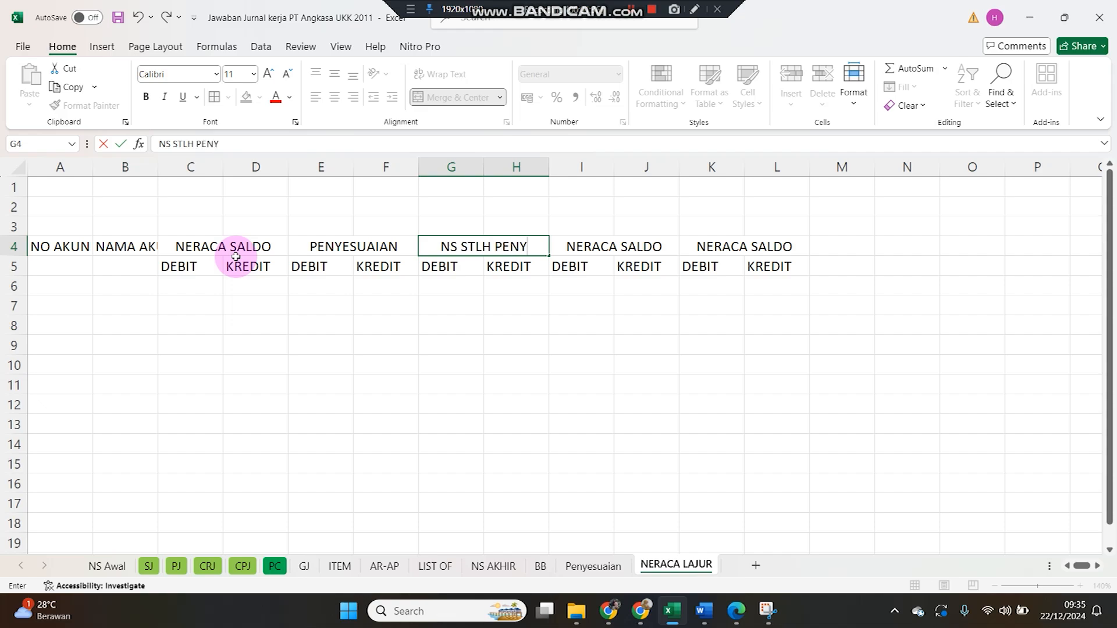
pyautogui.write('ESUAIAN')
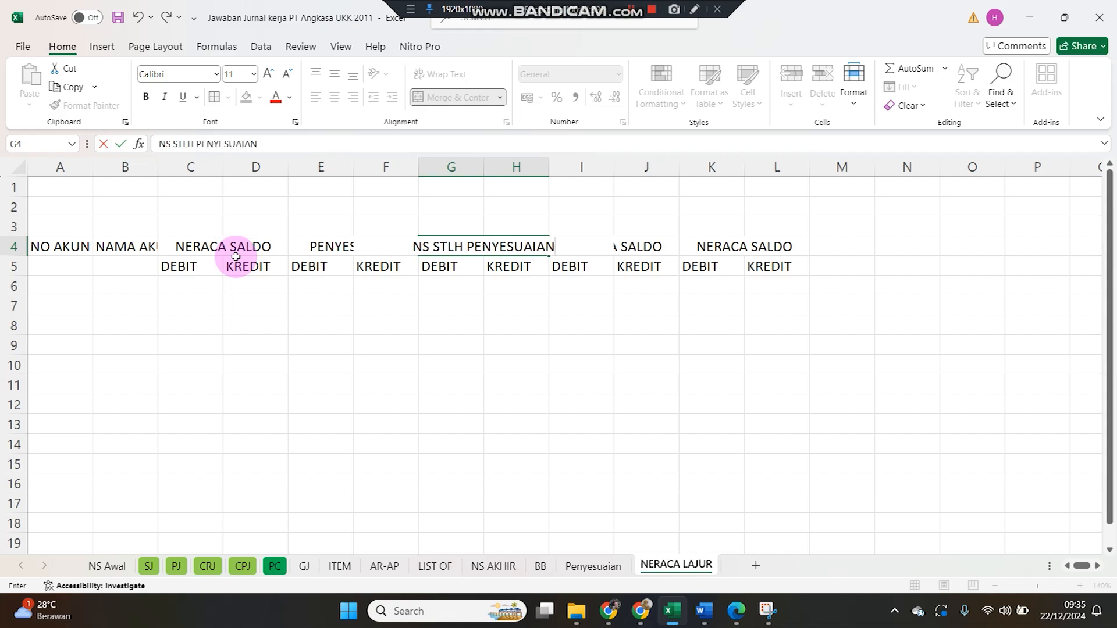
pyautogui.press('Tab')
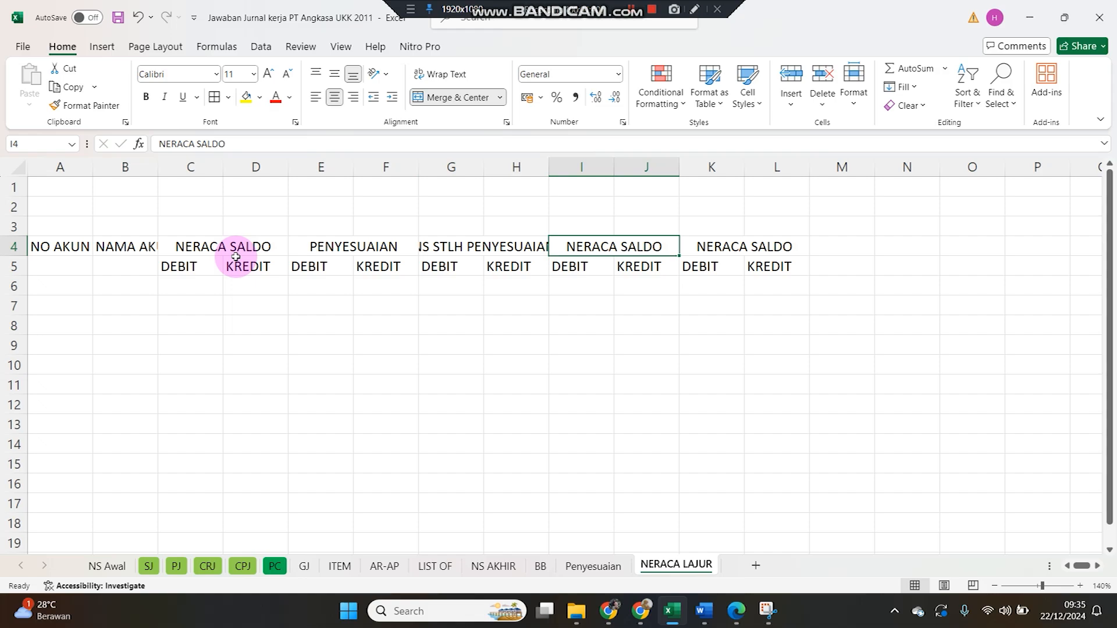
# - Replace the copied headings in I4 and K4 with LABA RUGI and NERACA
pyautogui.write('LABA RUGI')
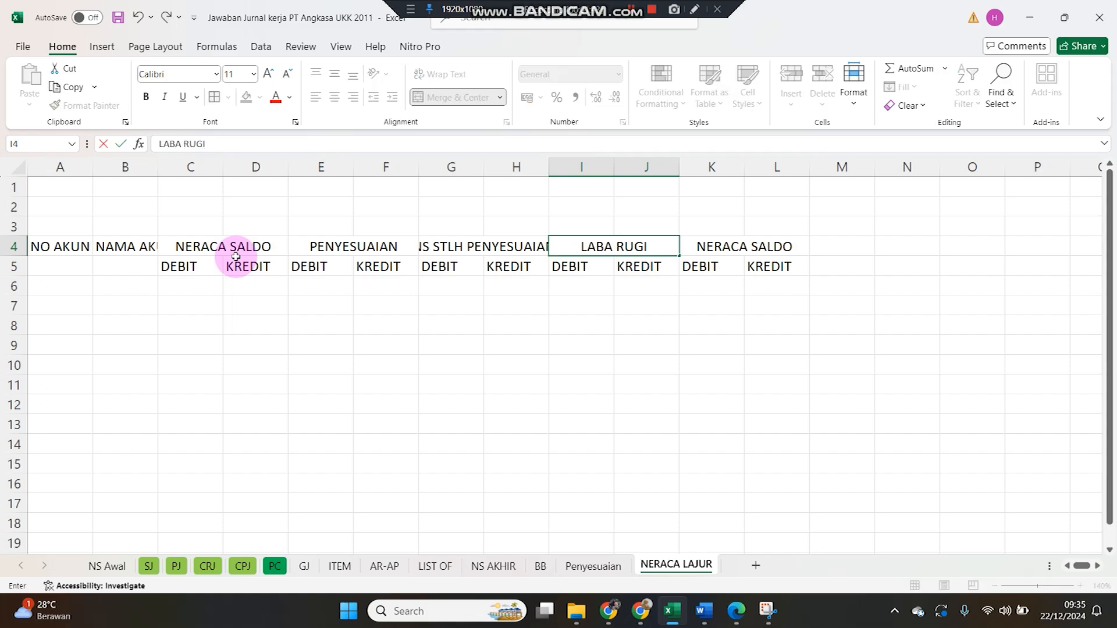
pyautogui.press('Tab')
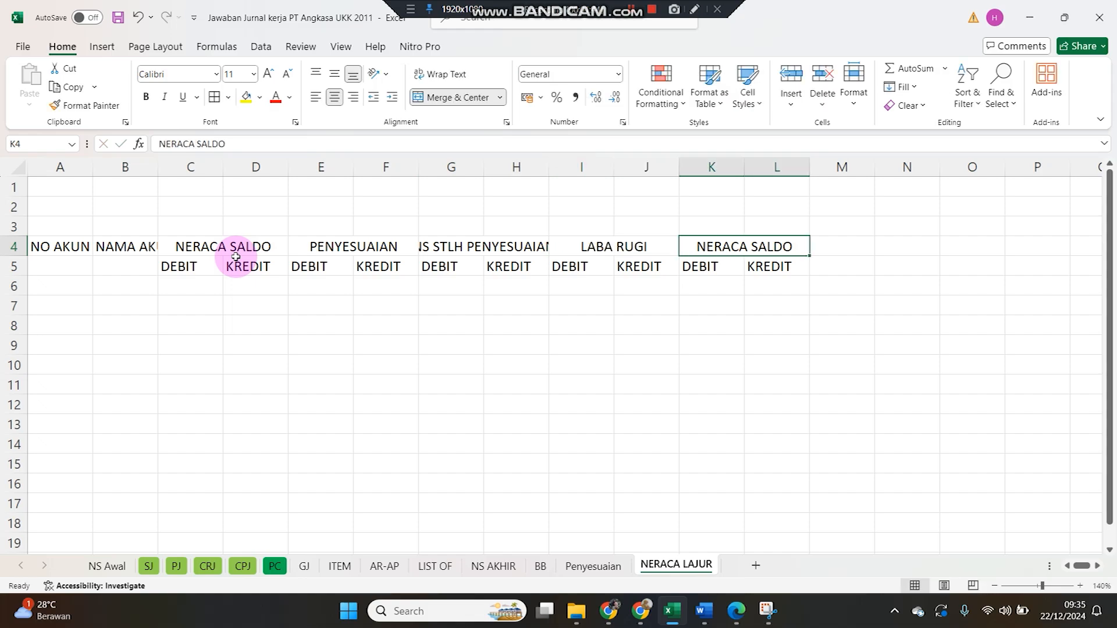
pyautogui.write('NERACA')
pyautogui.press('Return')
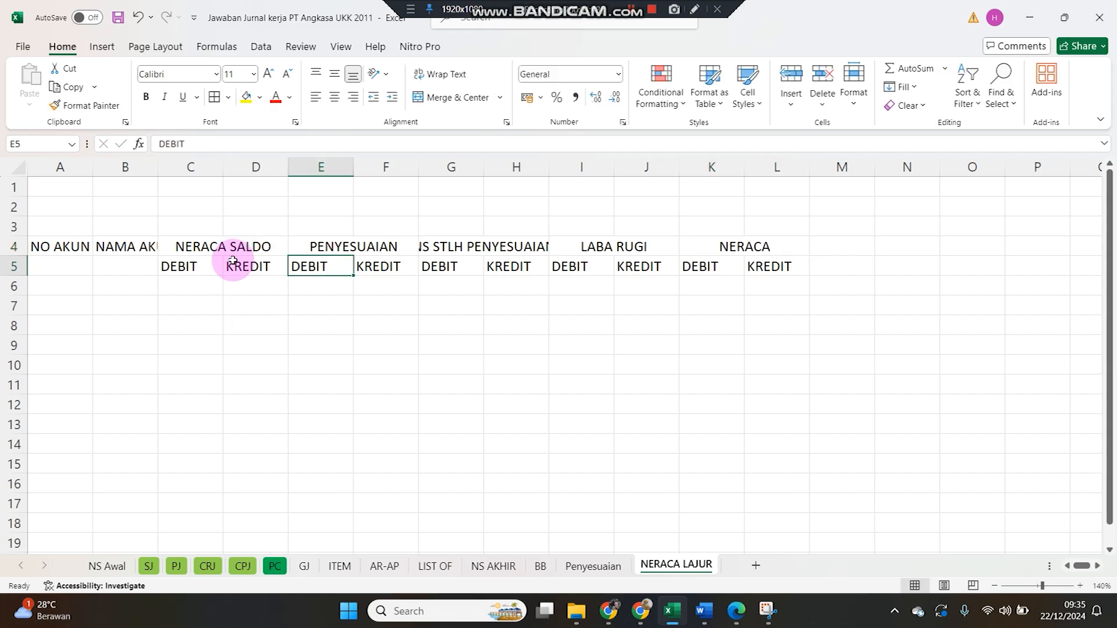
# - Auto-fit column B, then merge, center and middle-align NO AKUN over A4:A5 and NAMA AKUN over B4:B5
pyautogui.doubleClick(157, 167)
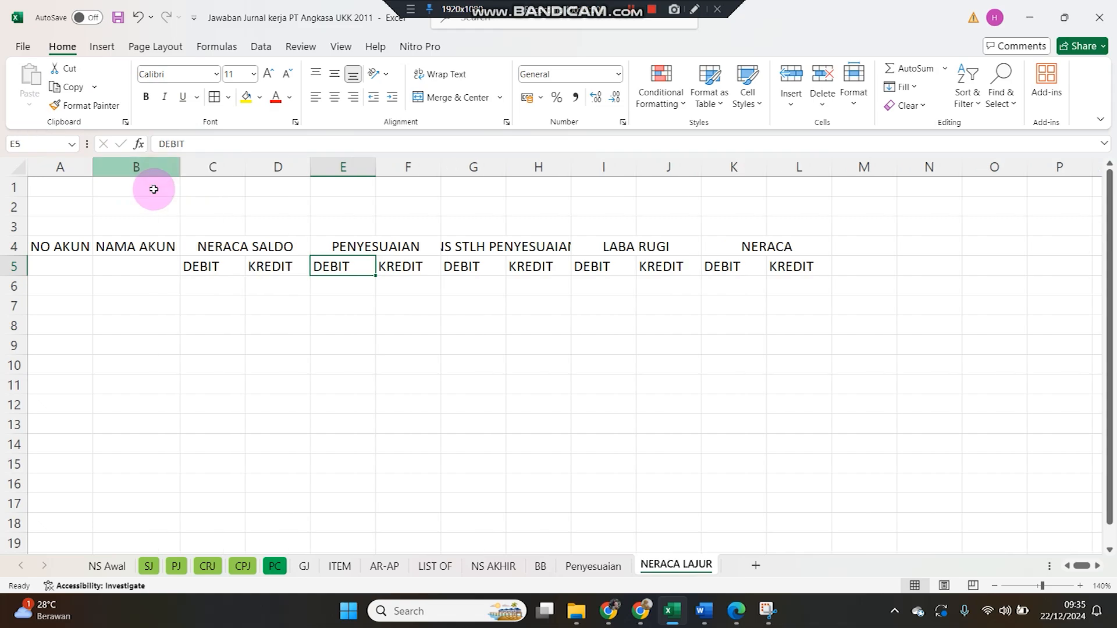
pyautogui.moveTo(82, 244); pyautogui.dragTo(81, 266)
pyautogui.click(455, 98)
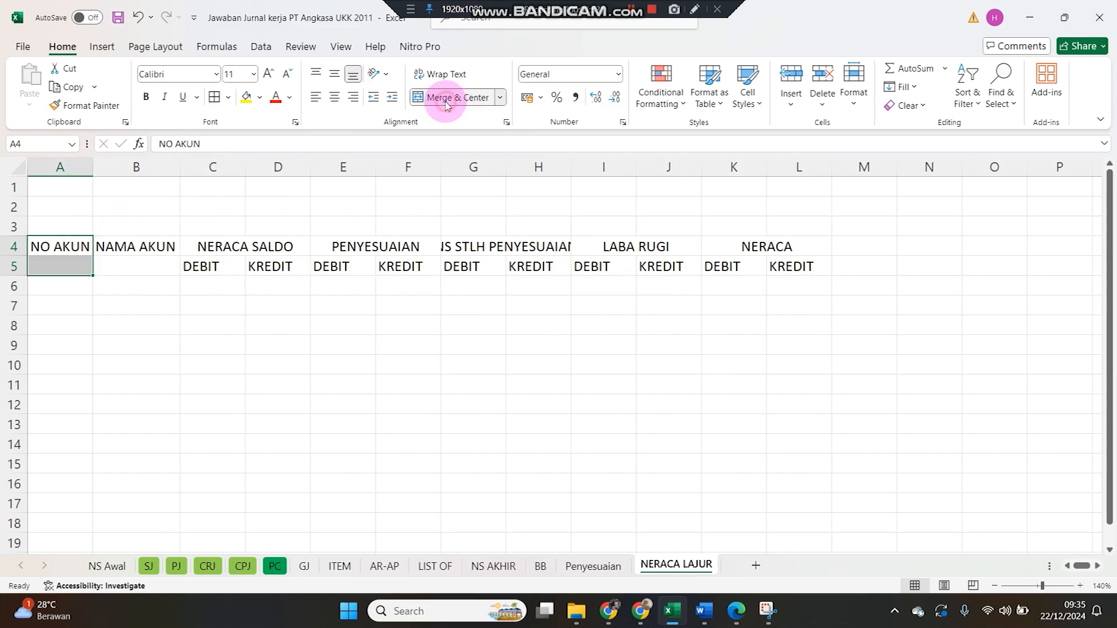
pyautogui.click(337, 74)
pyautogui.moveTo(145, 244); pyautogui.dragTo(153, 267)
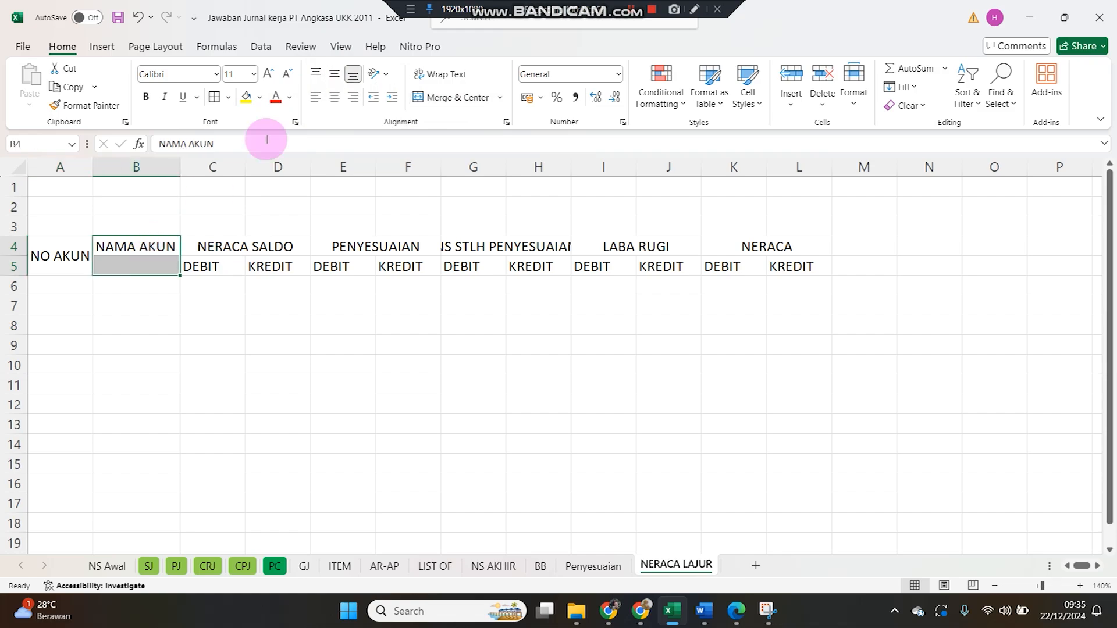
pyautogui.click(334, 74)
pyautogui.click(451, 97)
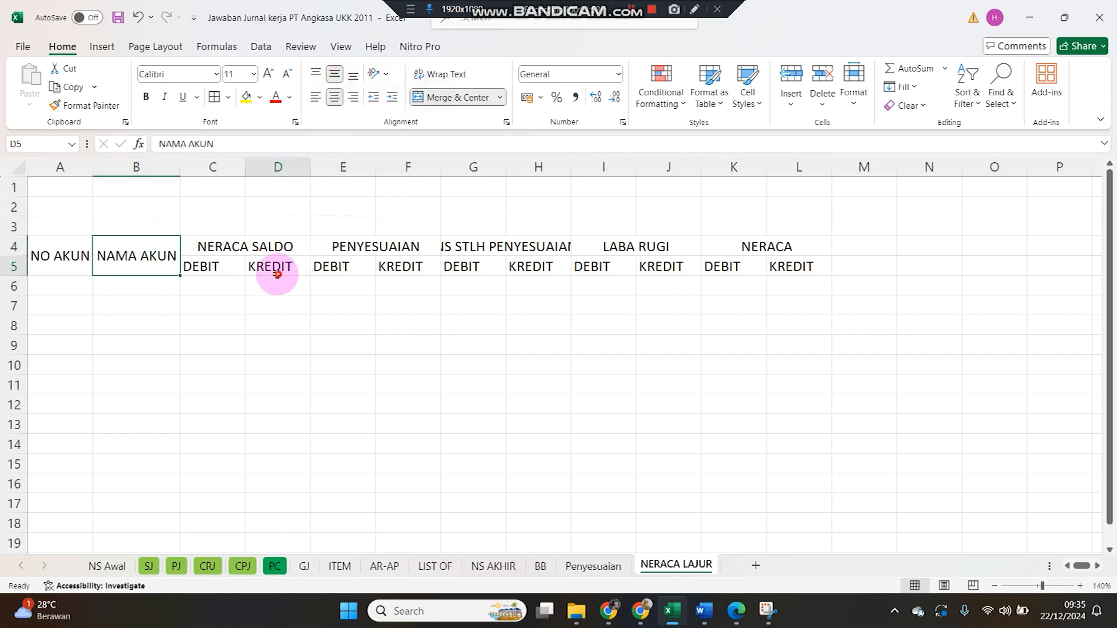
# - Apply all borders to the worksheet table range A4:L13
pyautogui.moveTo(43, 268); pyautogui.dragTo(754, 426)
pyautogui.click(214, 97)
pyautogui.click(232, 249)
pyautogui.moveTo(239, 254)
pyautogui.mouseDown()
pyautogui.moveTo(243, 281)
pyautogui.moveTo(244, 268)
pyautogui.mouseUp()
pyautogui.moveTo(374, 242); pyautogui.dragTo(369, 273)
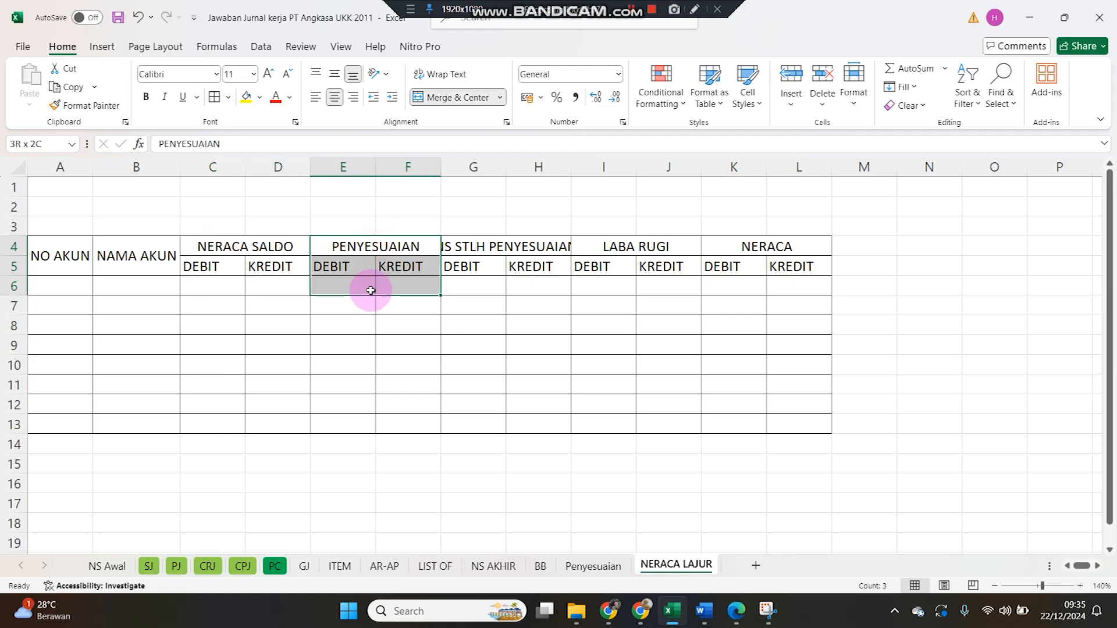
# - Auto-fit the width of column G under the NS STLH PENYESUAIAN heading
pyautogui.click(469, 240)
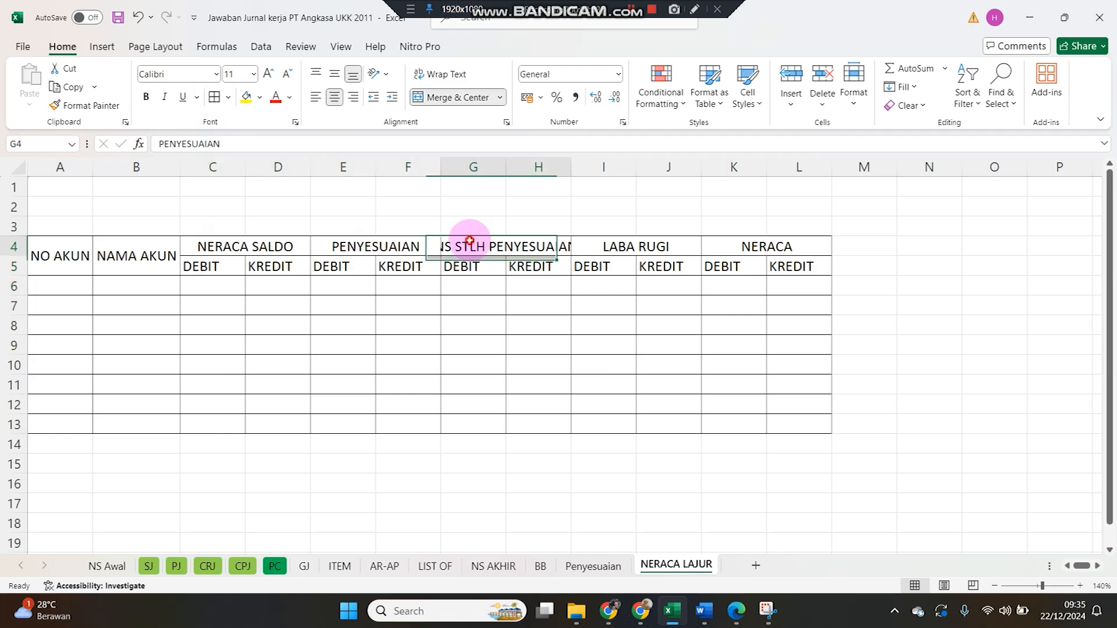
pyautogui.doubleClick(505, 166)
pyautogui.click(525, 265)
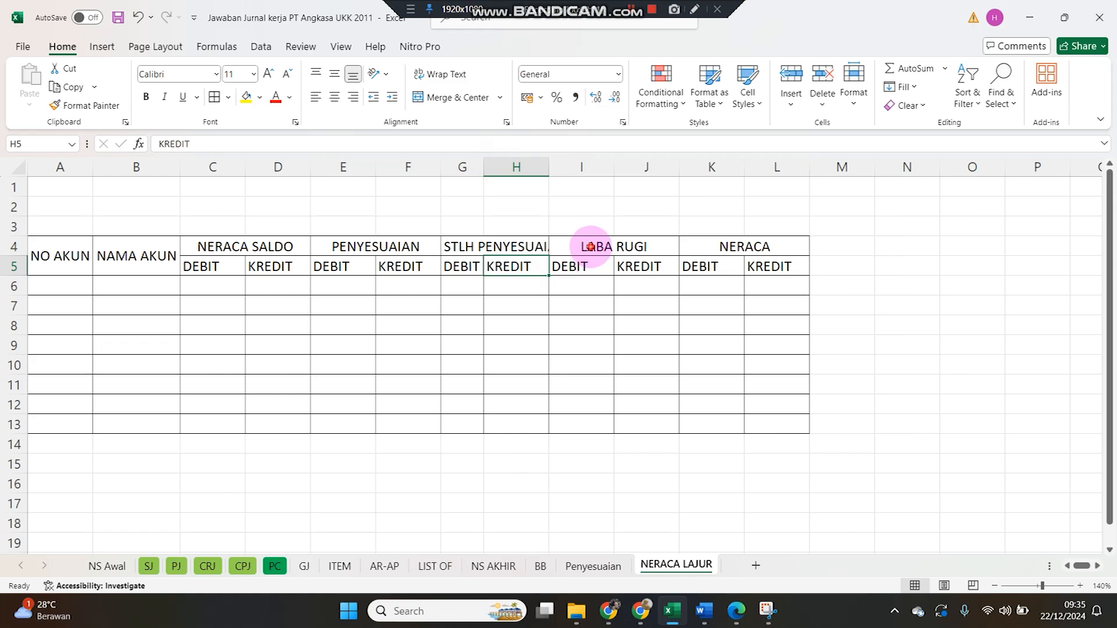
pyautogui.click(591, 242)
pyautogui.click(609, 295)
pyautogui.click(638, 282)
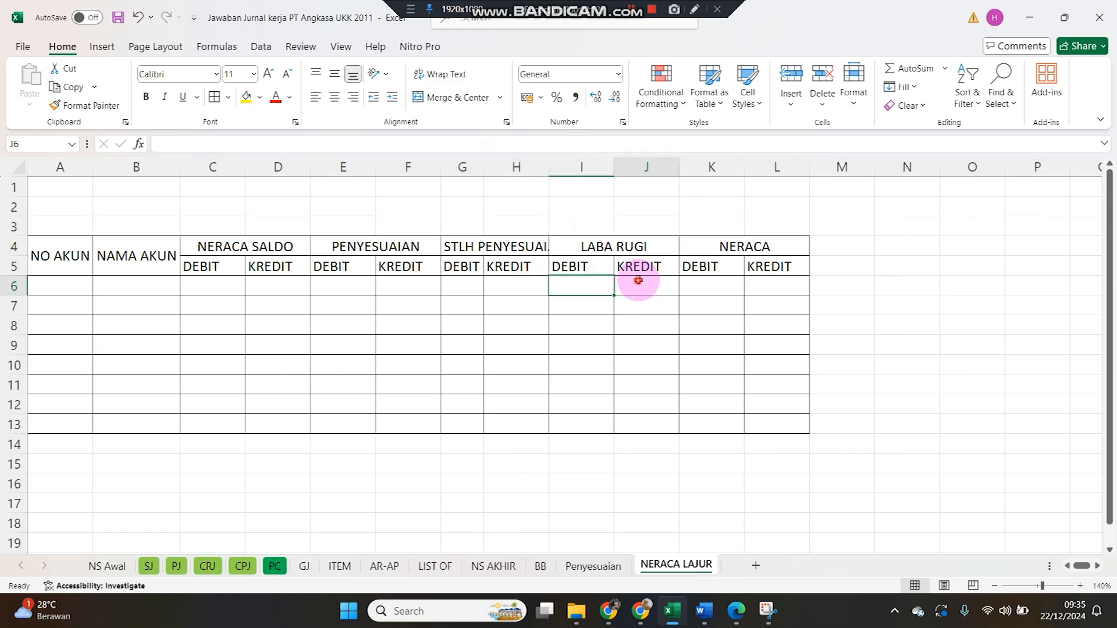
# - Fill header rows 4 and 5 of the worksheet with yellow
pyautogui.click(707, 249)
pyautogui.click(716, 280)
pyautogui.moveTo(767, 267); pyautogui.dragTo(204, 275)
pyautogui.click(197, 272)
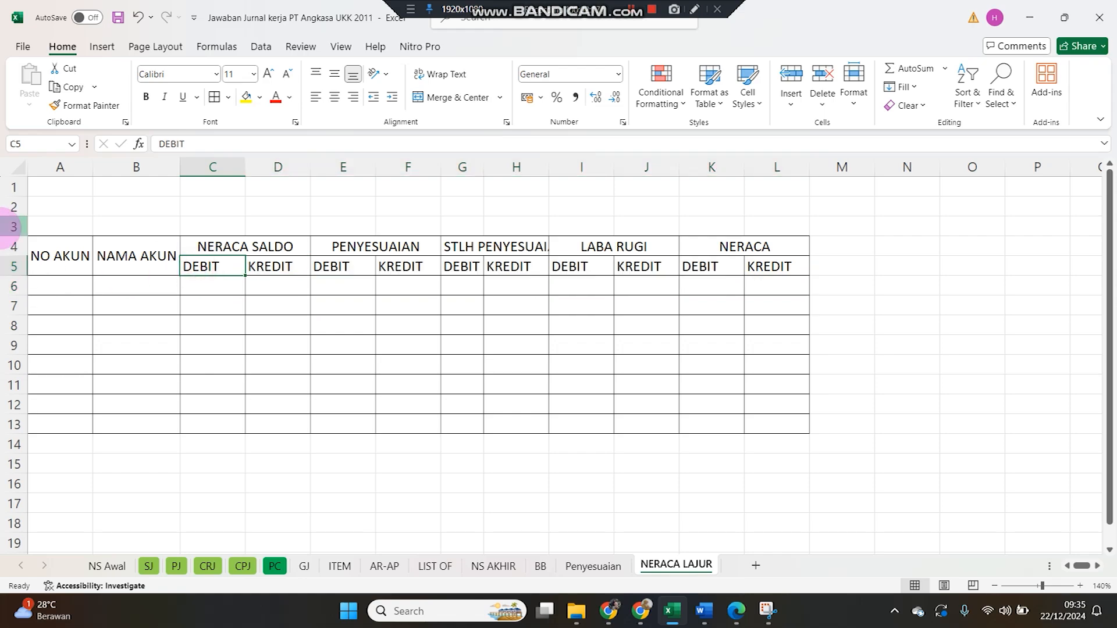
pyautogui.moveTo(12, 246); pyautogui.dragTo(26, 267)
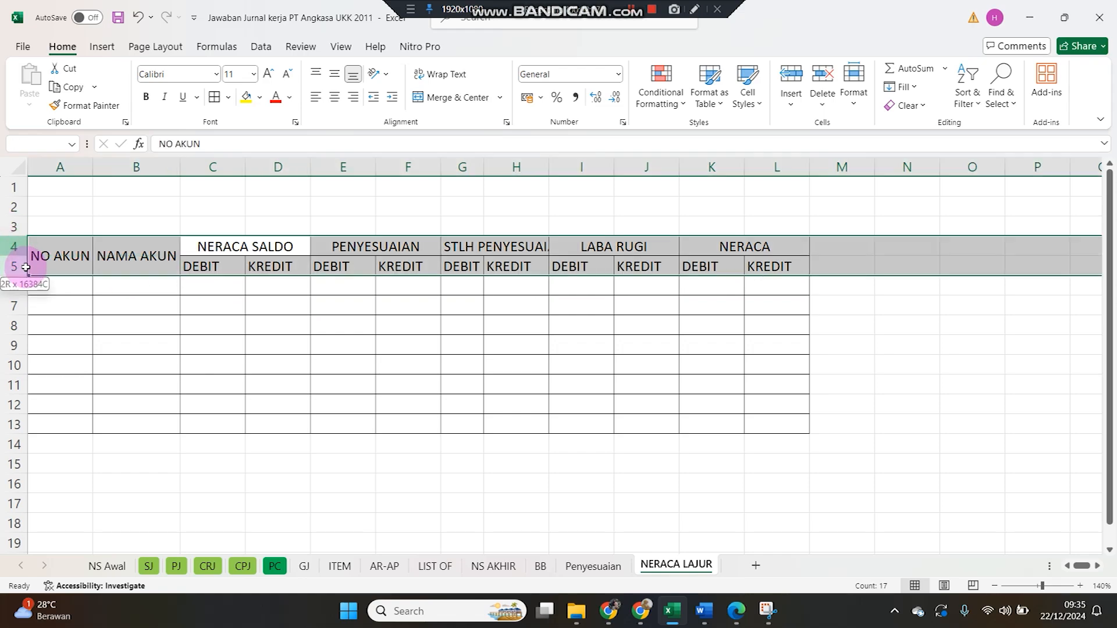
pyautogui.click(247, 96)
pyautogui.click(324, 307)
pyautogui.click(231, 312)
# - Fill columns A to D, covering the account and NERACA SALDO columns, with light blue
pyautogui.moveTo(138, 170); pyautogui.dragTo(77, 180)
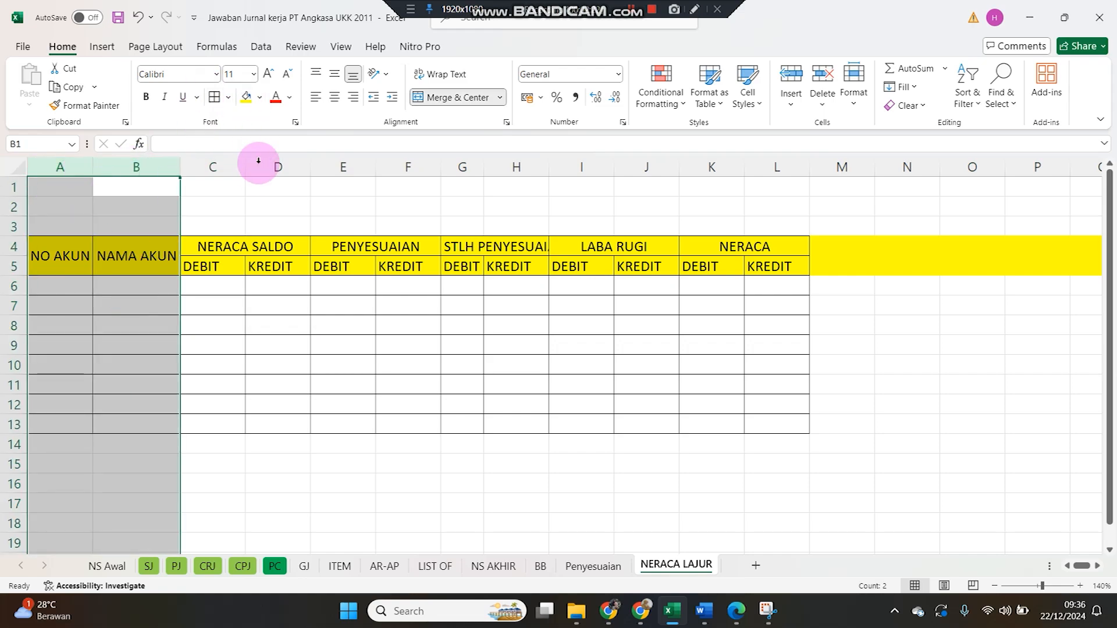
pyautogui.moveTo(277, 168); pyautogui.dragTo(68, 167)
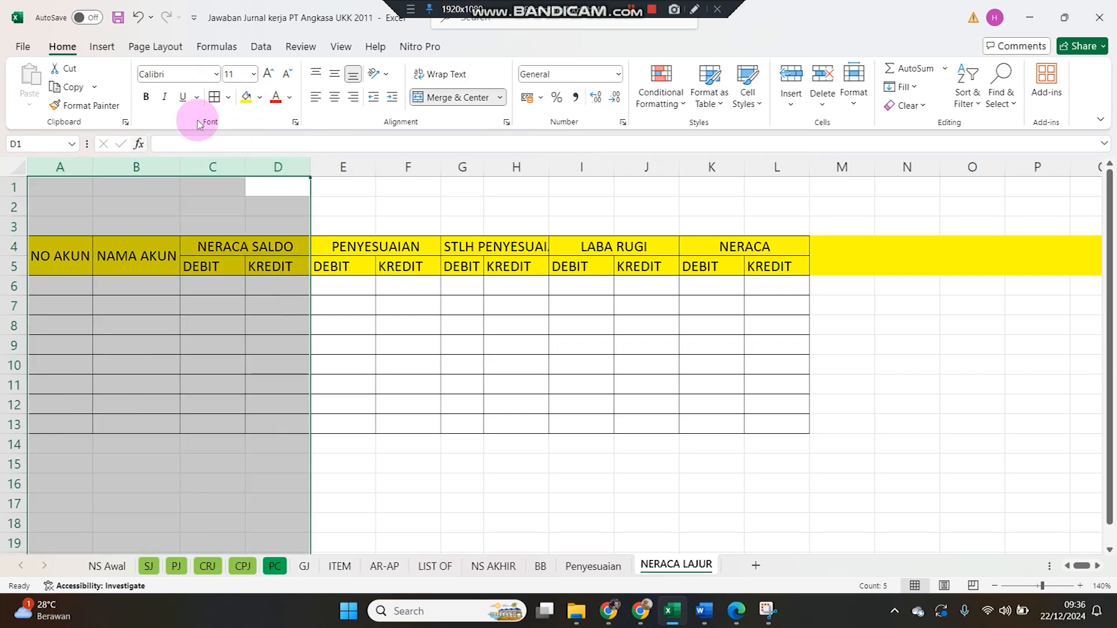
pyautogui.click(260, 97)
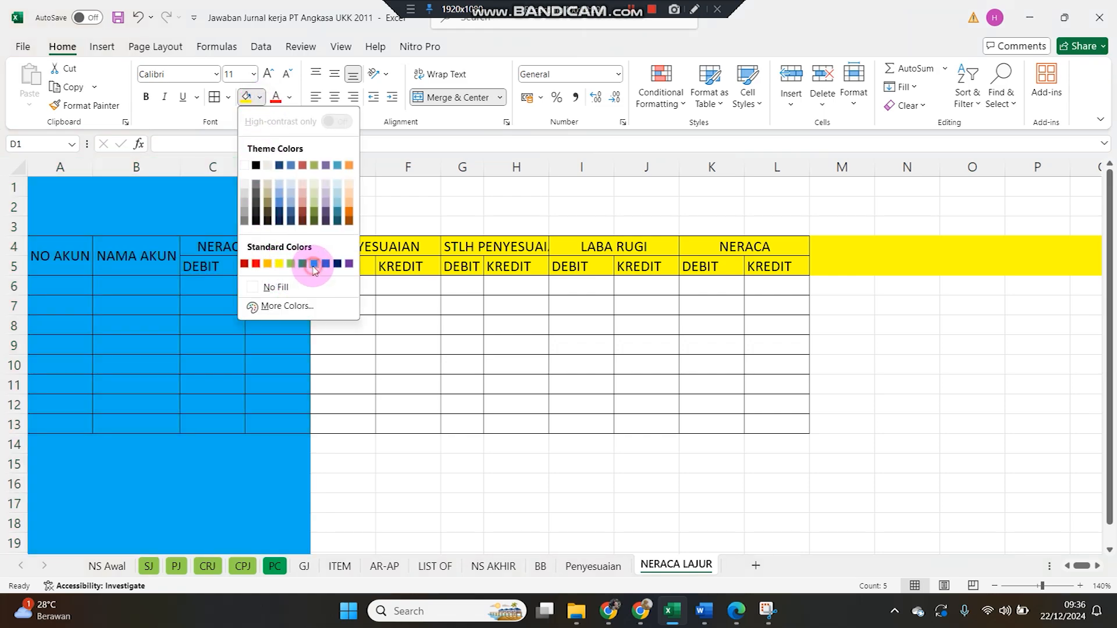
pyautogui.click(314, 265)
pyautogui.click(193, 364)
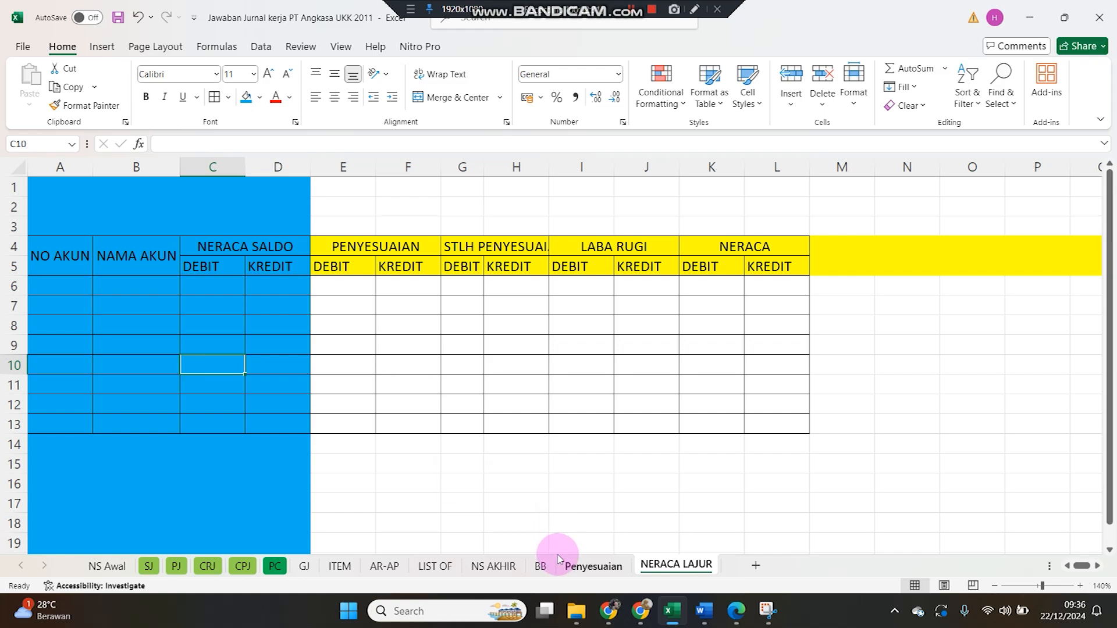
# - Copy the trial balance range A5:D40 from the NS AKHIR sheet and paste it as values at A6 of NERACA LAJUR
pyautogui.click(493, 566)
pyautogui.click(307, 340)
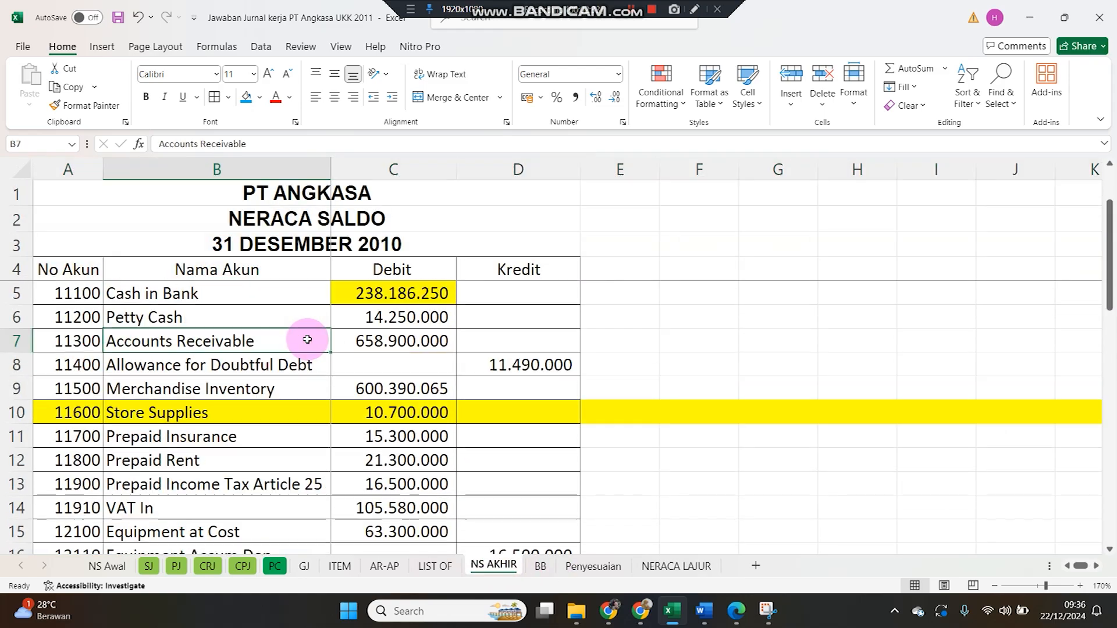
pyautogui.moveTo(70, 294); pyautogui.dragTo(492, 480)
pyautogui.hotkey('ctrl', 'c')
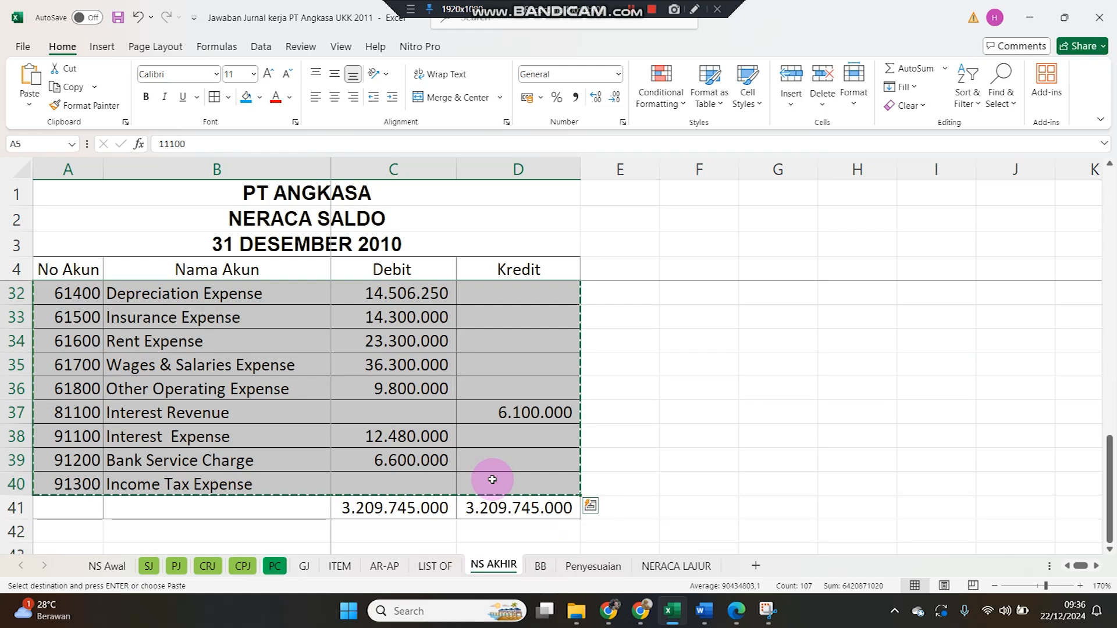
pyautogui.click(663, 564)
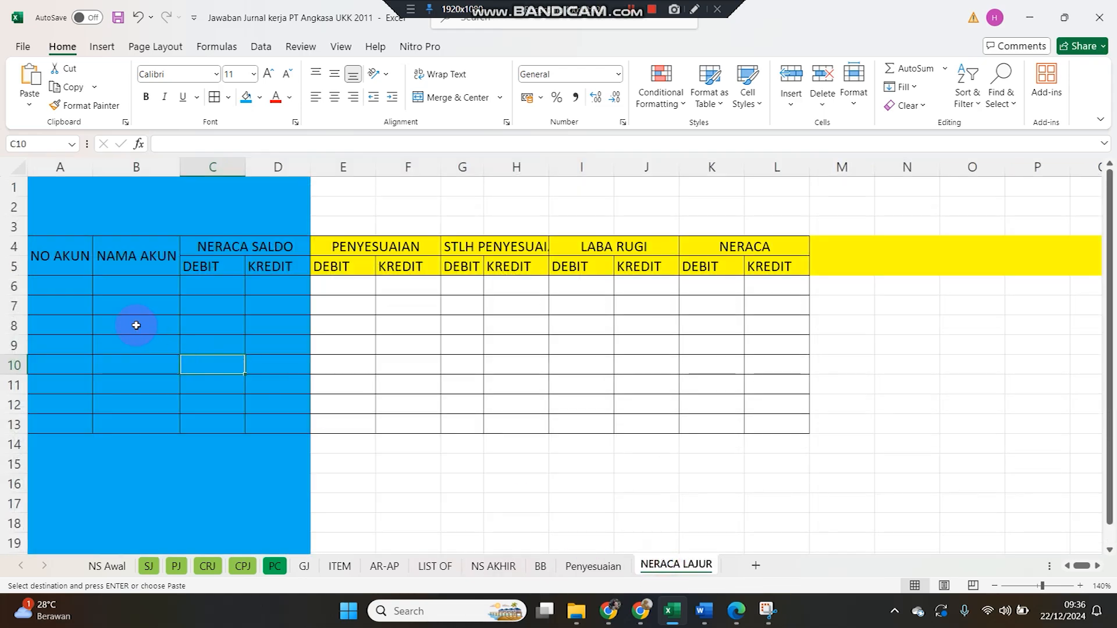
pyautogui.click(61, 283)
pyautogui.rightClick(59, 282)
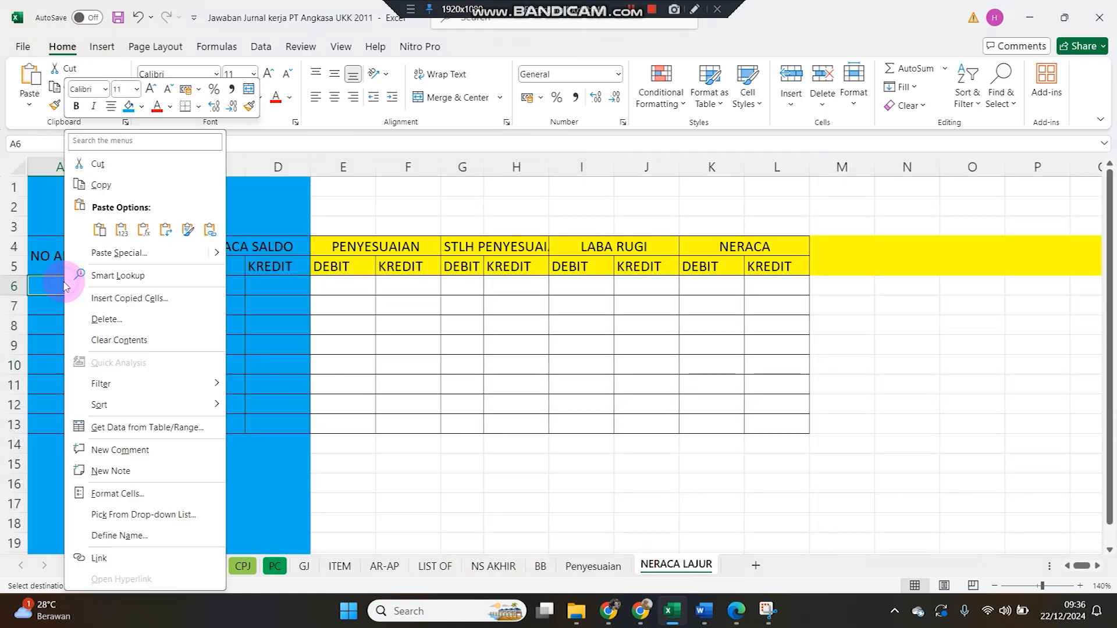
pyautogui.click(122, 256)
pyautogui.click(36, 225)
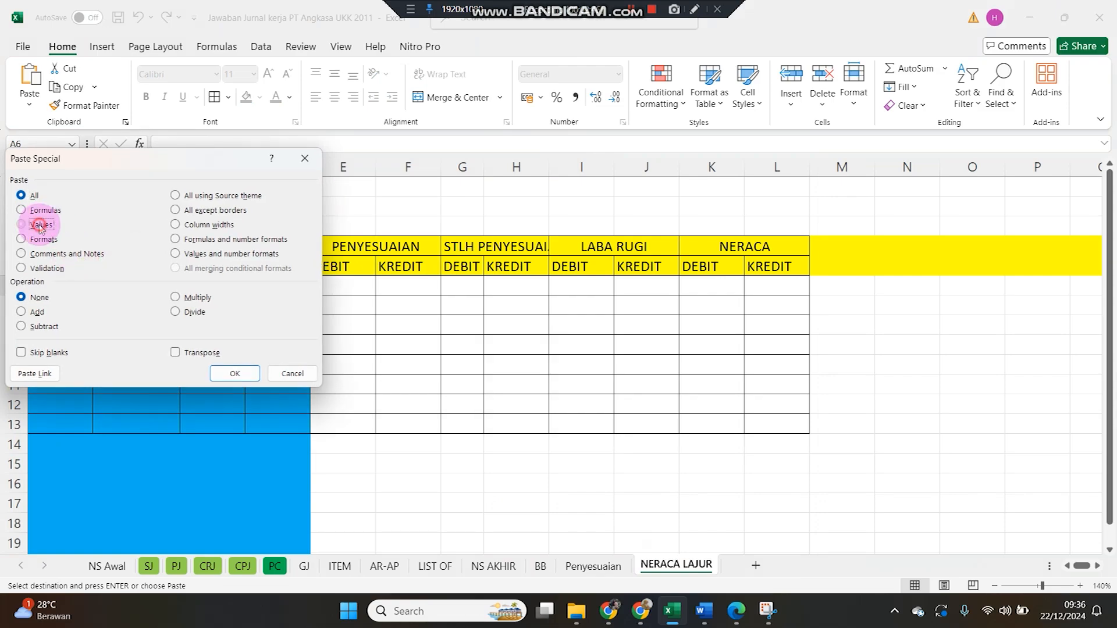
pyautogui.click(222, 374)
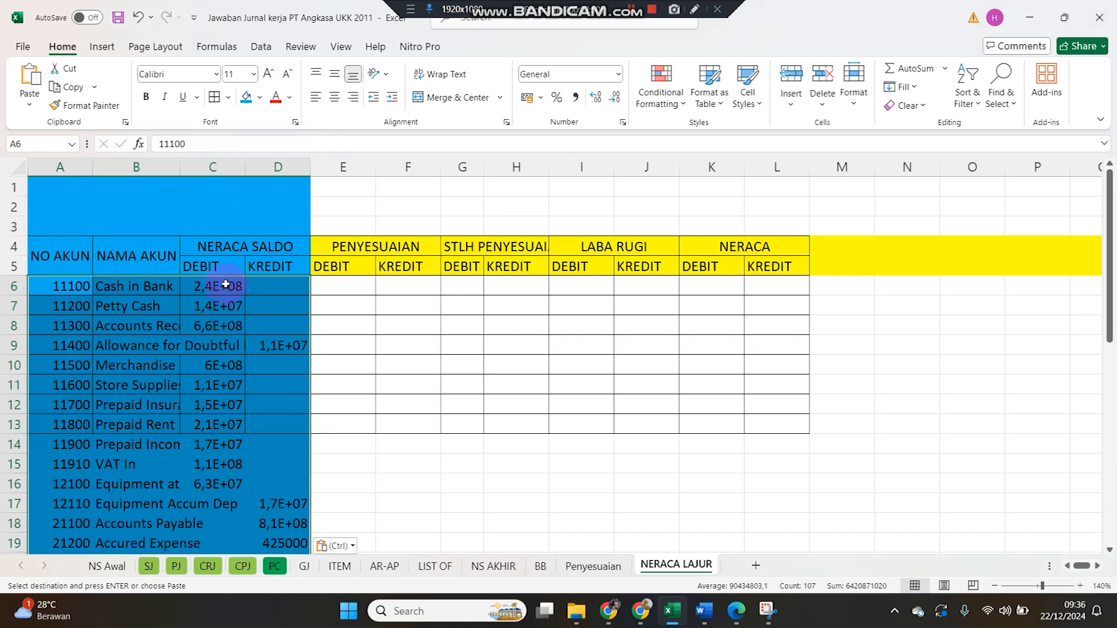
# - Auto-fit the widths of columns B, C and D to the pasted account names and amounts
pyautogui.doubleClick(180, 167)
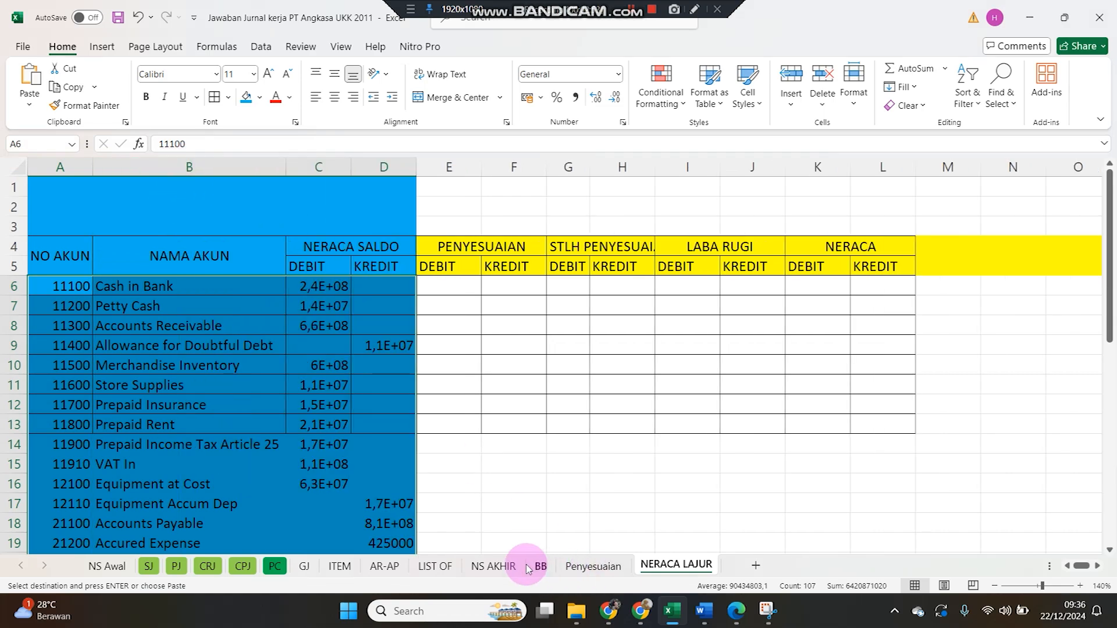
pyautogui.click(495, 566)
pyautogui.click(365, 366)
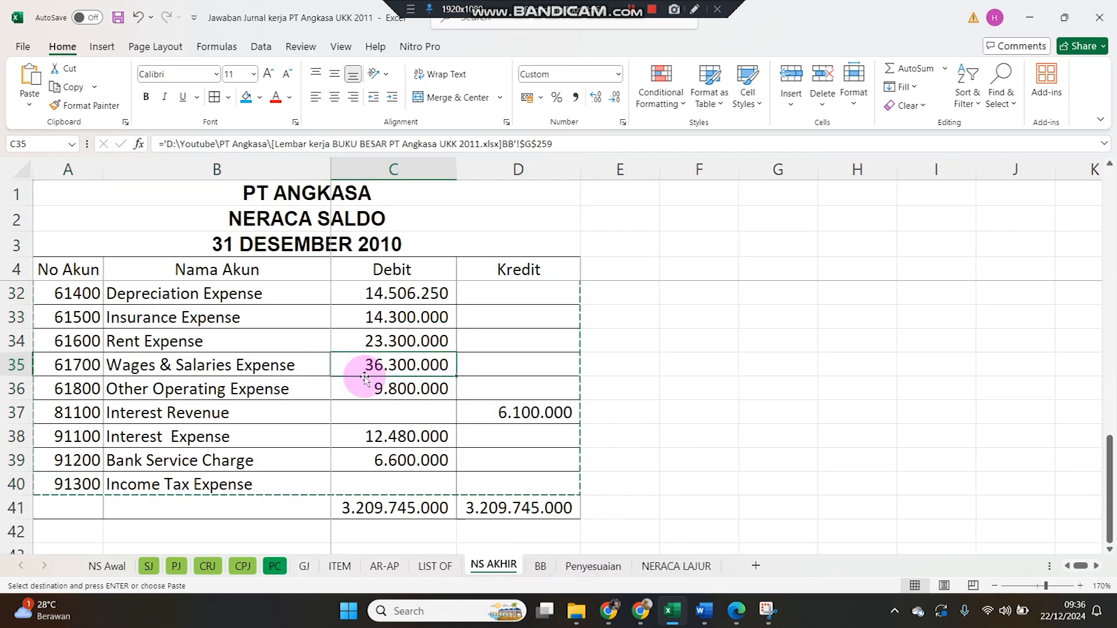
pyautogui.click(676, 566)
pyautogui.click(325, 328)
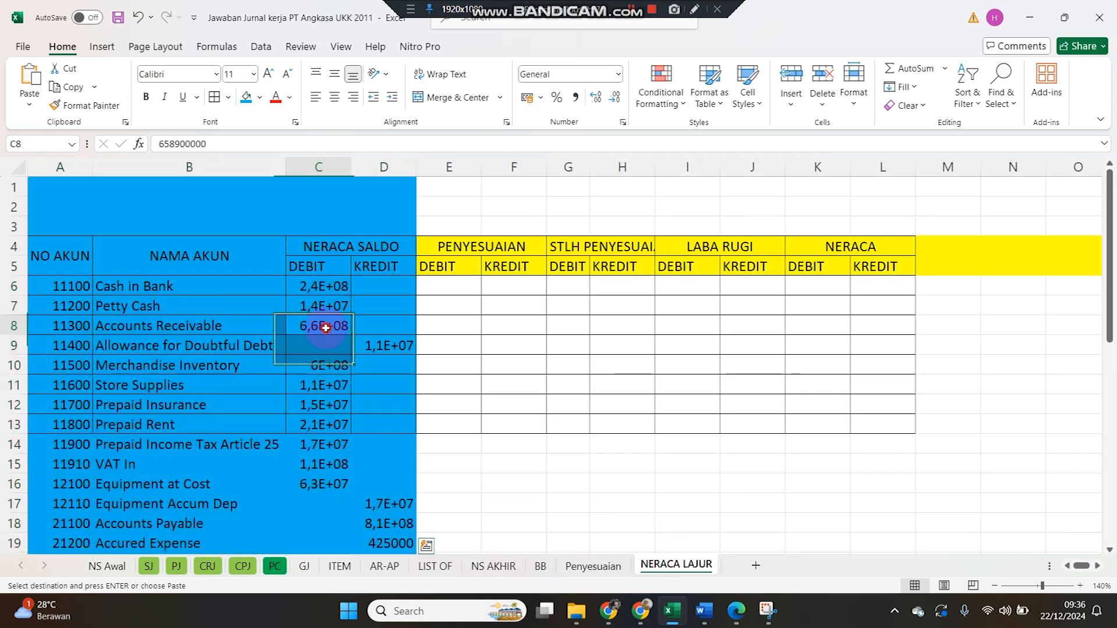
pyautogui.doubleClick(351, 167)
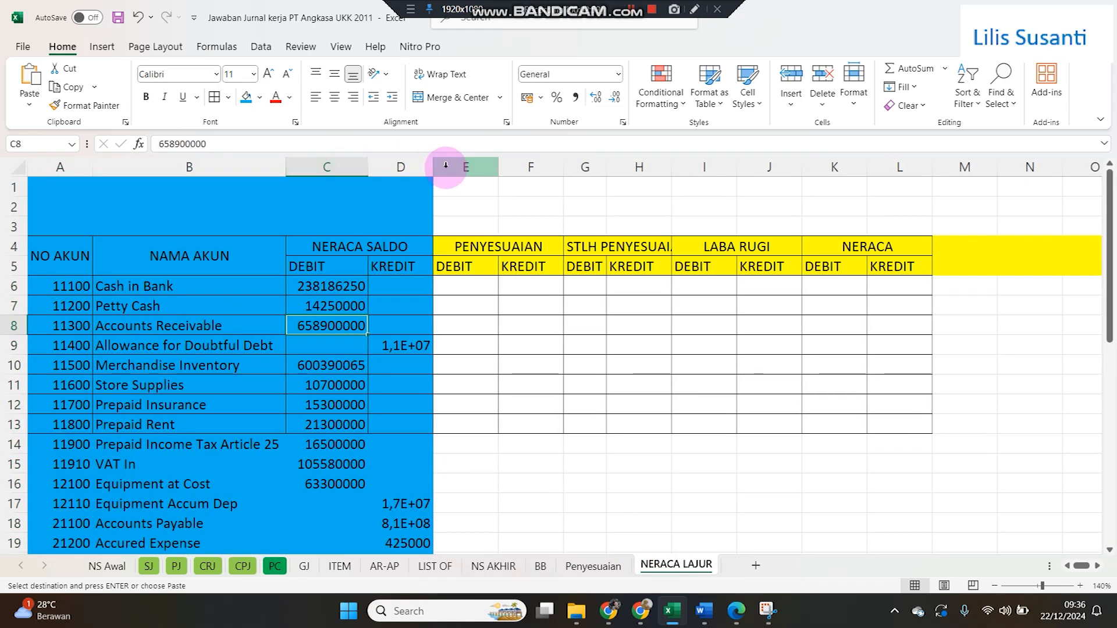
pyautogui.doubleClick(433, 167)
# - Apply the Accounting number format without decimal places to columns C to L
pyautogui.moveTo(327, 167); pyautogui.dragTo(903, 135)
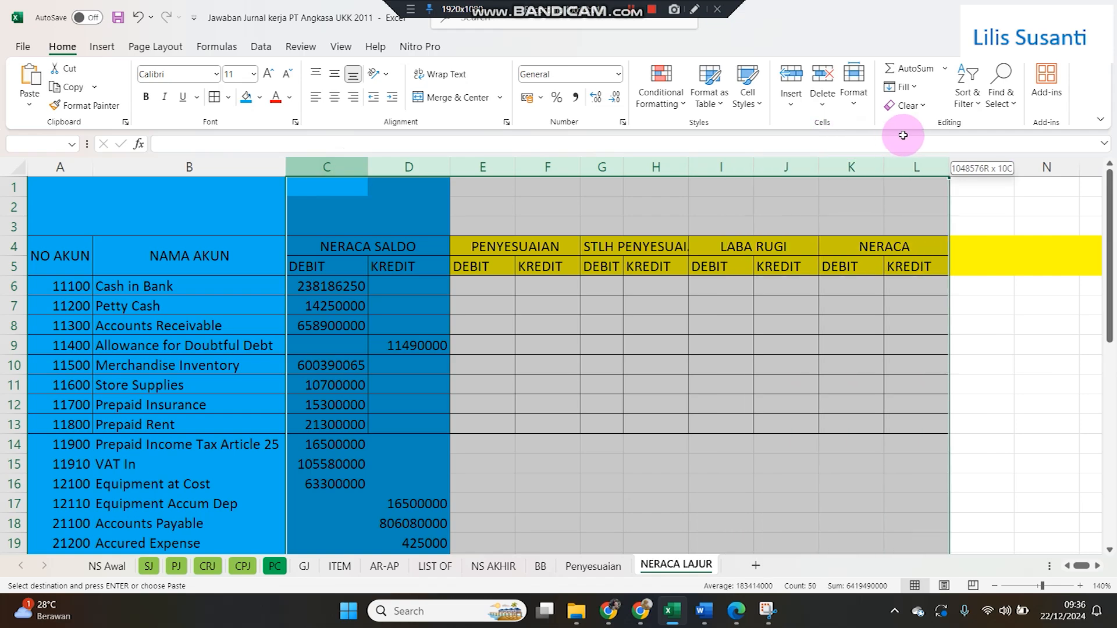
pyautogui.click(618, 74)
pyautogui.click(599, 210)
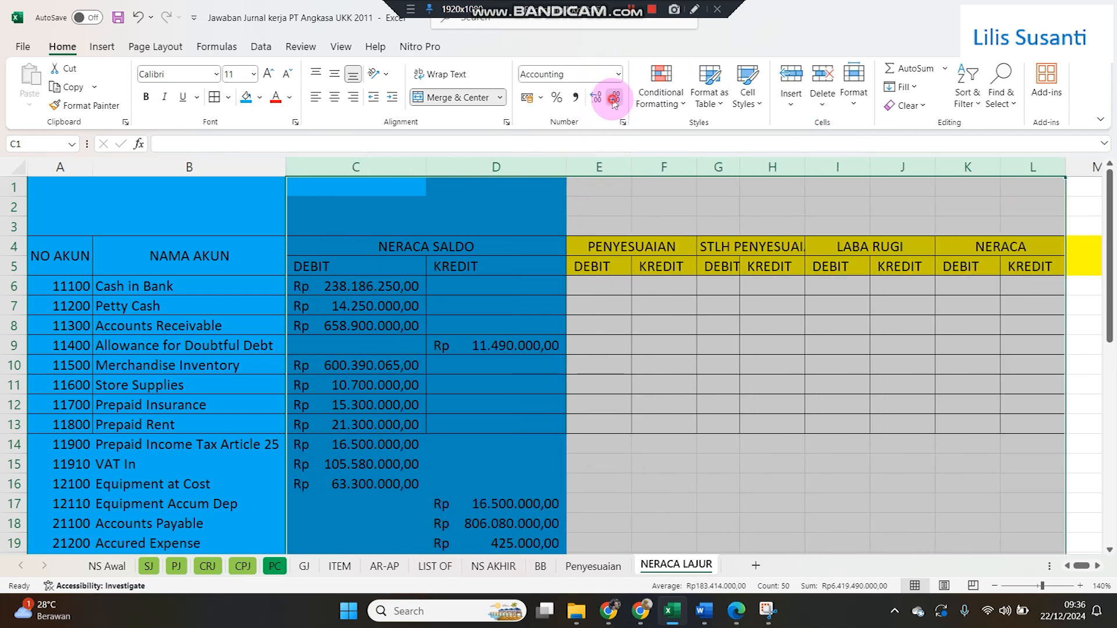
pyautogui.click(614, 99)
pyautogui.click(613, 99)
pyautogui.click(534, 326)
# - Extend all borders over columns A to L down to row 42 of the worksheet table
pyautogui.scroll(-4, 504, 433)
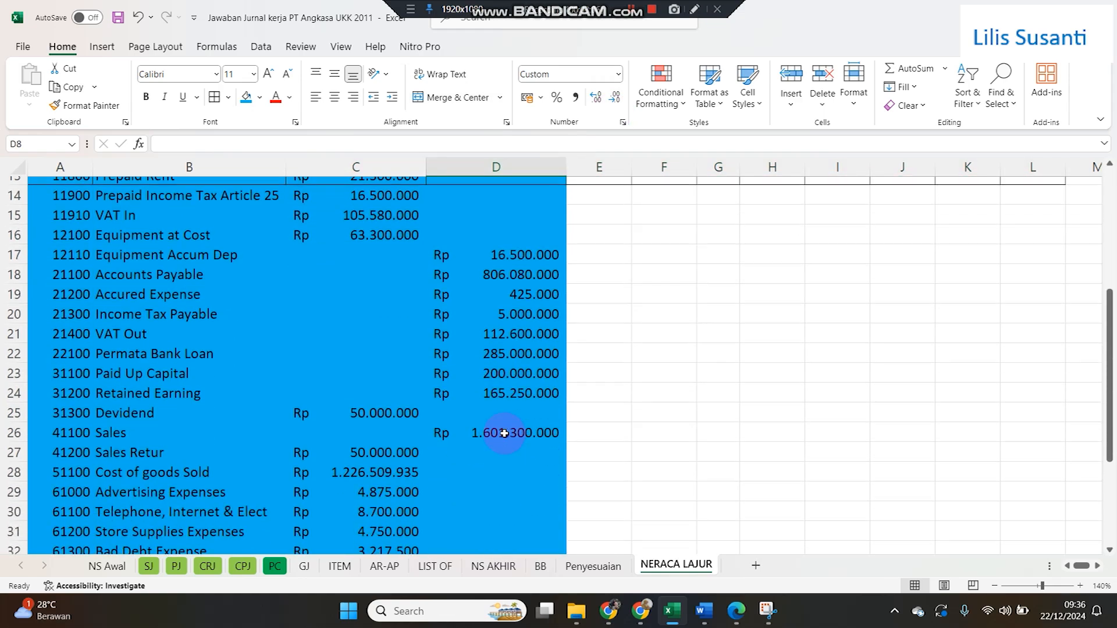
pyautogui.scroll(-5, 504, 433)
pyautogui.moveTo(68, 457); pyautogui.dragTo(970, 258)
pyautogui.click(214, 97)
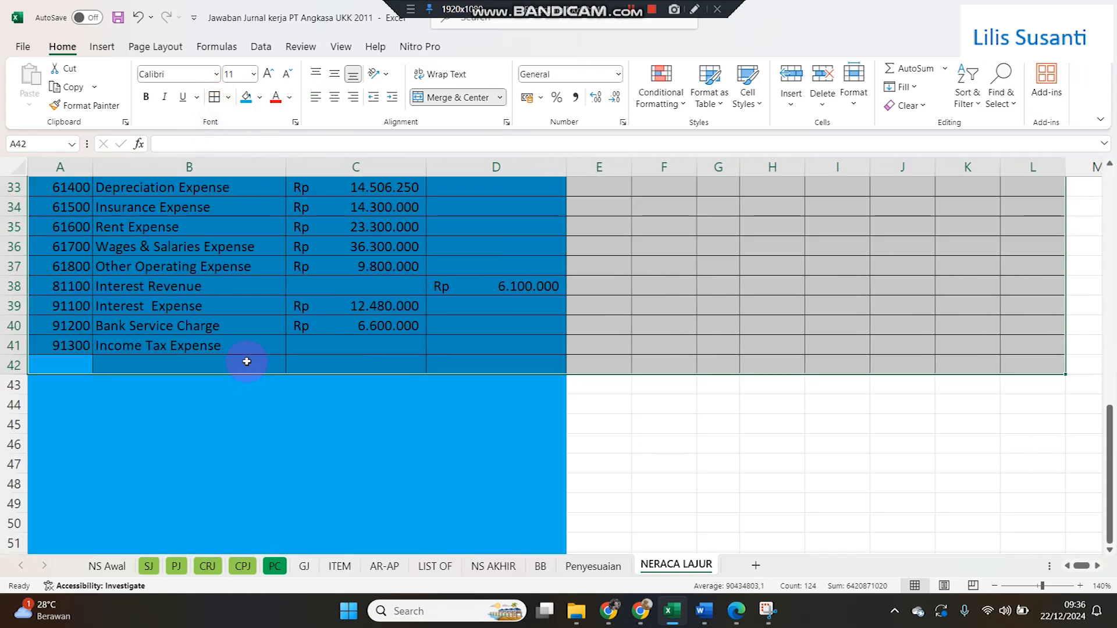
pyautogui.click(237, 324)
# - Freeze the panes at cell C6 so rows 1 to 5 and columns A and B stay fixed
pyautogui.scroll(11, 236, 322)
pyautogui.click(313, 290)
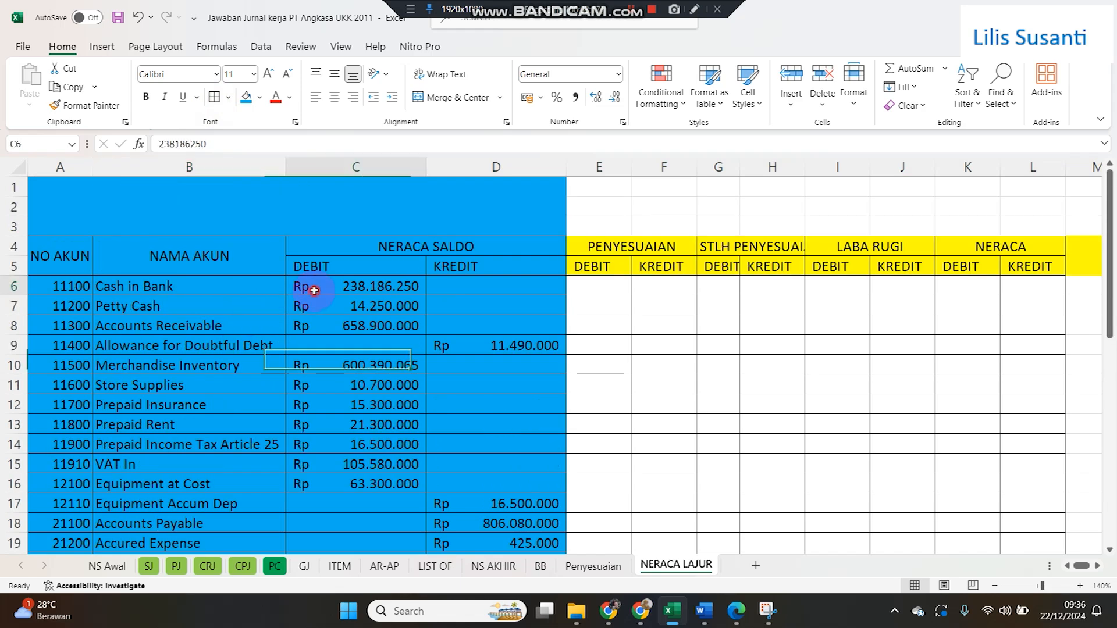
pyautogui.click(345, 52)
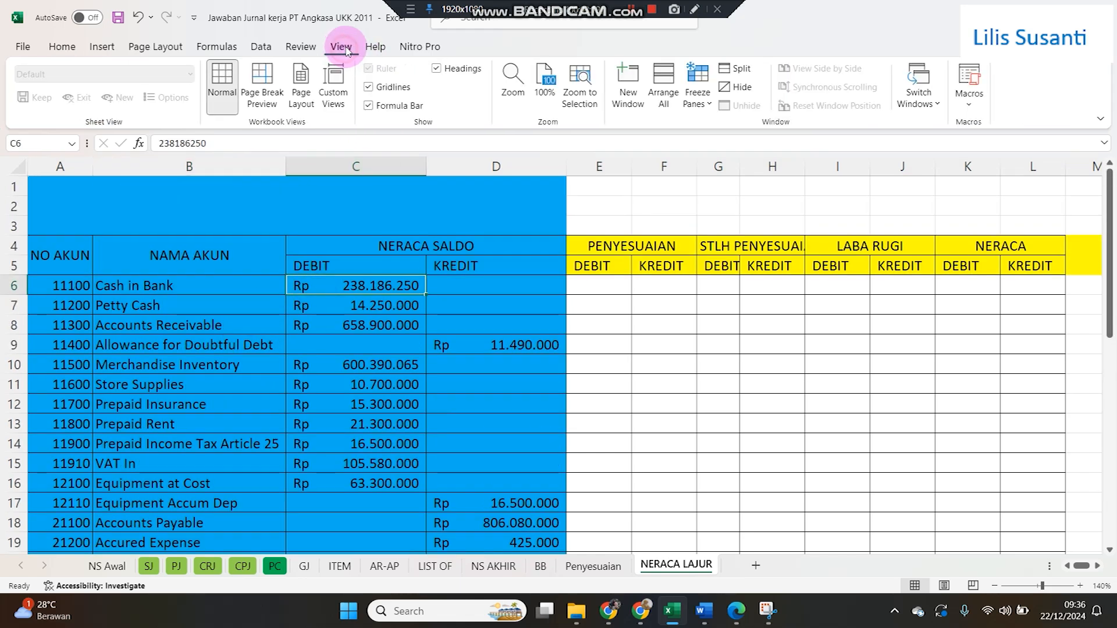
pyautogui.click(706, 103)
pyautogui.click(717, 130)
pyautogui.click(455, 436)
pyautogui.scroll(-10, 455, 436)
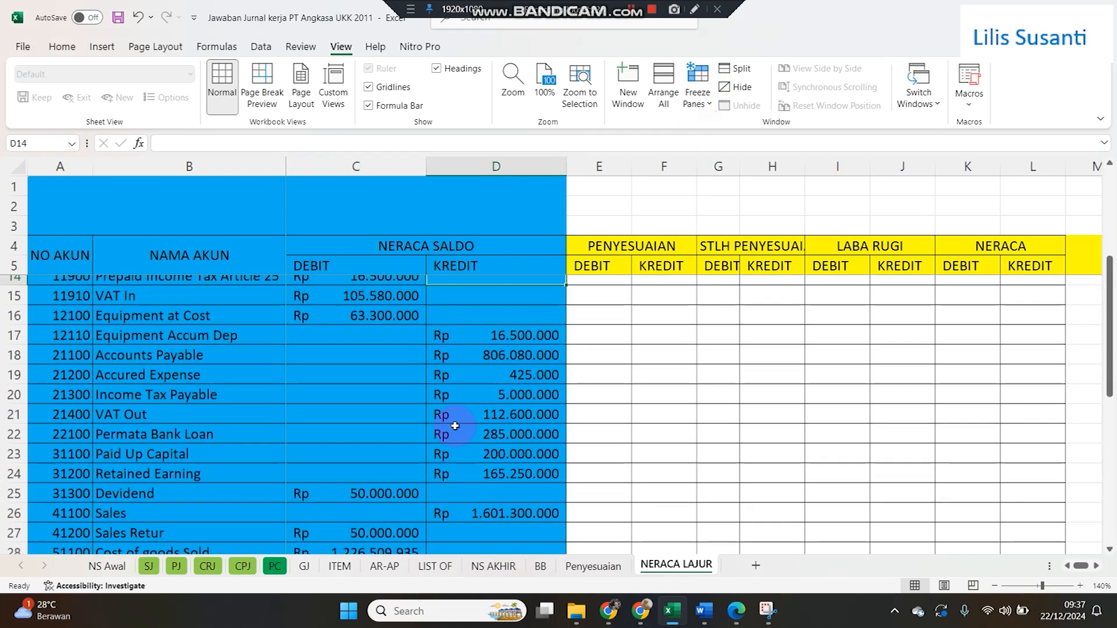
pyautogui.scroll(10, 454, 425)
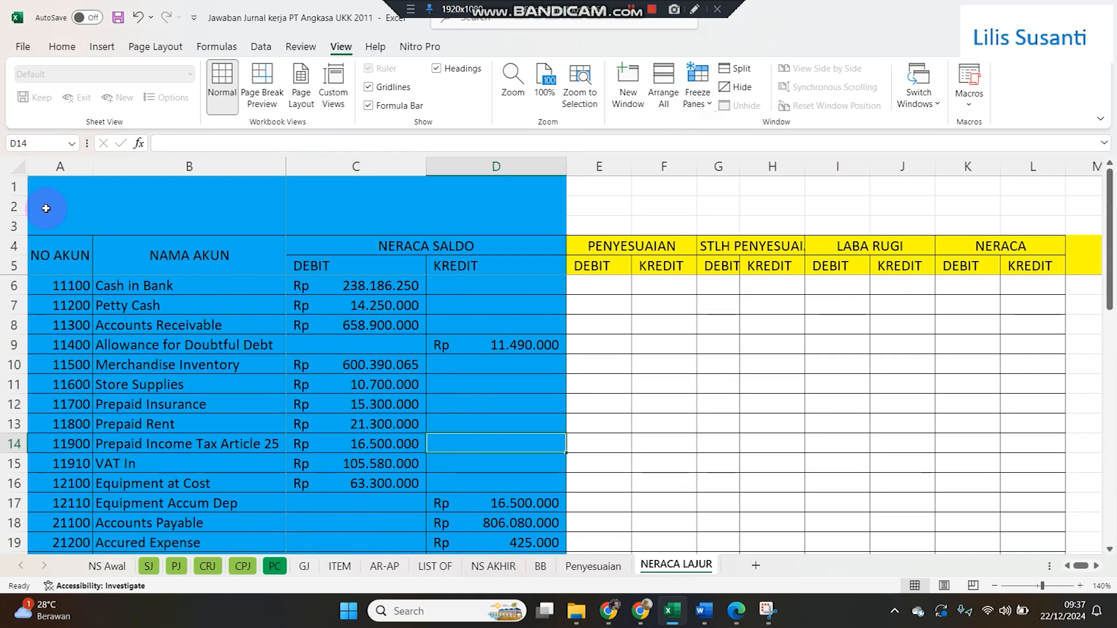
# - Copy the three title rows from the NS AKHIR sheet into A1 of NERACA LAJUR
pyautogui.click(32, 187)
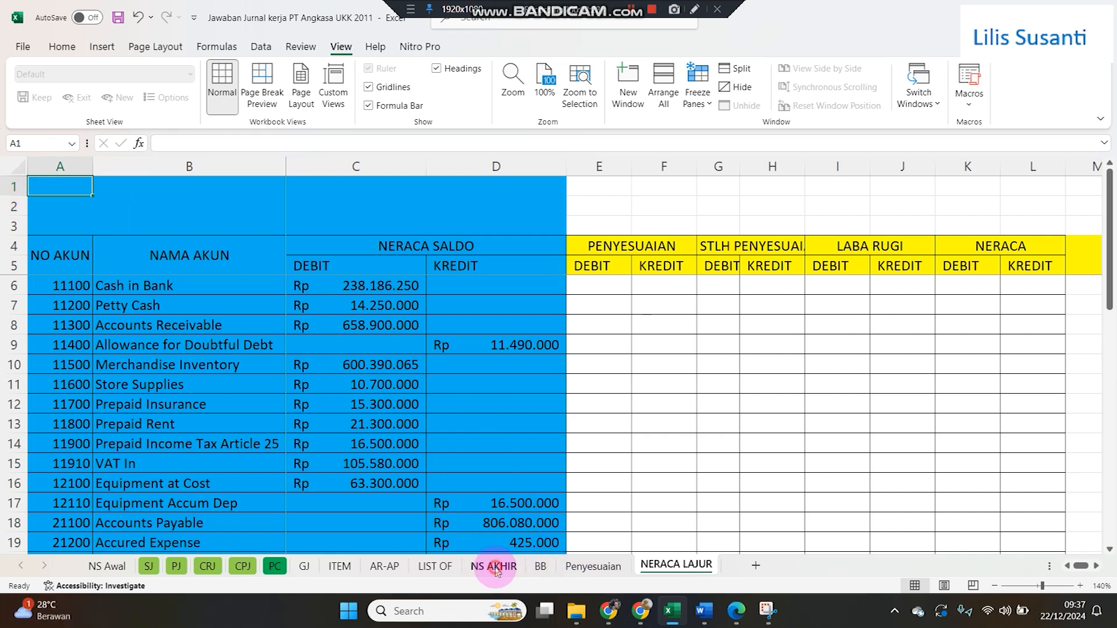
pyautogui.click(494, 566)
pyautogui.moveTo(217, 194); pyautogui.dragTo(229, 235)
pyautogui.hotkey('ctrl', 'c')
pyautogui.click(669, 566)
pyautogui.click(76, 190)
pyautogui.hotkey('ctrl', 'v')
# - Change the pasted title in A2 to NERACA LAJUR
pyautogui.click(142, 217)
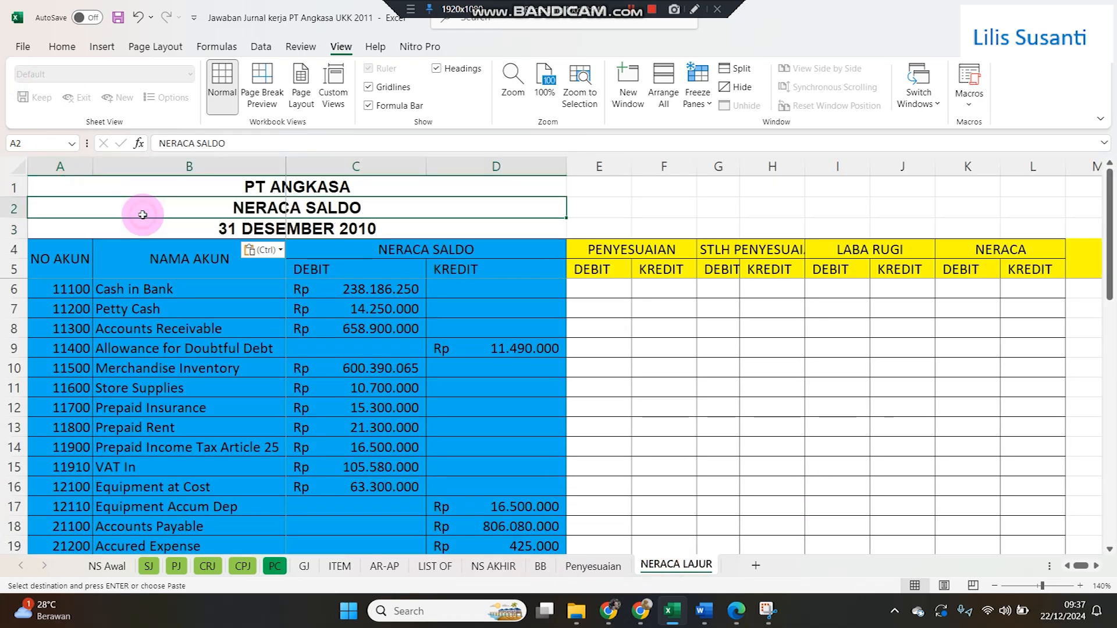
pyautogui.doubleClick(160, 217)
pyautogui.moveTo(166, 213); pyautogui.dragTo(221, 212)
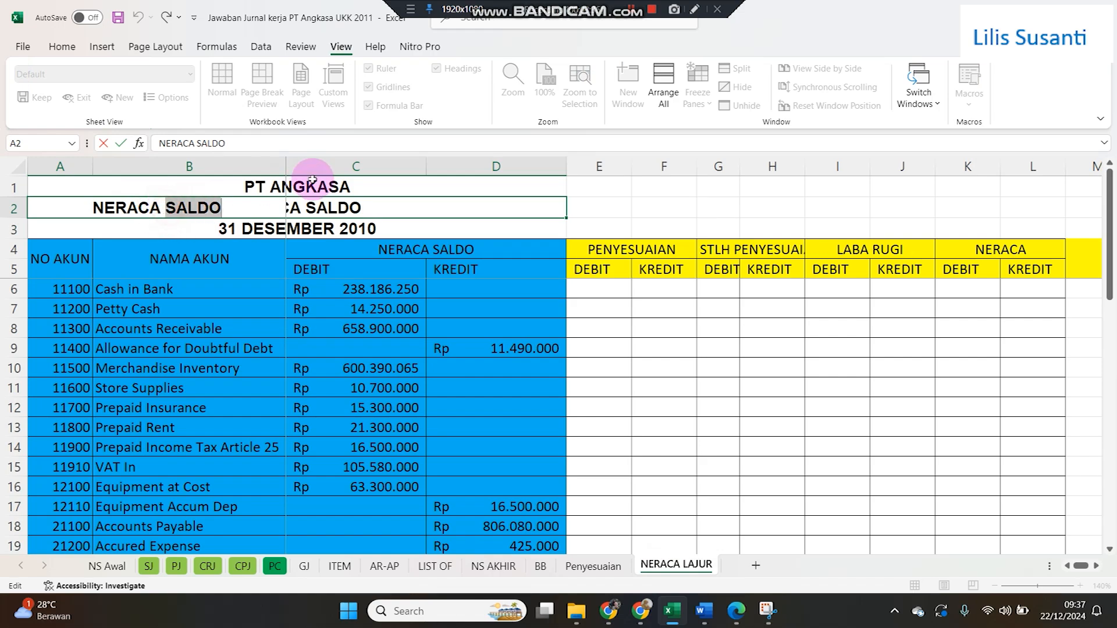
pyautogui.write('LA')
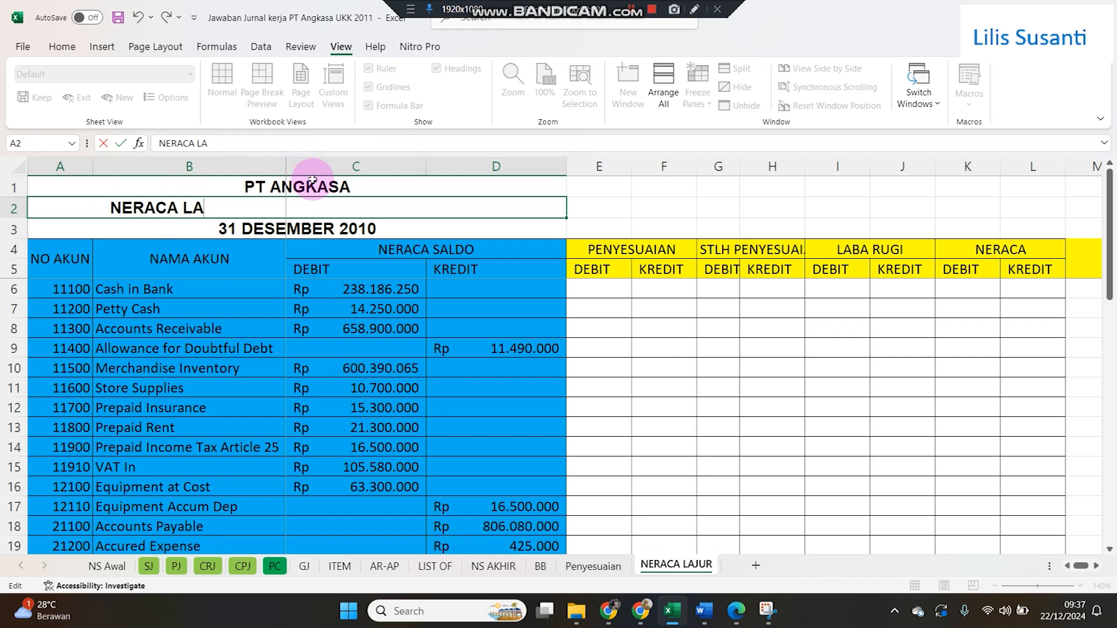
pyautogui.write('JUR')
pyautogui.press('Return')
# - Merge and center the PT ANGKASA title across A1:L1
pyautogui.press('Up')
pyautogui.press('Up')
pyautogui.hotkey('shift', 'Right')
pyautogui.hotkey('shift', 'Right')
pyautogui.hotkey('shift', 'Right')
pyautogui.hotkey('shift', 'Right')
pyautogui.hotkey('shift', 'Right')
pyautogui.hotkey('shift', 'Right')
pyautogui.hotkey('shift', 'Right')
pyautogui.hotkey('shift', 'Right')
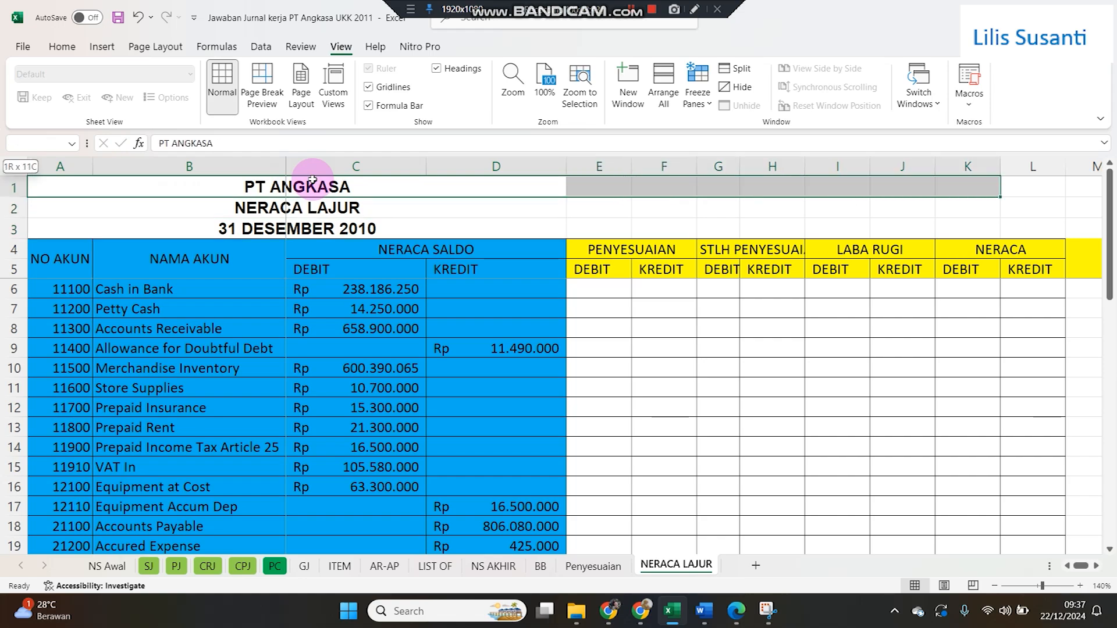
pyautogui.click(61, 46)
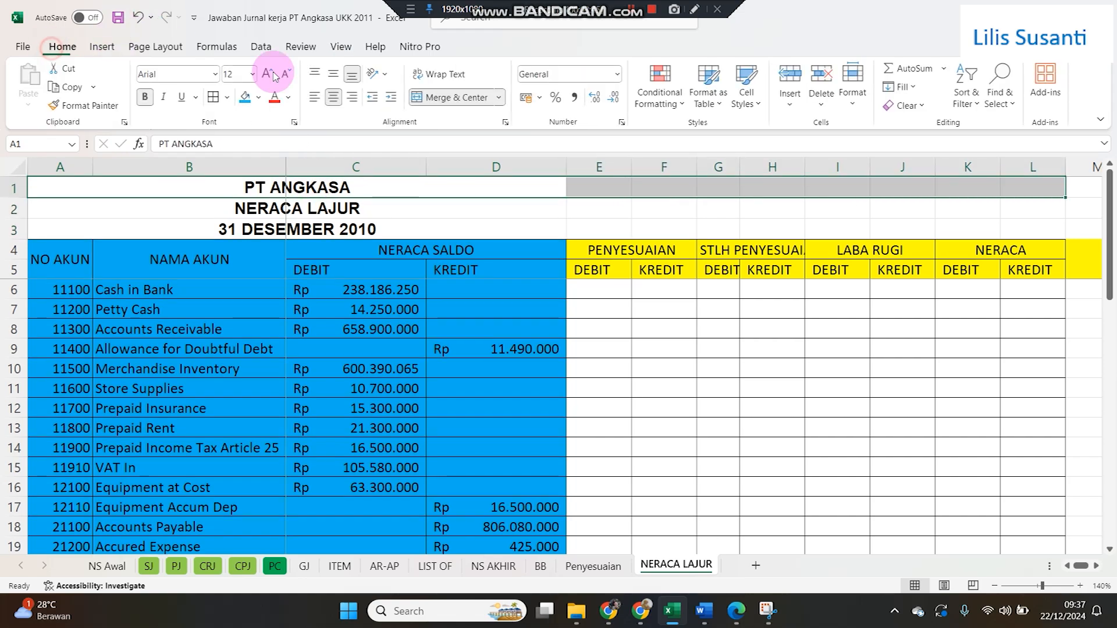
pyautogui.click(454, 98)
pyautogui.click(450, 98)
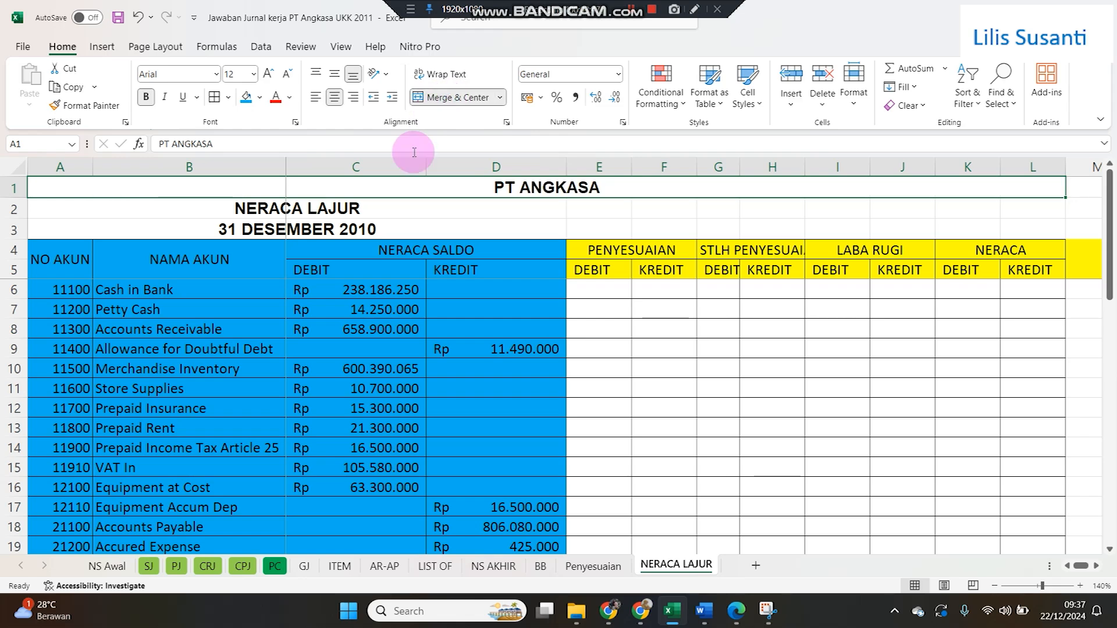
# - Merge and center the NERACA LAJUR title across A2:L2 and the date line across A3:L3
pyautogui.moveTo(208, 208); pyautogui.dragTo(987, 206)
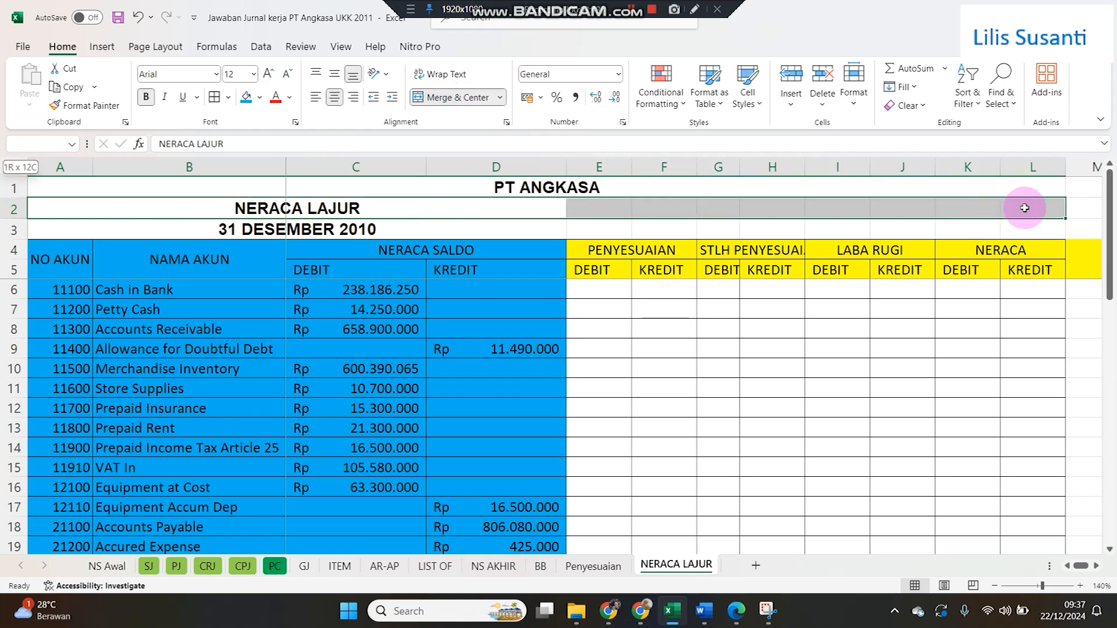
pyautogui.click(458, 103)
pyautogui.click(459, 103)
pyautogui.moveTo(232, 227); pyautogui.dragTo(1033, 230)
pyautogui.click(451, 97)
pyautogui.click(450, 98)
pyautogui.click(478, 352)
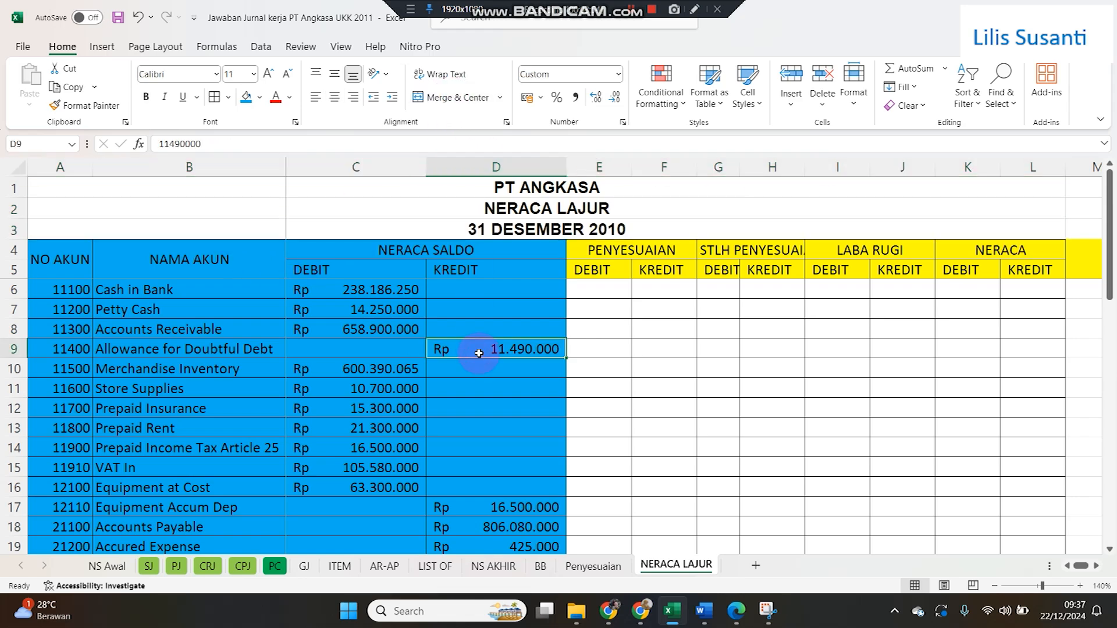
pyautogui.scroll(-3, 478, 352)
pyautogui.scroll(3, 479, 352)
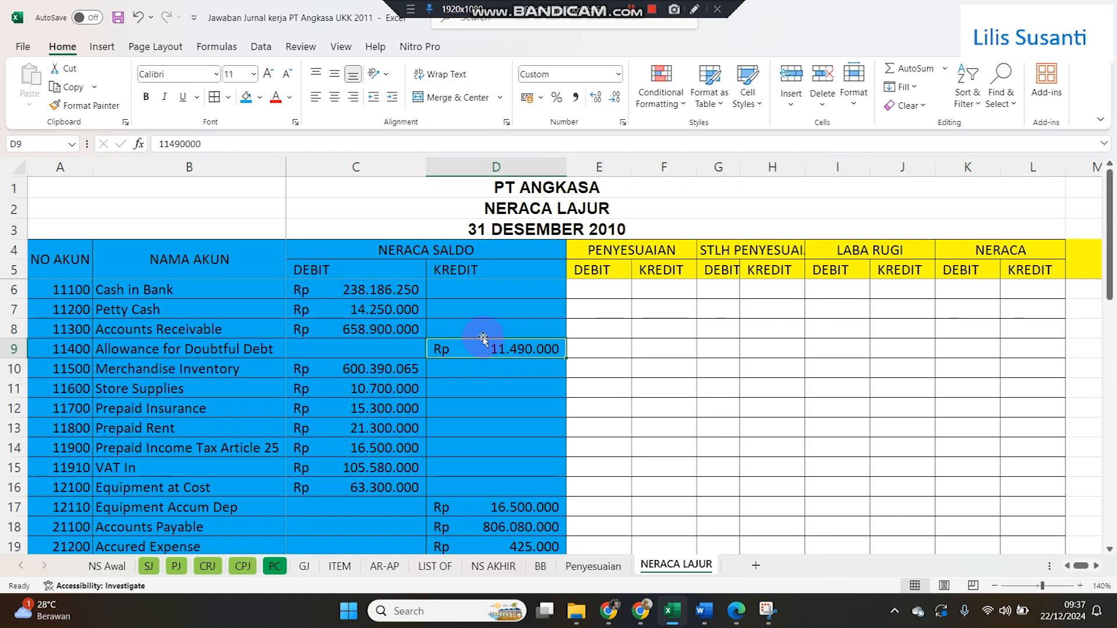
pyautogui.click(485, 311)
pyautogui.click(606, 283)
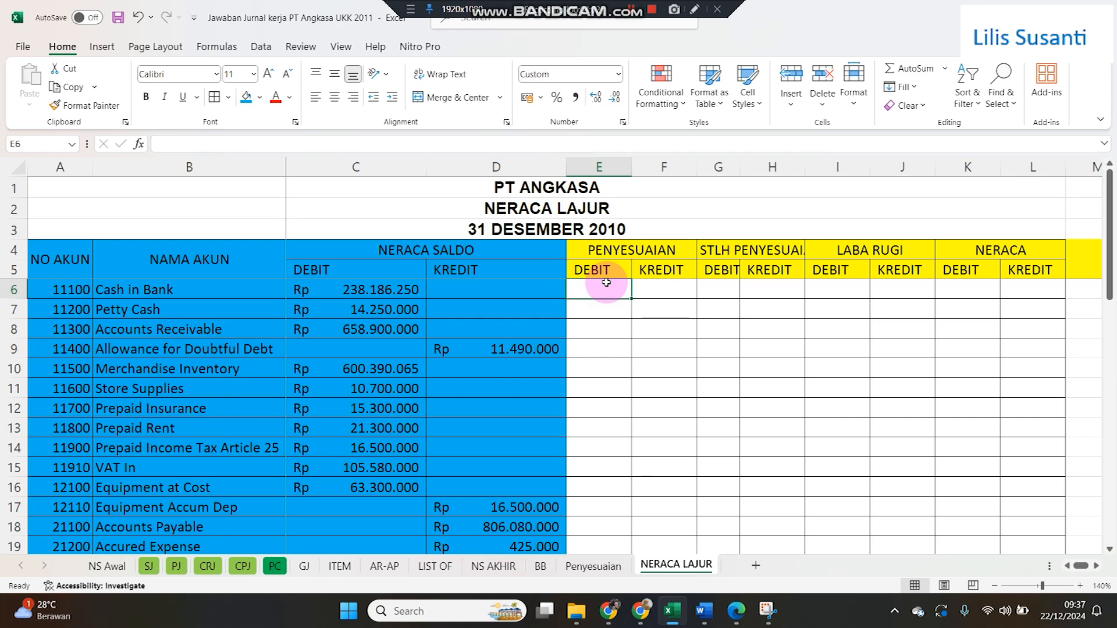
# - Total the NERACA SALDO debit column in C42 with =SUM(C6:C41)
pyautogui.scroll(-10, 606, 283)
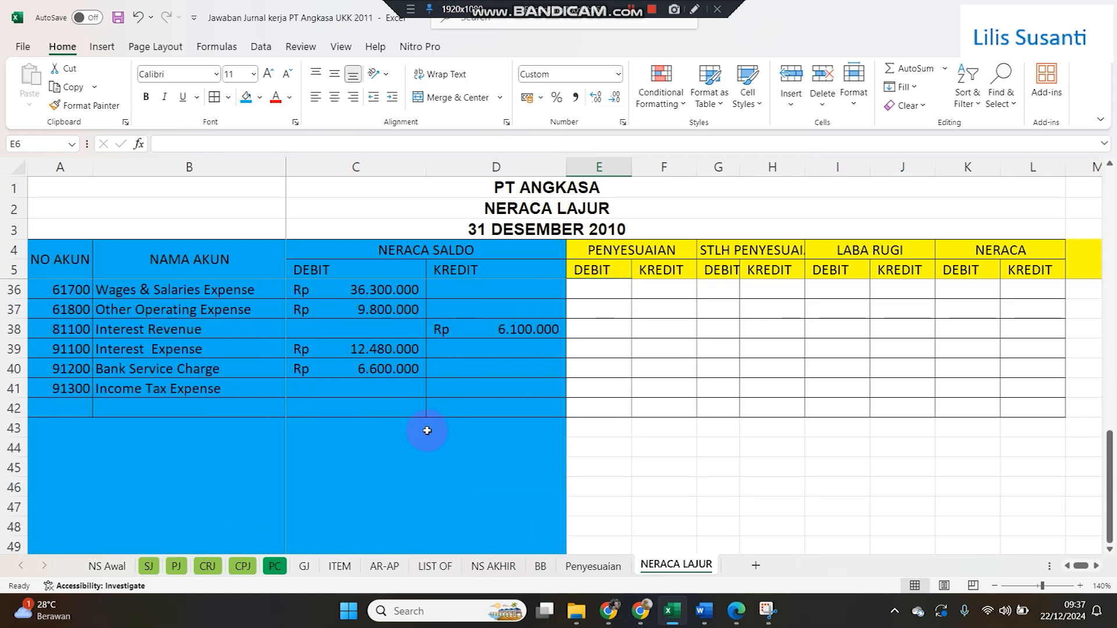
pyautogui.click(380, 388)
pyautogui.click(384, 405)
pyautogui.click(896, 70)
pyautogui.click(345, 408)
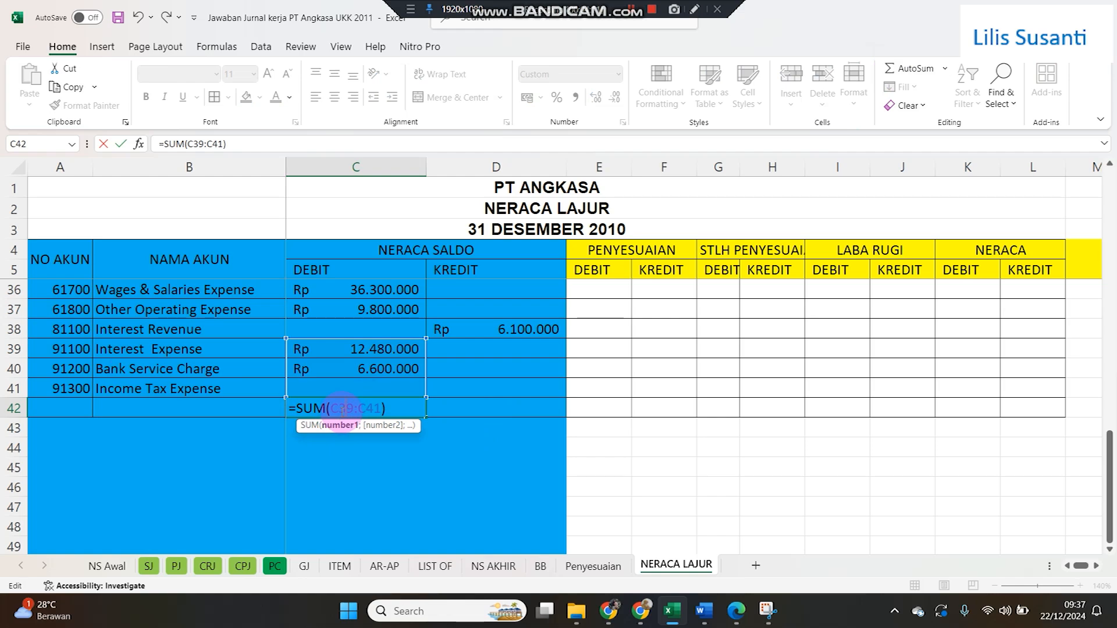
pyautogui.press('BackSpace')
pyautogui.press('Delete')
pyautogui.write('6')
pyautogui.press('Return')
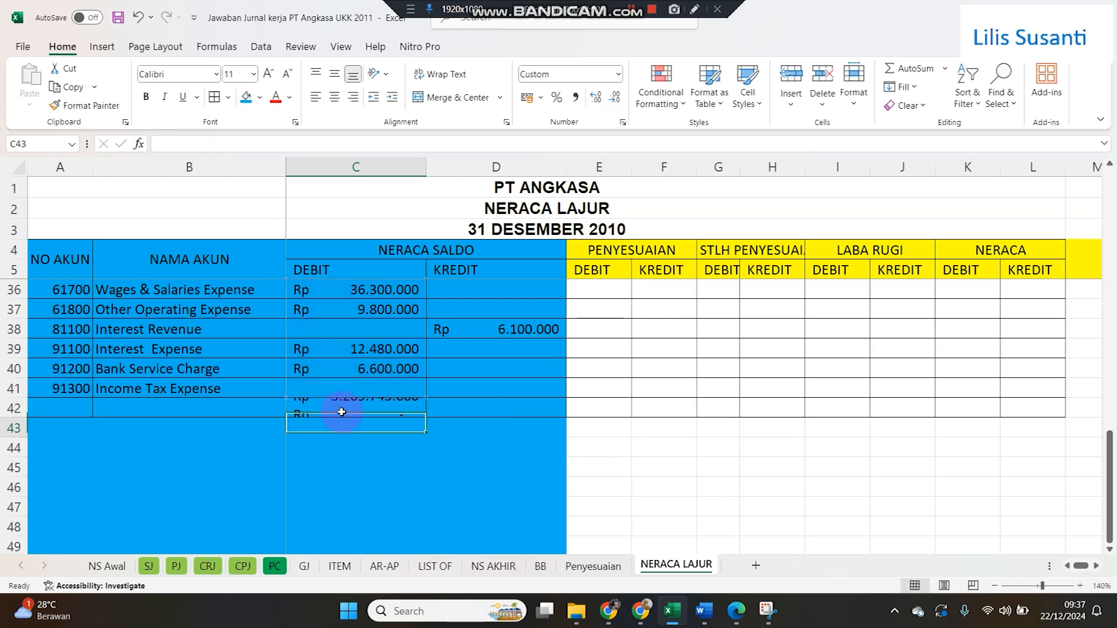
# - Copy the C42 total formula across to L42 and make the totals row bold
pyautogui.click(341, 411)
pyautogui.hotkey('ctrl', 'c')
pyautogui.hotkey('shift', 'Right')
pyautogui.hotkey('shift', 'Right')
pyautogui.hotkey('shift', 'Right')
pyautogui.hotkey('shift', 'Right')
pyautogui.hotkey('shift', 'Right')
pyautogui.hotkey('shift', 'Right')
pyautogui.hotkey('shift', 'Right')
pyautogui.hotkey('shift', 'Right')
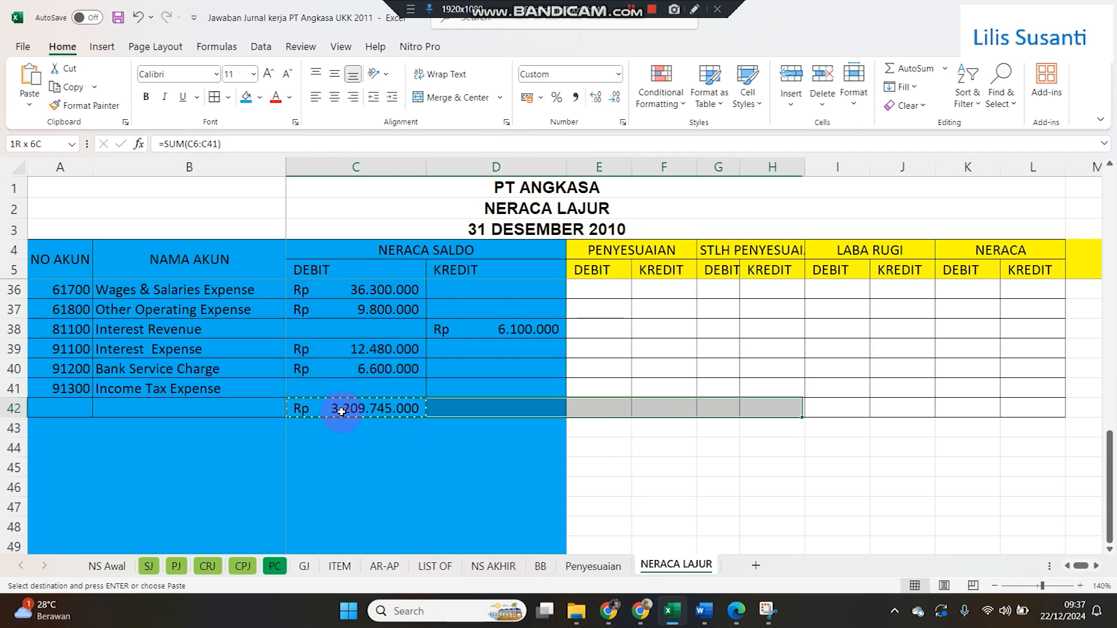
pyautogui.hotkey('shift', 'Right')
pyautogui.press('Return')
pyautogui.hotkey('ctrl', 'b')
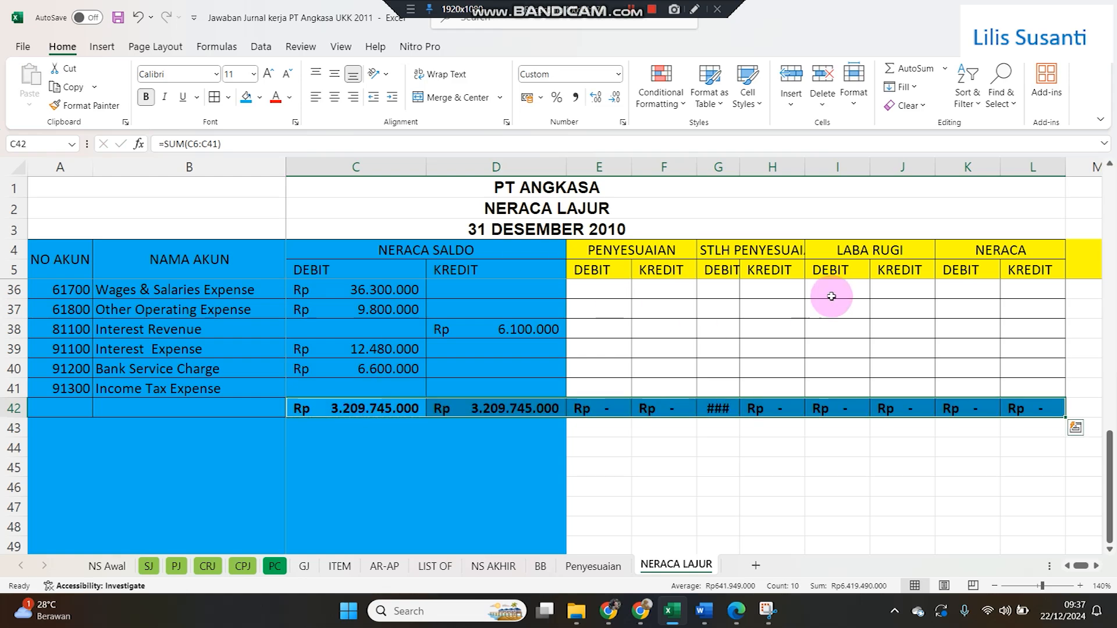
# - Widen column G slightly and narrow the NERACA SALDO columns C and D to fit their amounts
pyautogui.moveTo(745, 167); pyautogui.dragTo(750, 167)
pyautogui.scroll(10, 666, 402)
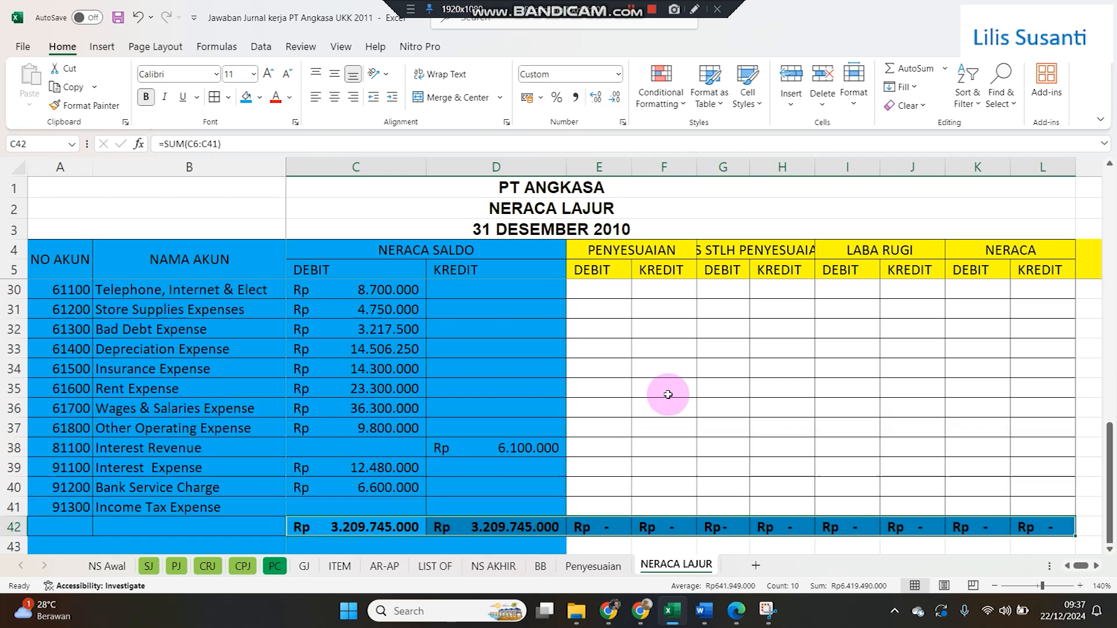
pyautogui.moveTo(425, 167); pyautogui.dragTo(407, 167)
pyautogui.moveTo(547, 168); pyautogui.dragTo(528, 169)
# - Link E6 to the Cash in Bank debit amount in G6 of the Penyesuaian sheet
pyautogui.click(548, 293)
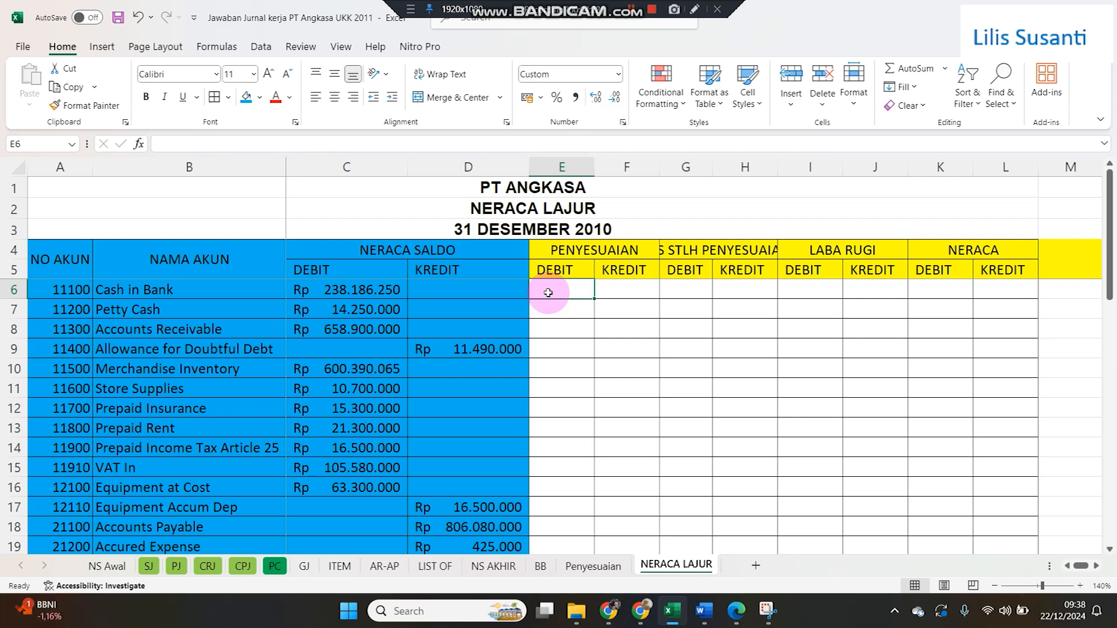
pyautogui.write('=')
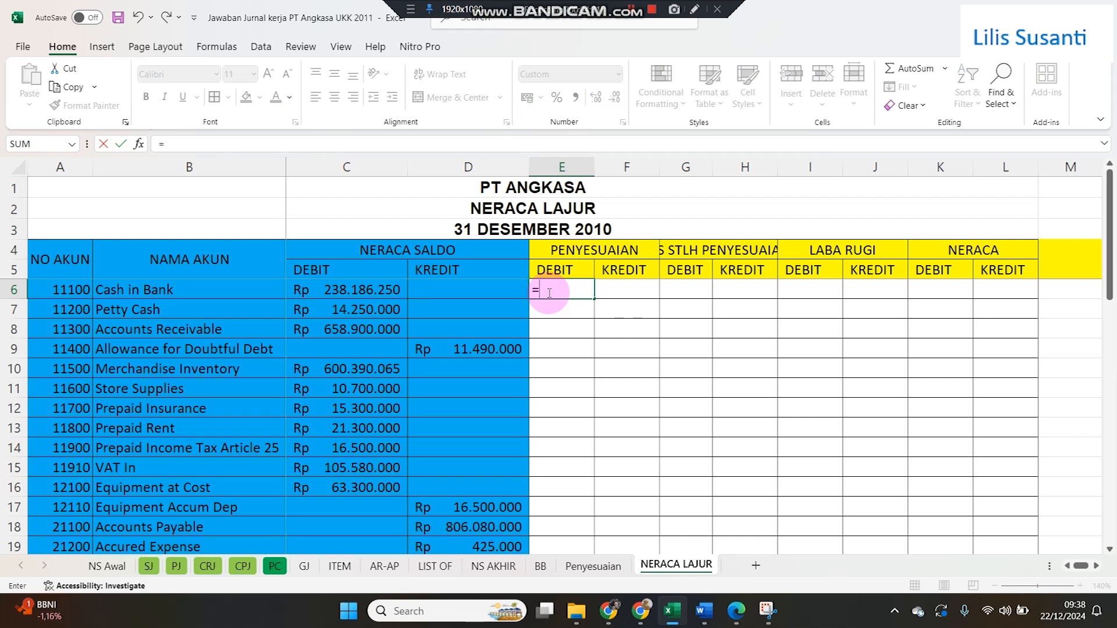
pyautogui.click(591, 566)
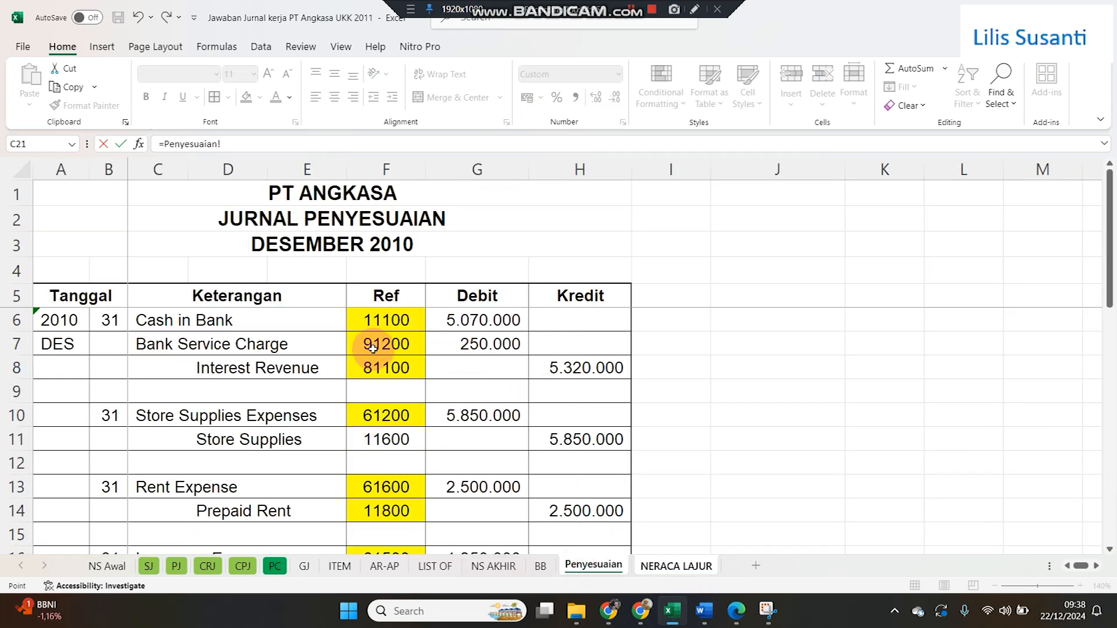
pyautogui.click(459, 319)
pyautogui.press('Return')
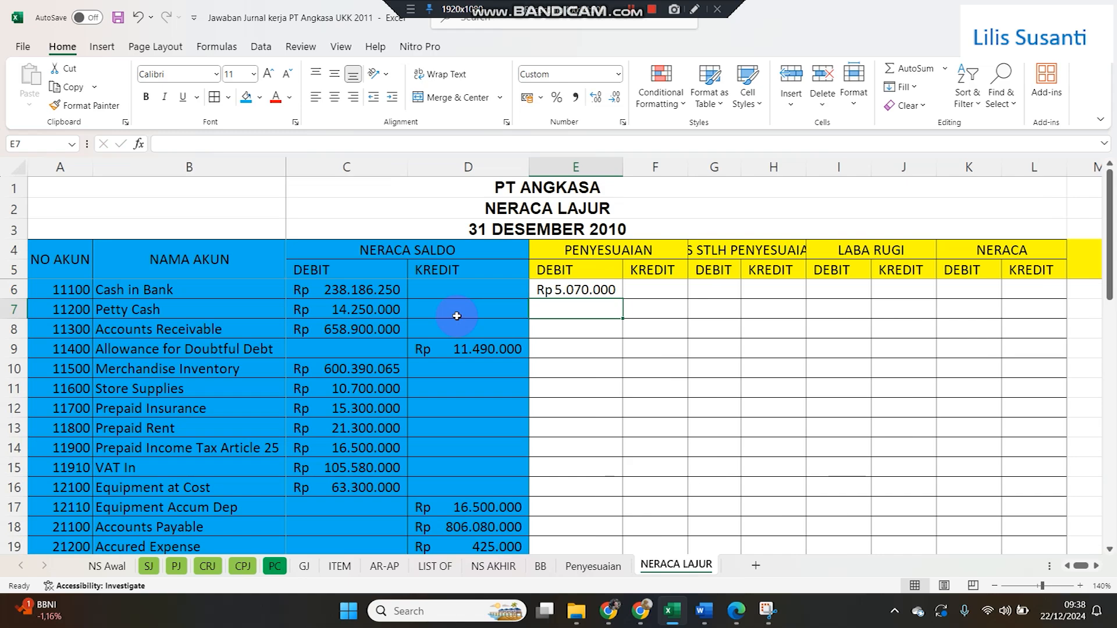
# - Start a SUMIF formula in E7 with the absolute range Penyesuaian!$F$6:$H$29 as its lookup range
pyautogui.write('=')
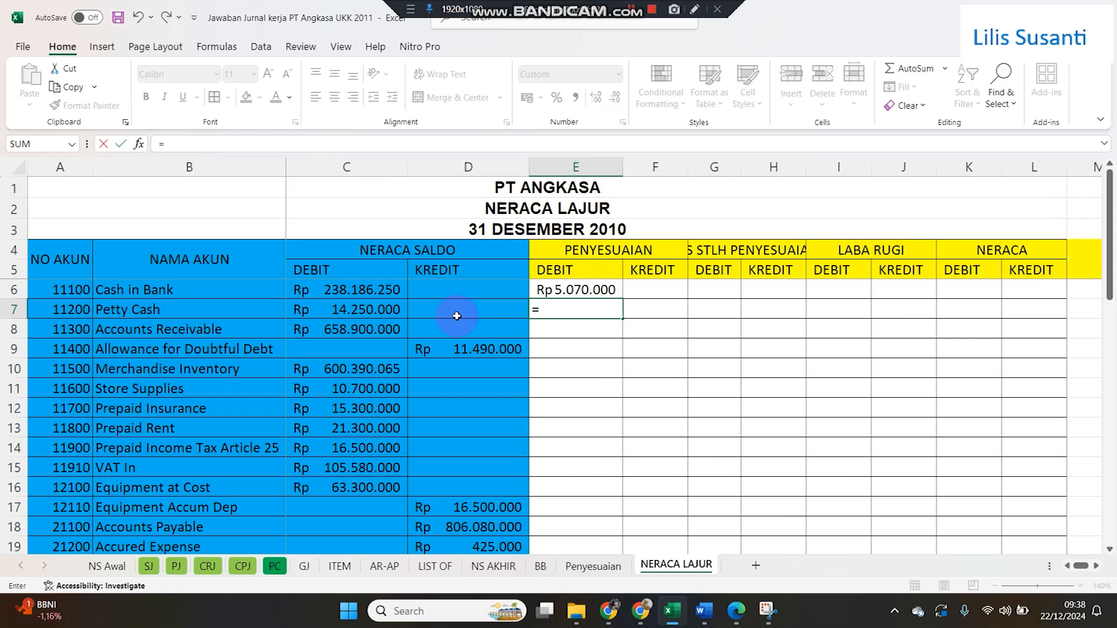
pyautogui.write('SUM')
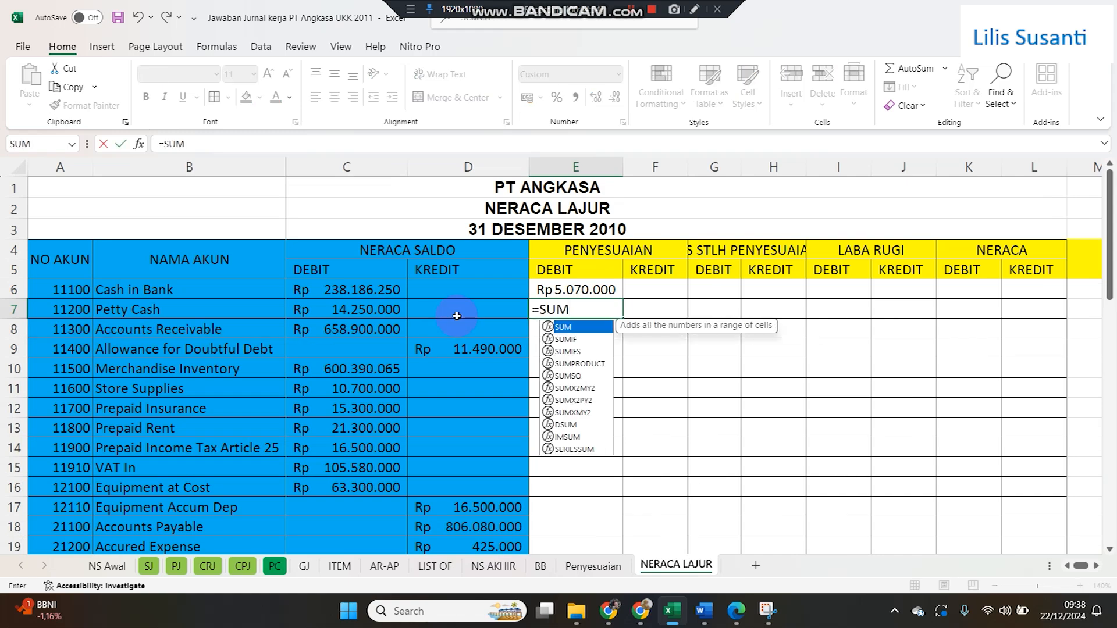
pyautogui.write('IF(')
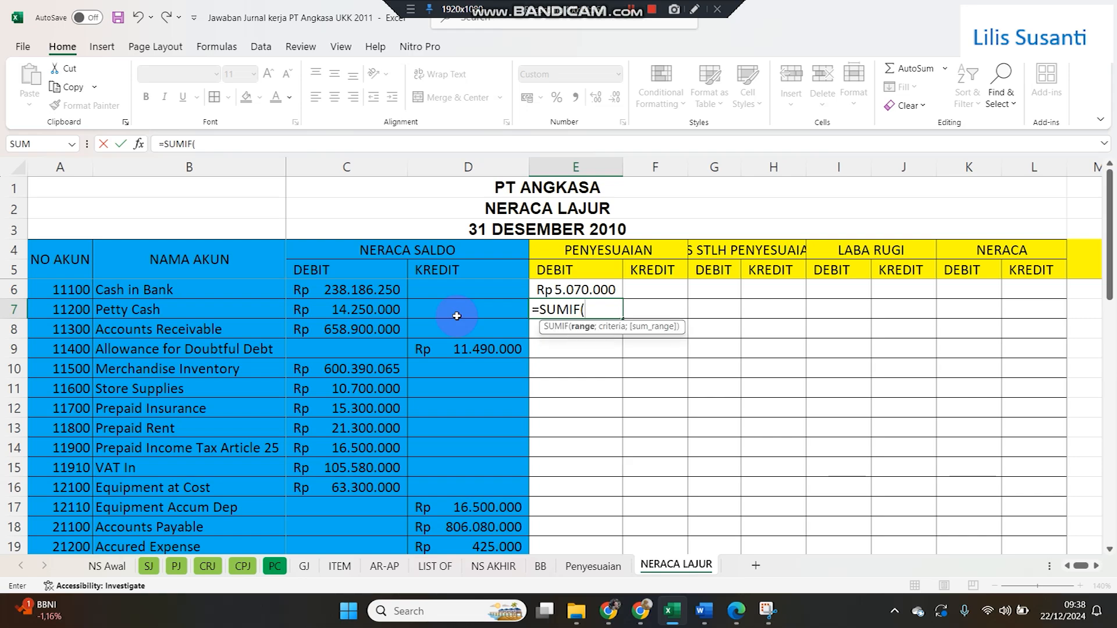
pyautogui.click(591, 565)
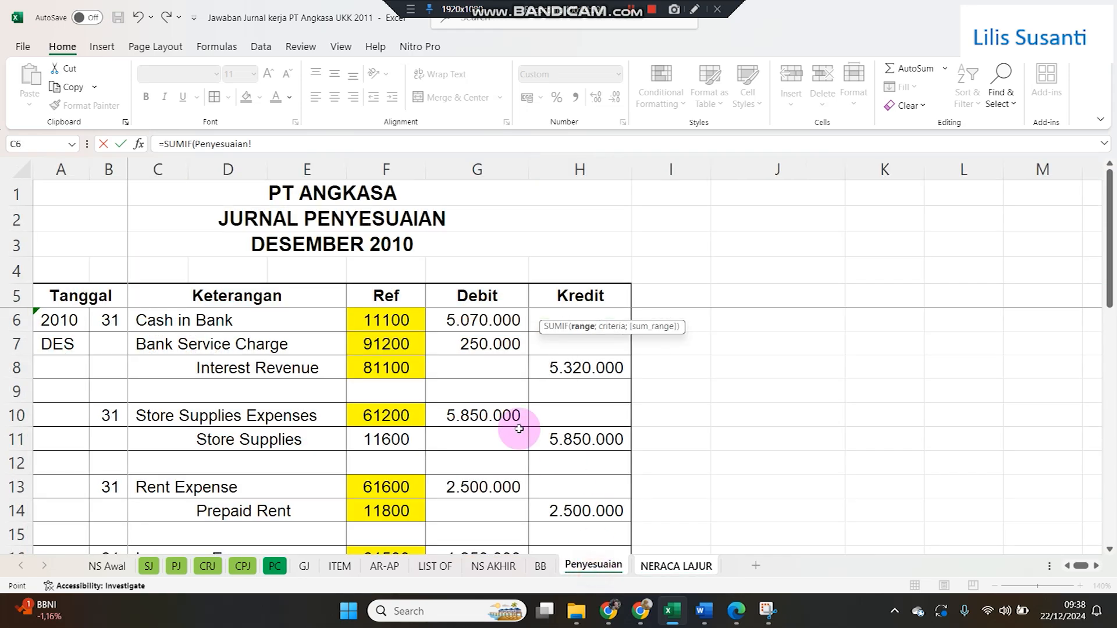
pyautogui.moveTo(378, 321); pyautogui.dragTo(541, 445)
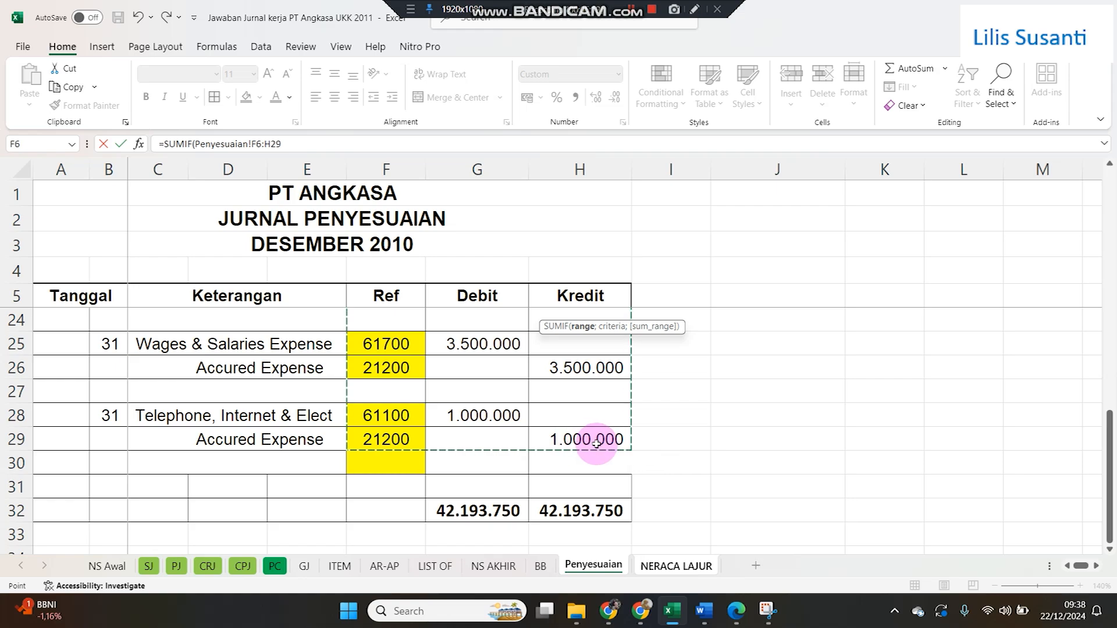
pyautogui.press('F4')
pyautogui.write(';')
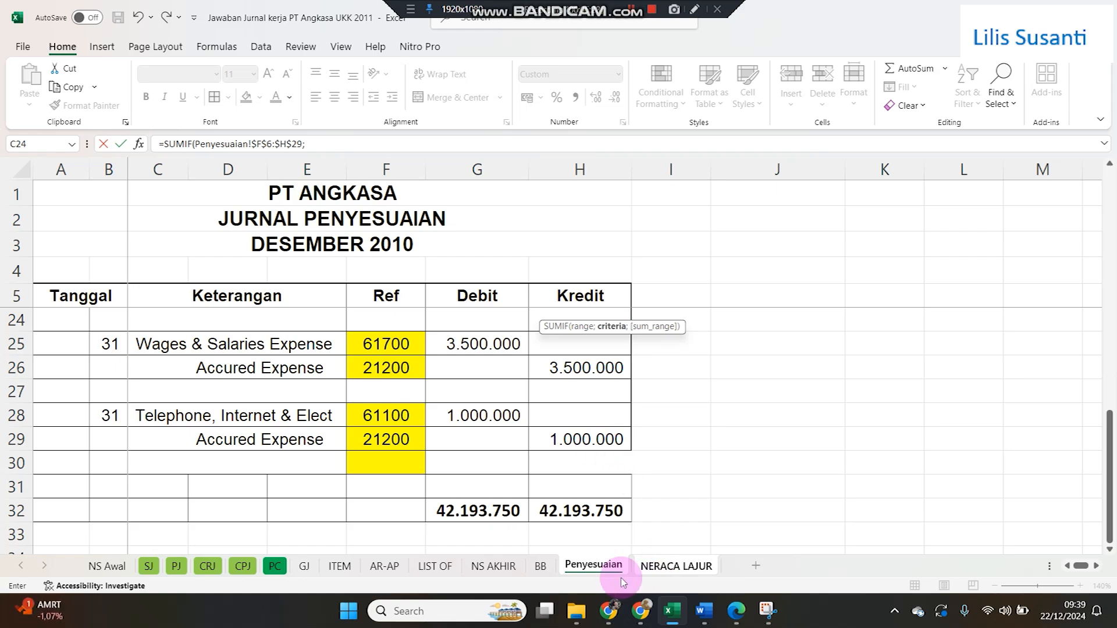
# - Complete the E7 SUMIF with account number A7 as the criteria and Penyesuaian!$G$6:$G$29 as the sum range
pyautogui.click(675, 566)
pyautogui.click(59, 317)
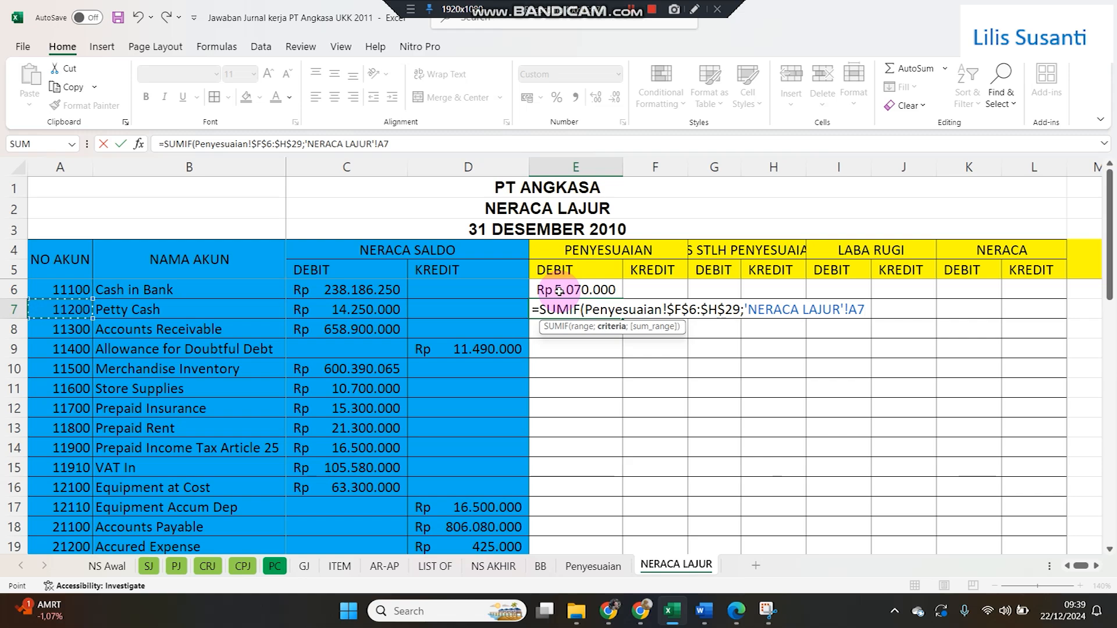
pyautogui.write(';')
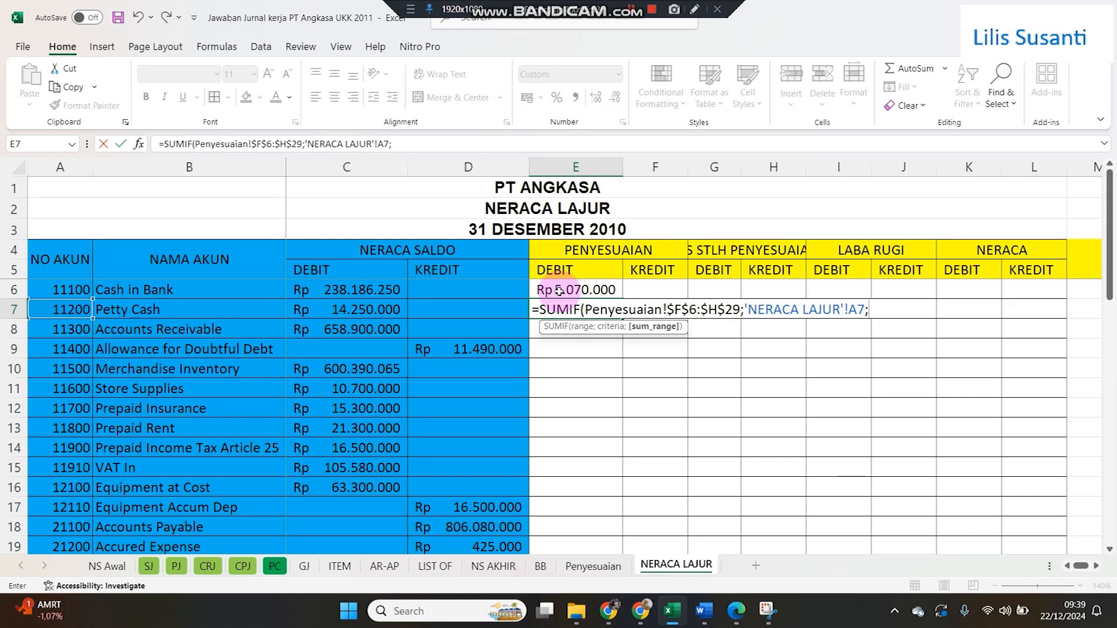
pyautogui.click(578, 573)
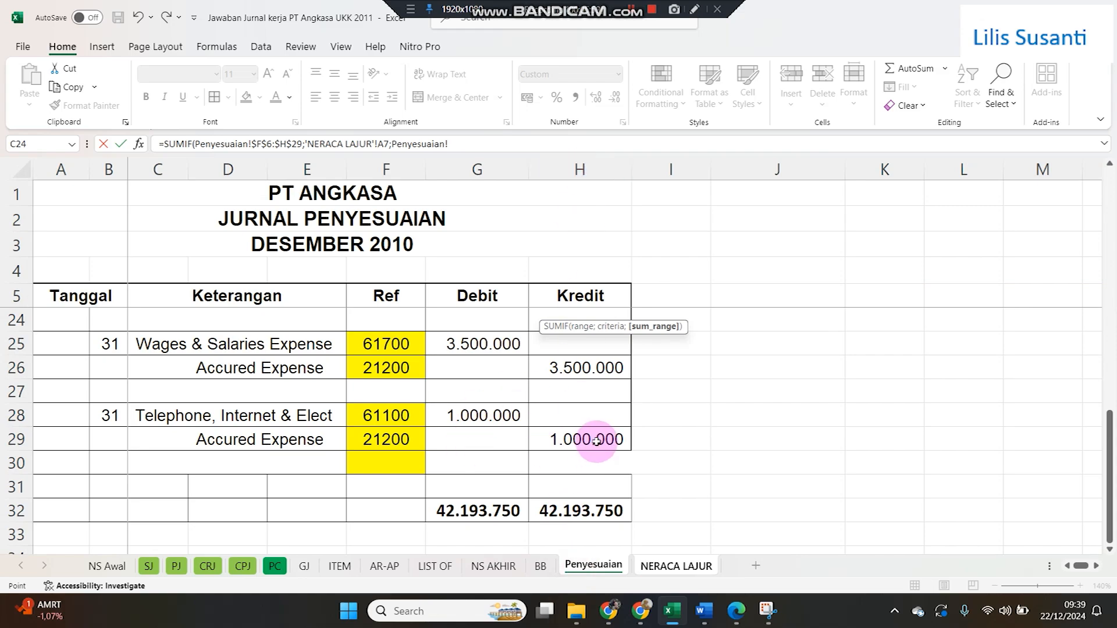
pyautogui.scroll(6, 401, 439)
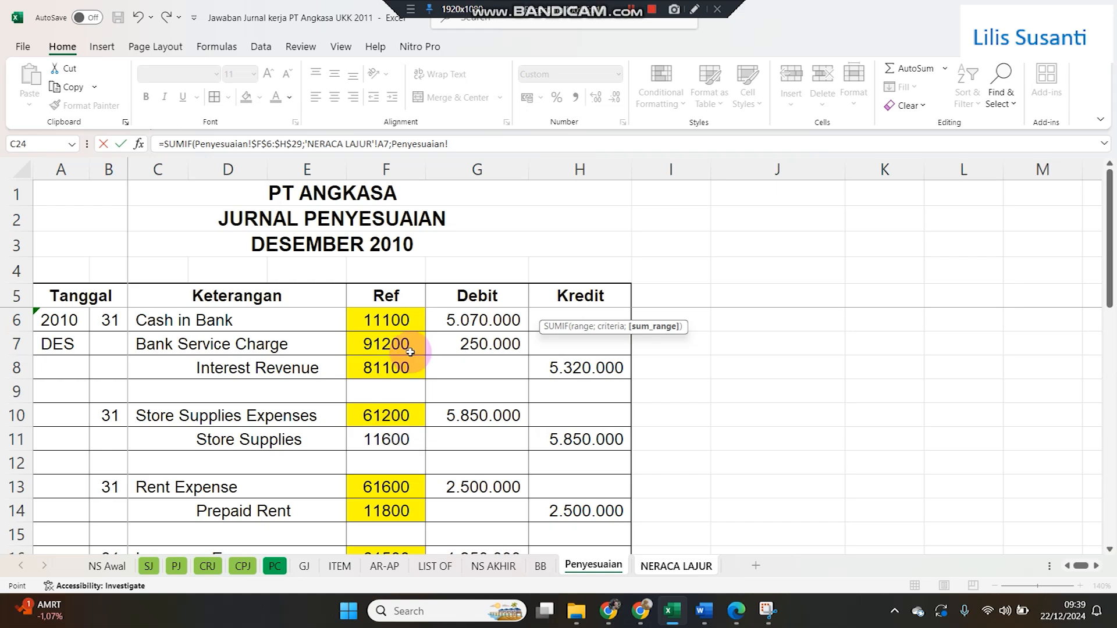
pyautogui.click(372, 317)
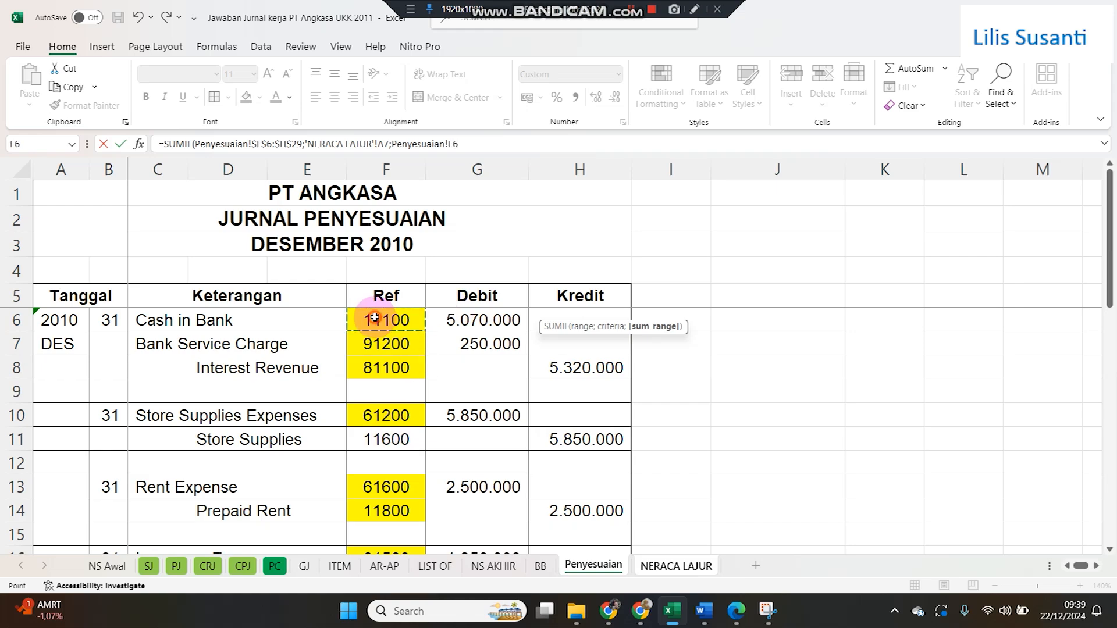
pyautogui.click(448, 319)
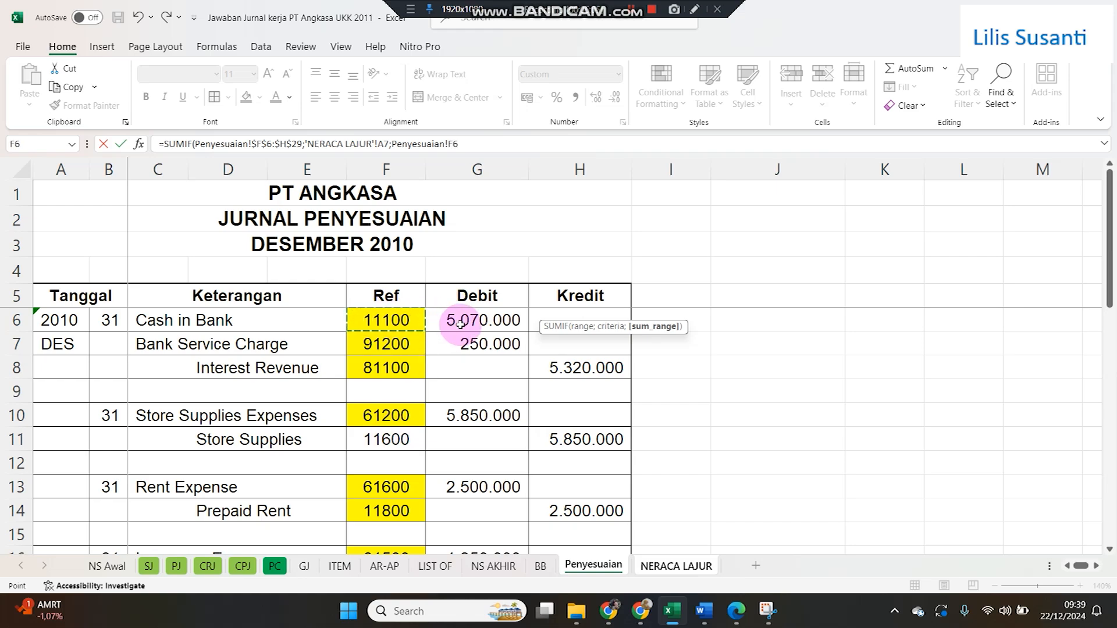
pyautogui.moveTo(462, 320); pyautogui.dragTo(431, 463)
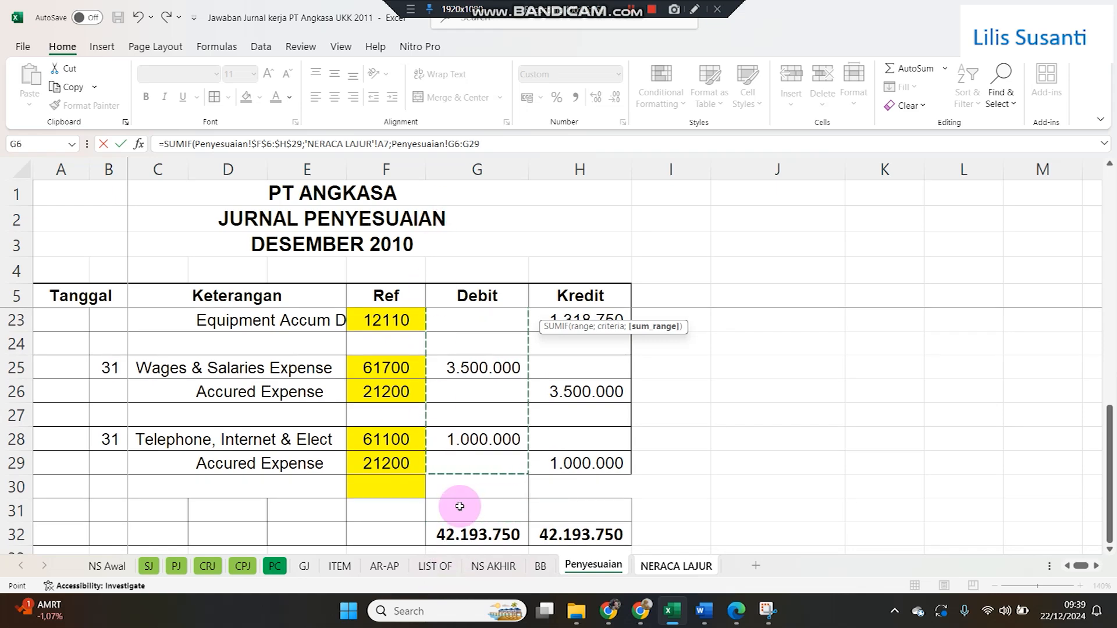
pyautogui.press('F4')
pyautogui.write(')')
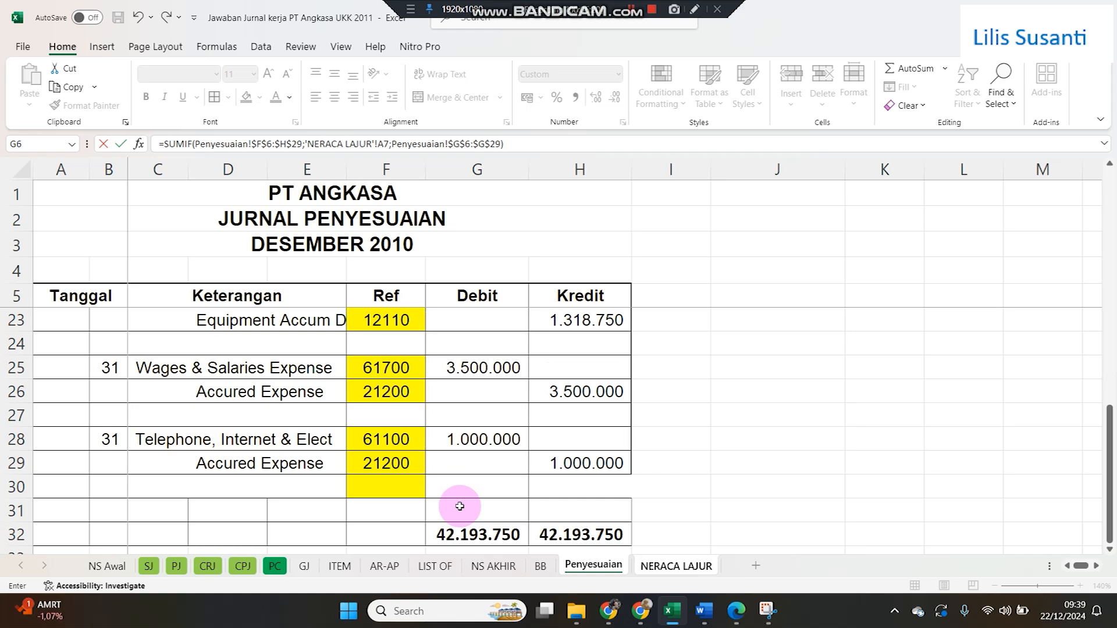
pyautogui.press('Return')
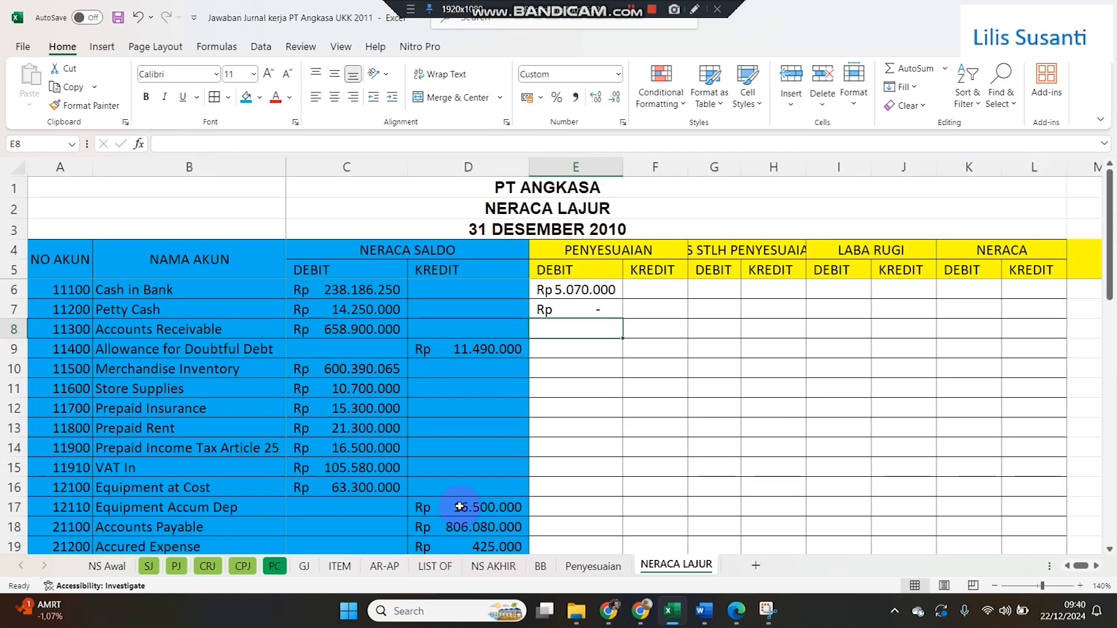
# - Fill the E7 SUMIF formula down to E41 and autofit the width of column E
pyautogui.click(618, 307)
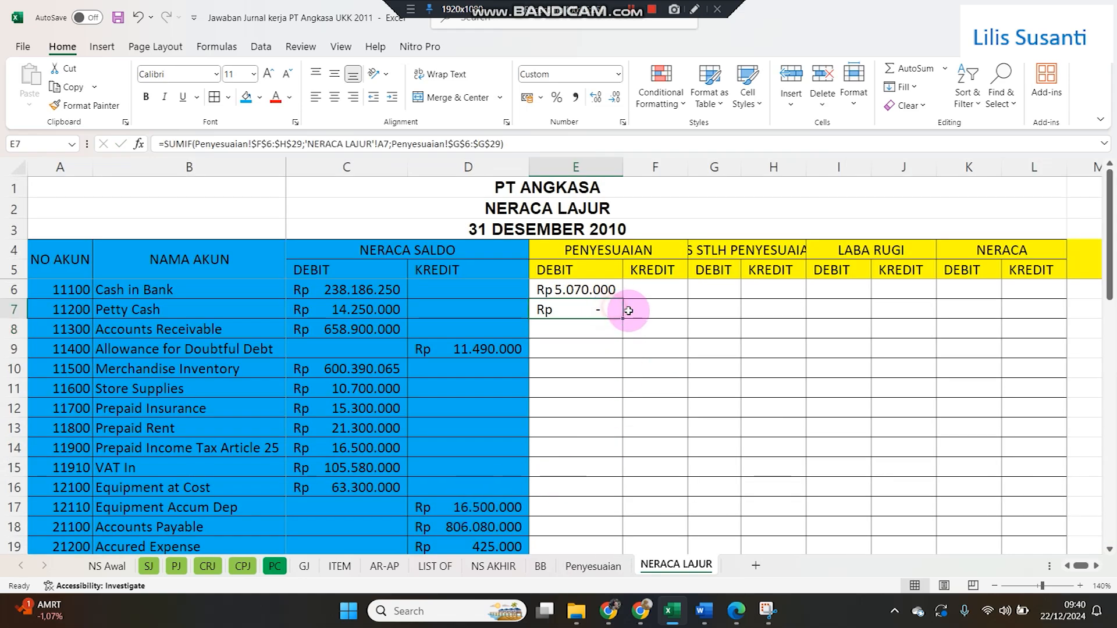
pyautogui.doubleClick(623, 319)
pyautogui.scroll(-6, 617, 323)
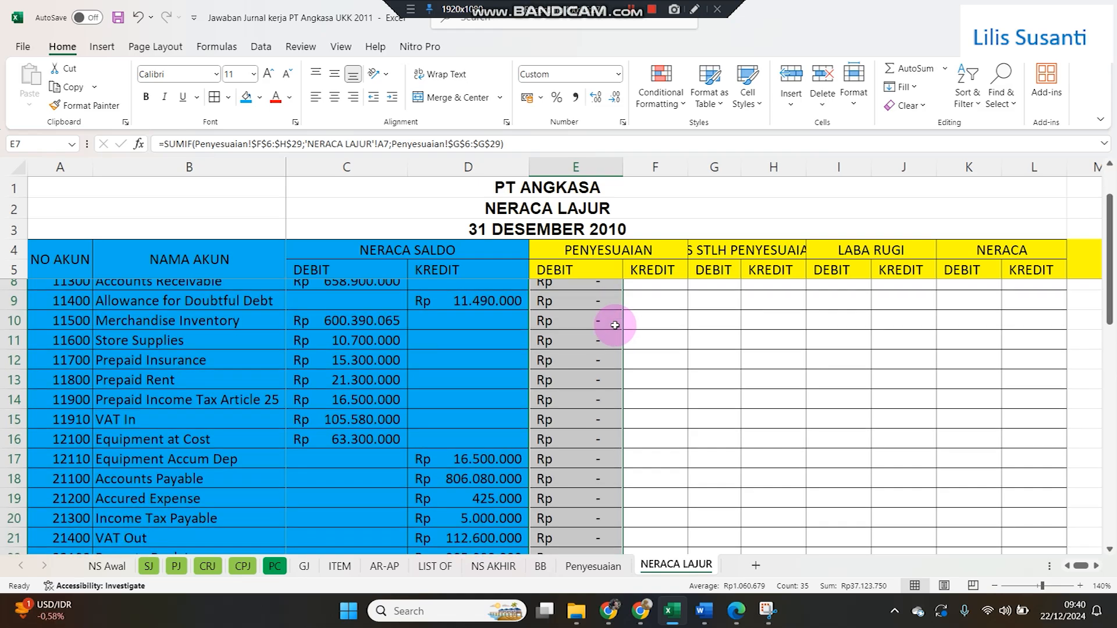
pyautogui.scroll(-2, 614, 325)
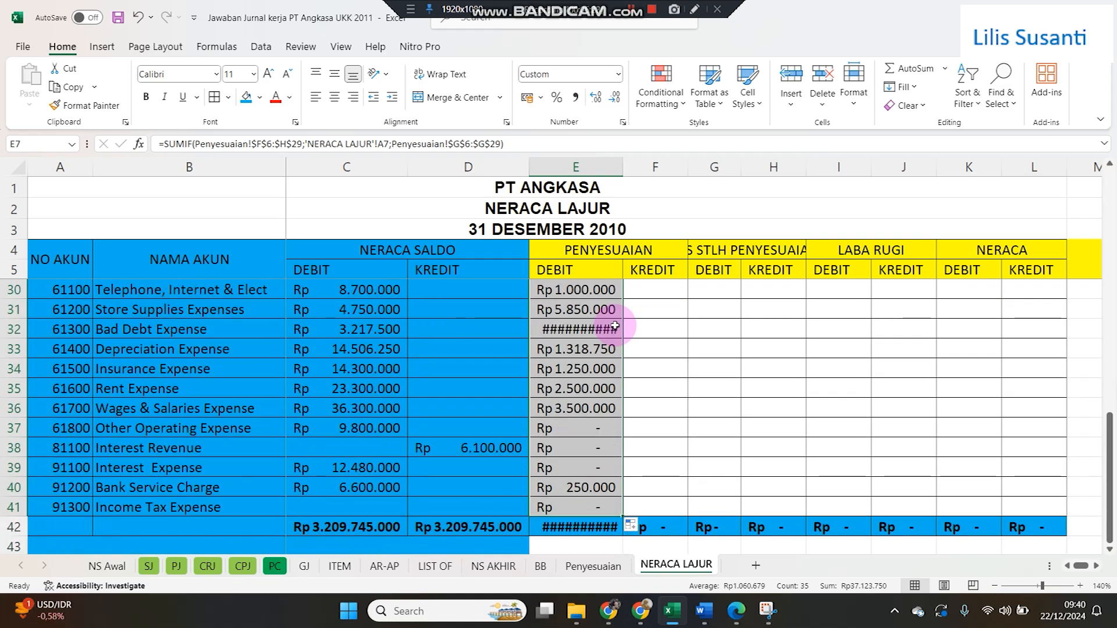
pyautogui.doubleClick(621, 161)
pyautogui.scroll(8, 576, 349)
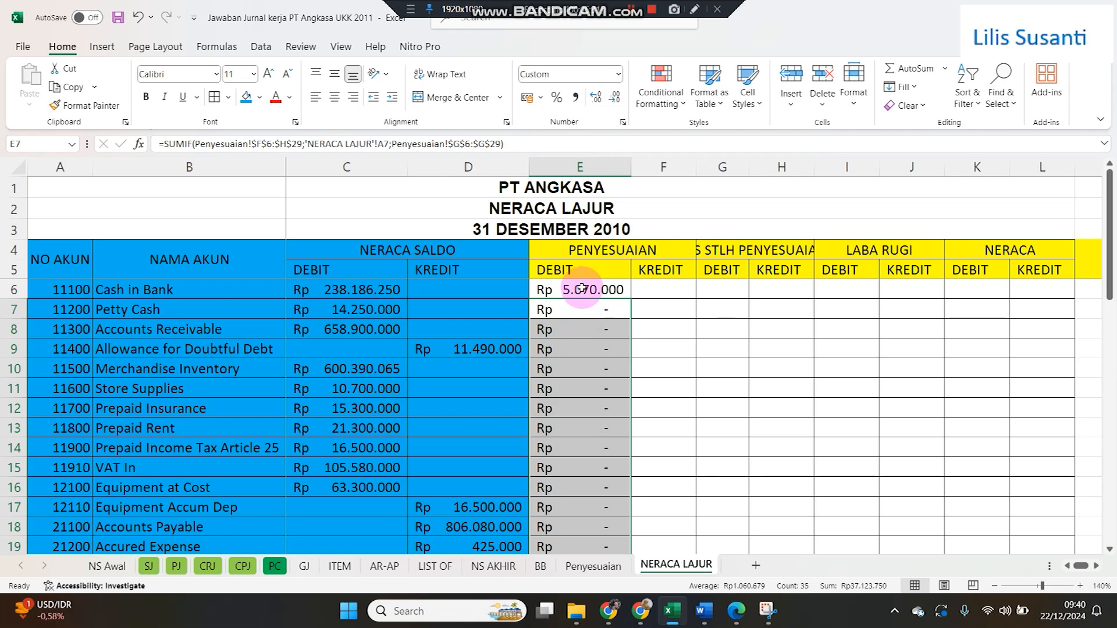
# - Fill the SUMIF formula from E7 up into E6, replacing the direct link for Cash in Bank
pyautogui.click(579, 289)
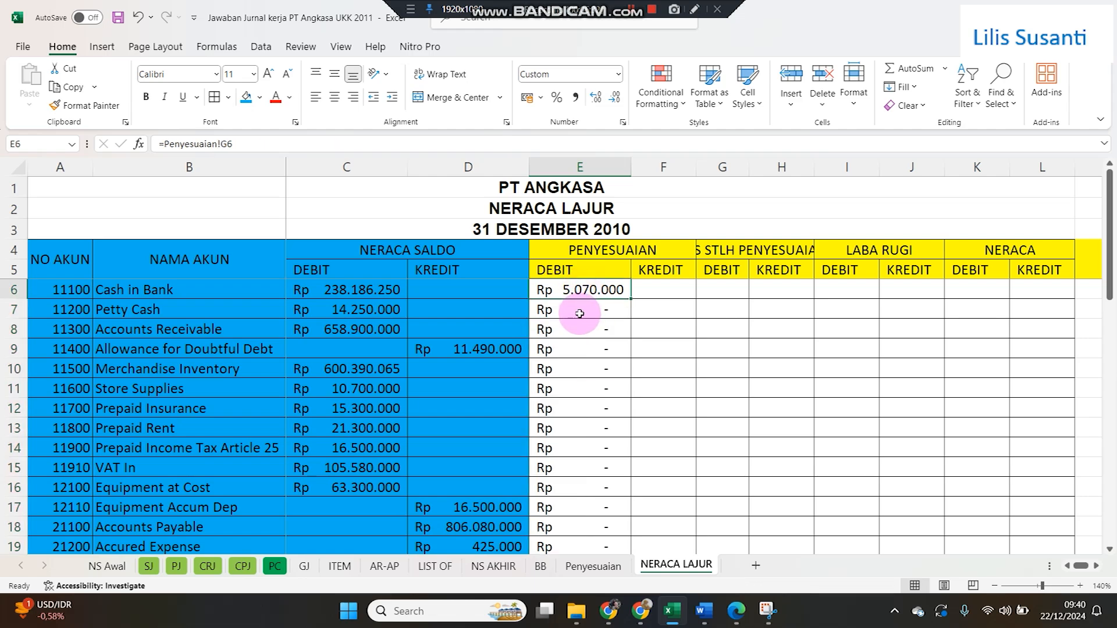
pyautogui.click(580, 311)
pyautogui.moveTo(632, 317); pyautogui.dragTo(607, 294)
pyautogui.click(607, 293)
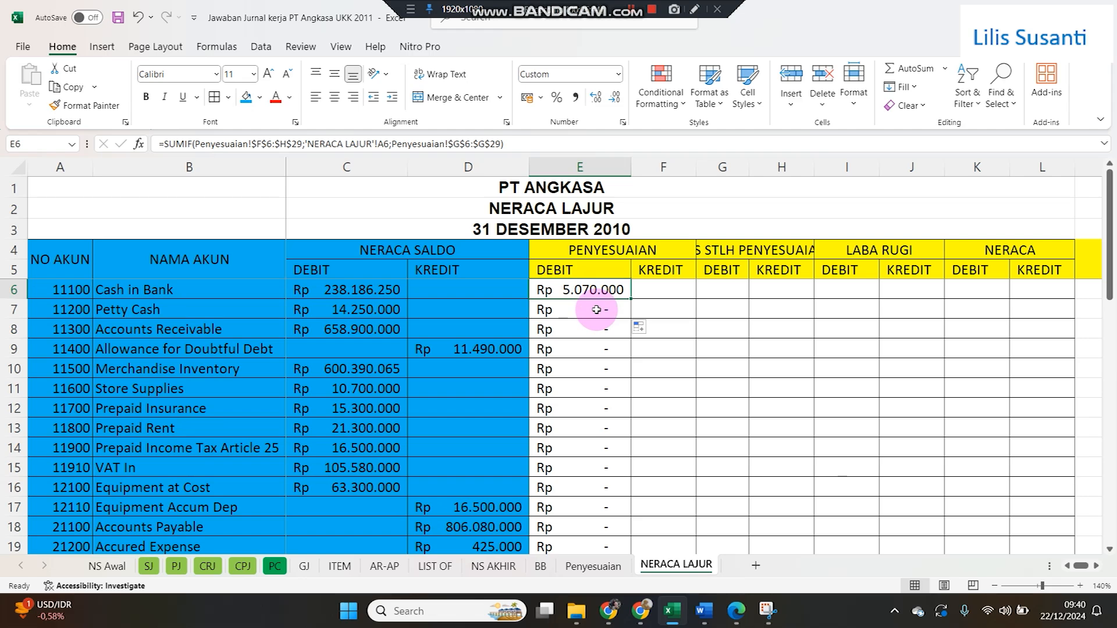
# - Start a SUMIF formula in F6 with the absolute range Penyesuaian!$F$6:$H$29 as its lookup range
pyautogui.press('Right')
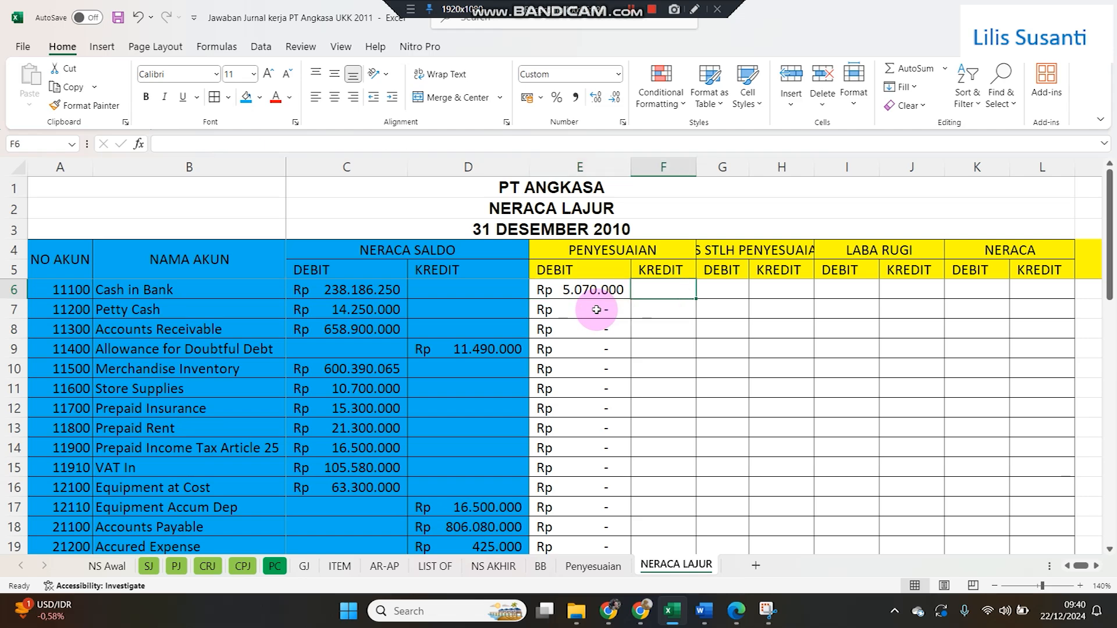
pyautogui.write('=SUM')
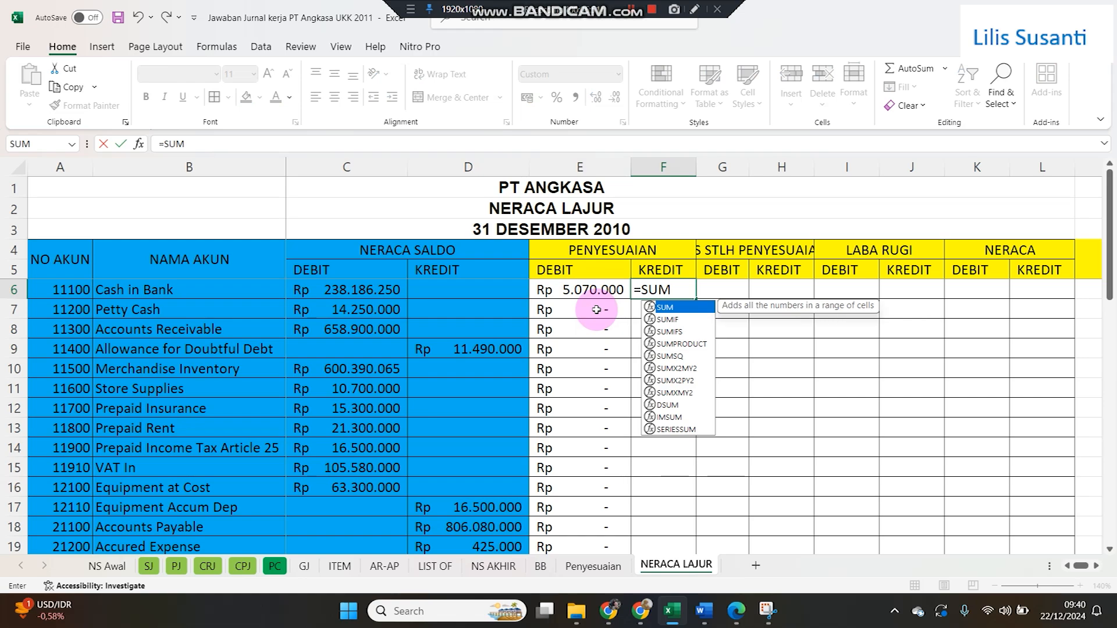
pyautogui.write('IF(')
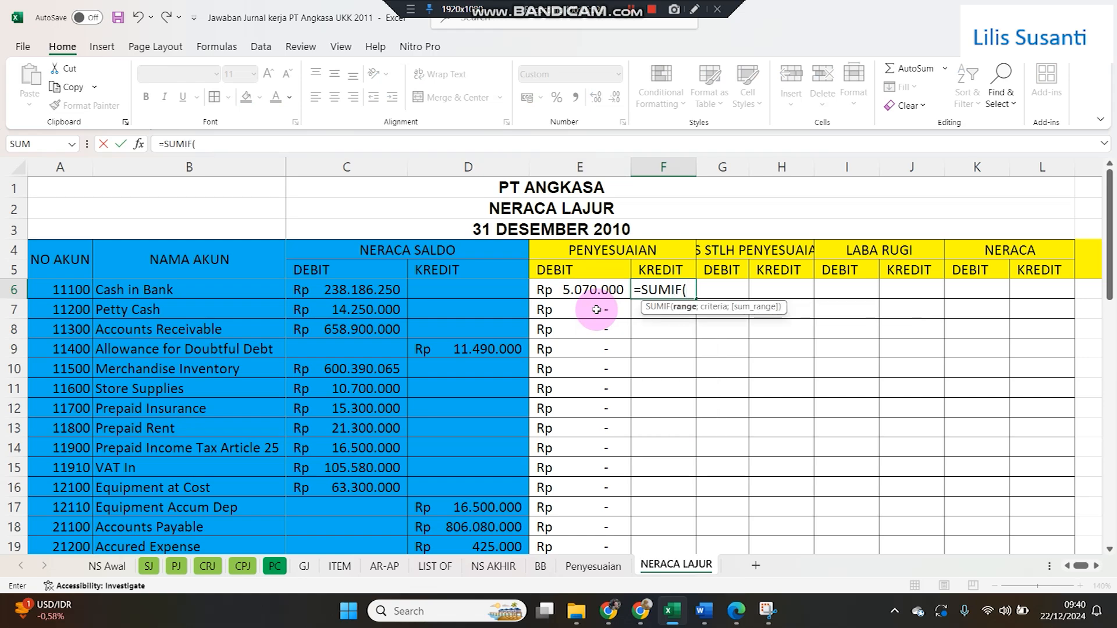
pyautogui.click(593, 566)
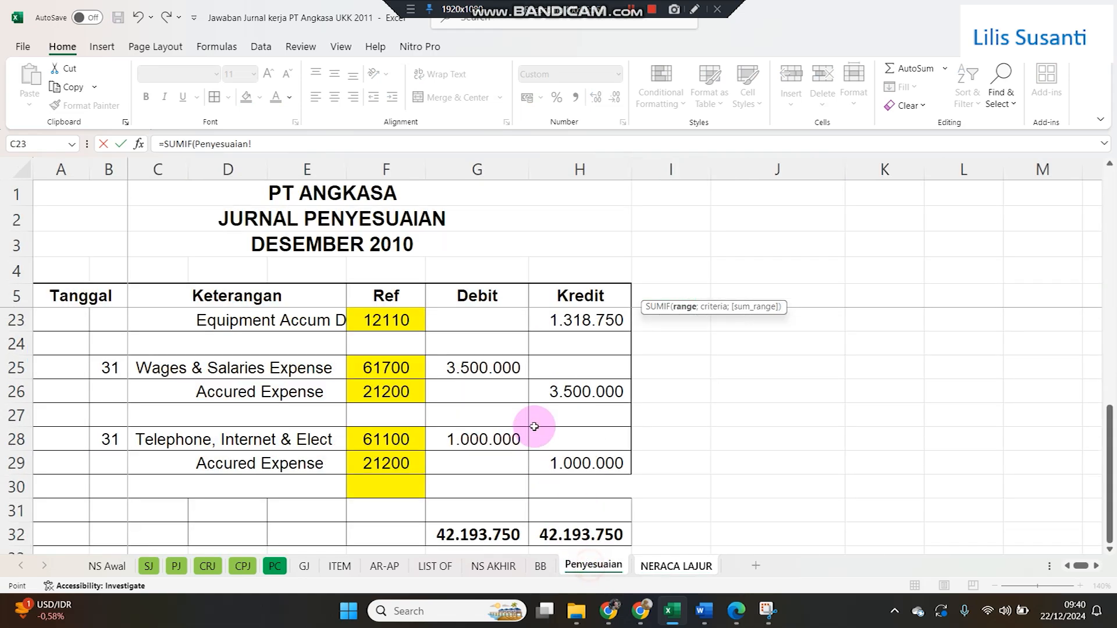
pyautogui.scroll(6, 380, 337)
pyautogui.click(386, 311)
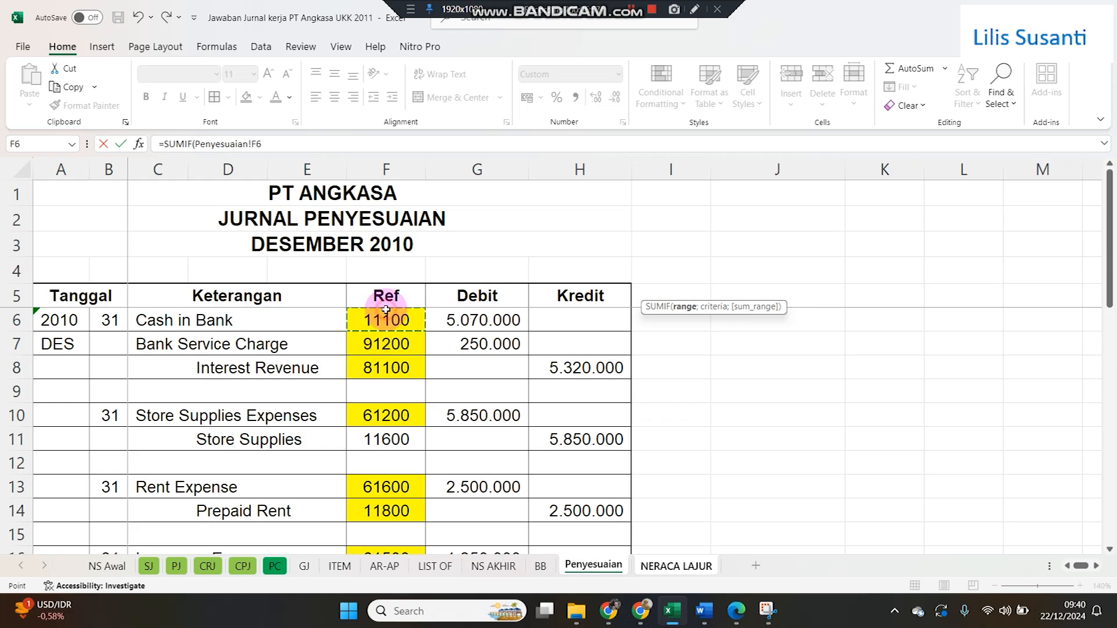
pyautogui.moveTo(385, 311); pyautogui.dragTo(544, 490)
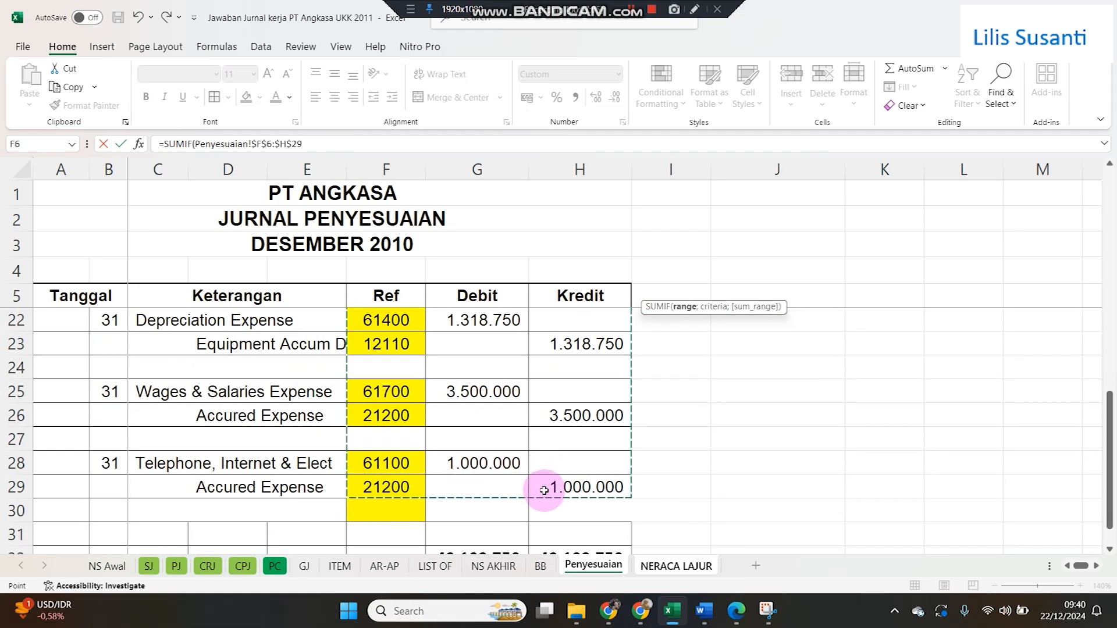
pyautogui.write(';')
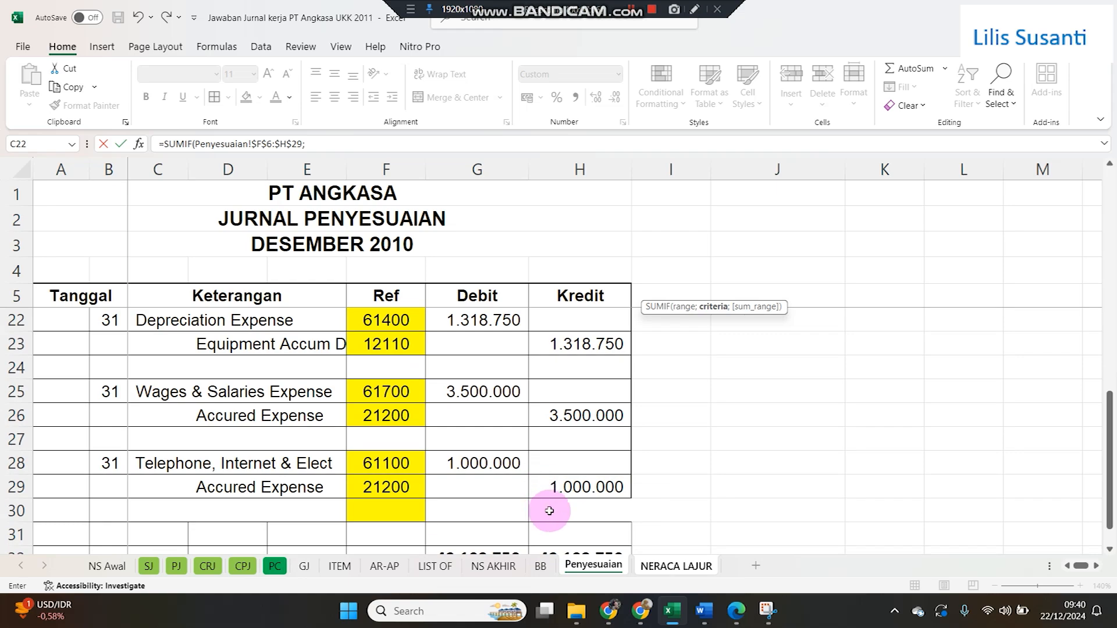
# - Complete the F6 SUMIF with account number A6 as the criteria and Penyesuaian!$H$6:$H$30 as the sum range
pyautogui.click(649, 563)
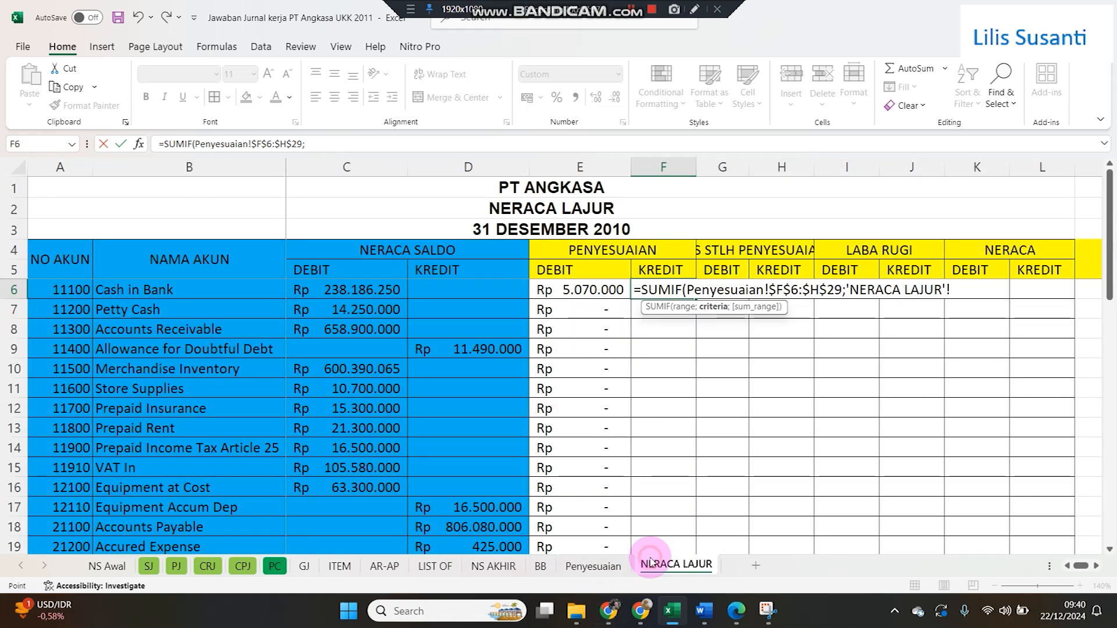
pyautogui.click(61, 289)
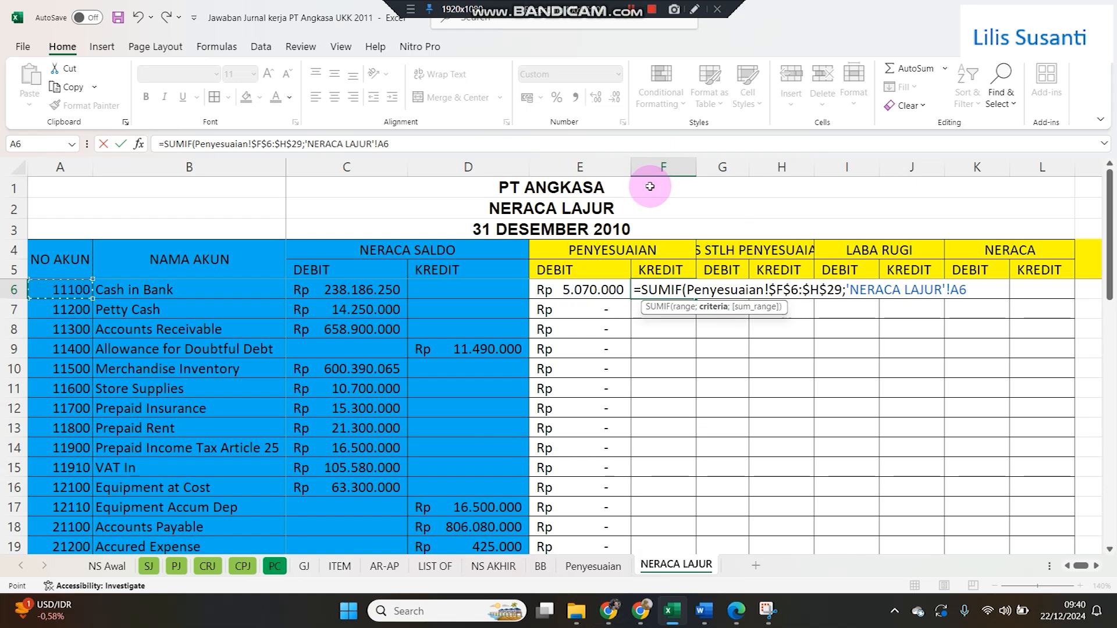
pyautogui.click(41, 295)
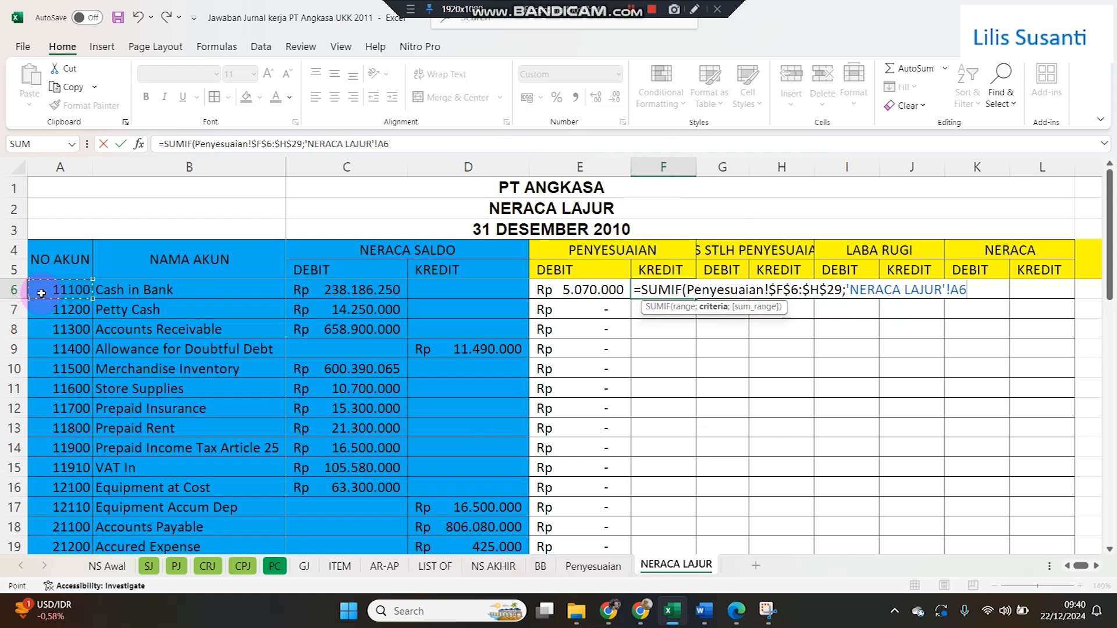
pyautogui.write("'!A6;")
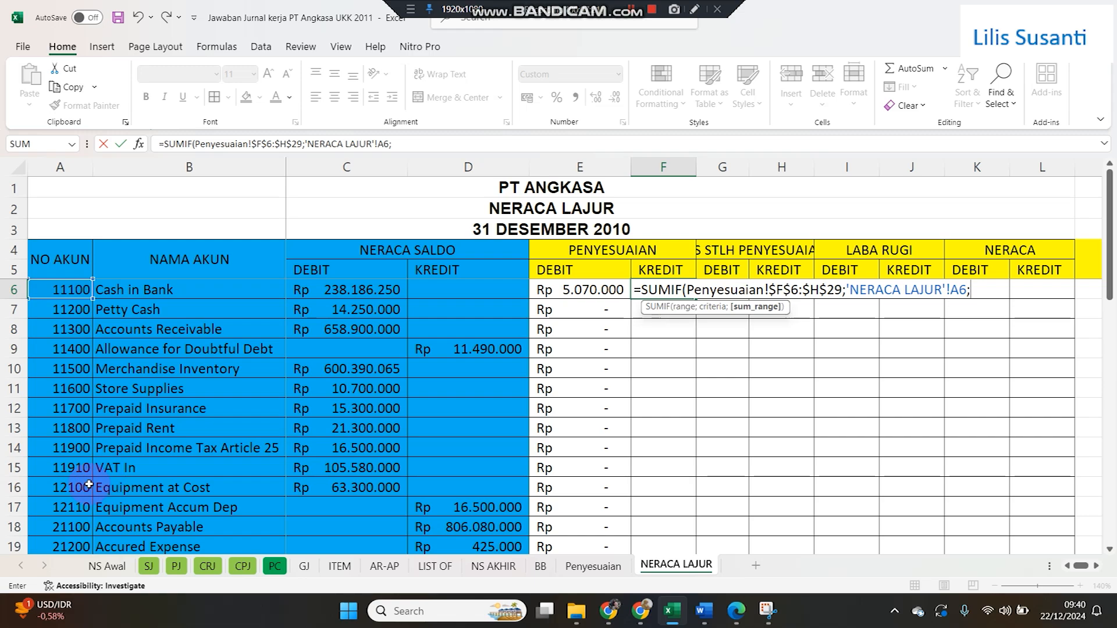
pyautogui.click(596, 566)
pyautogui.scroll(5, 540, 364)
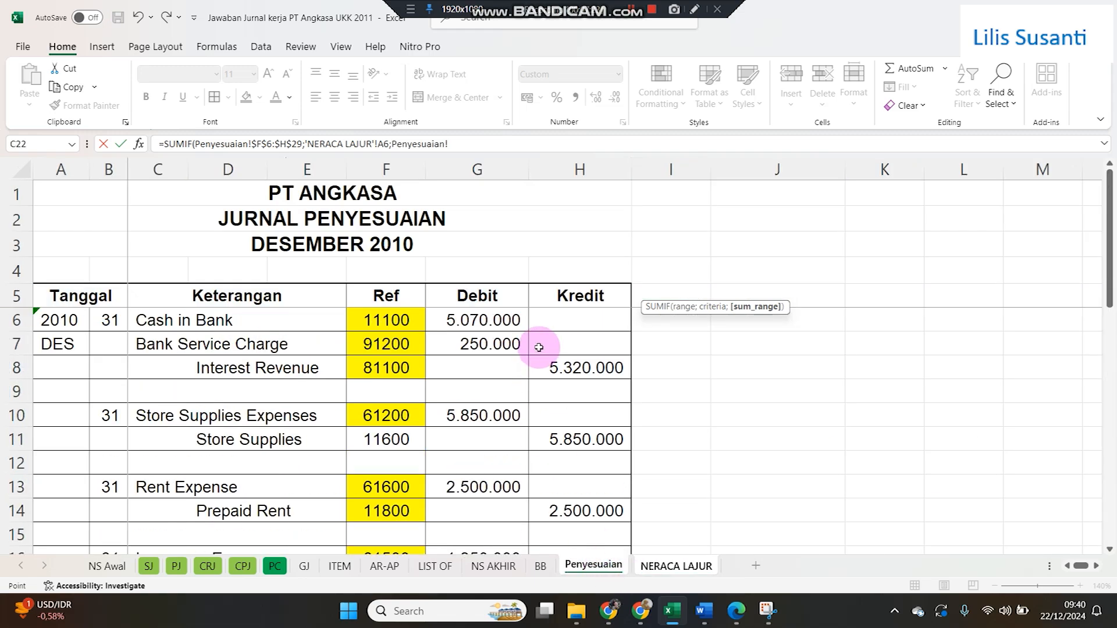
pyautogui.click(549, 312)
pyautogui.moveTo(549, 333); pyautogui.dragTo(585, 473)
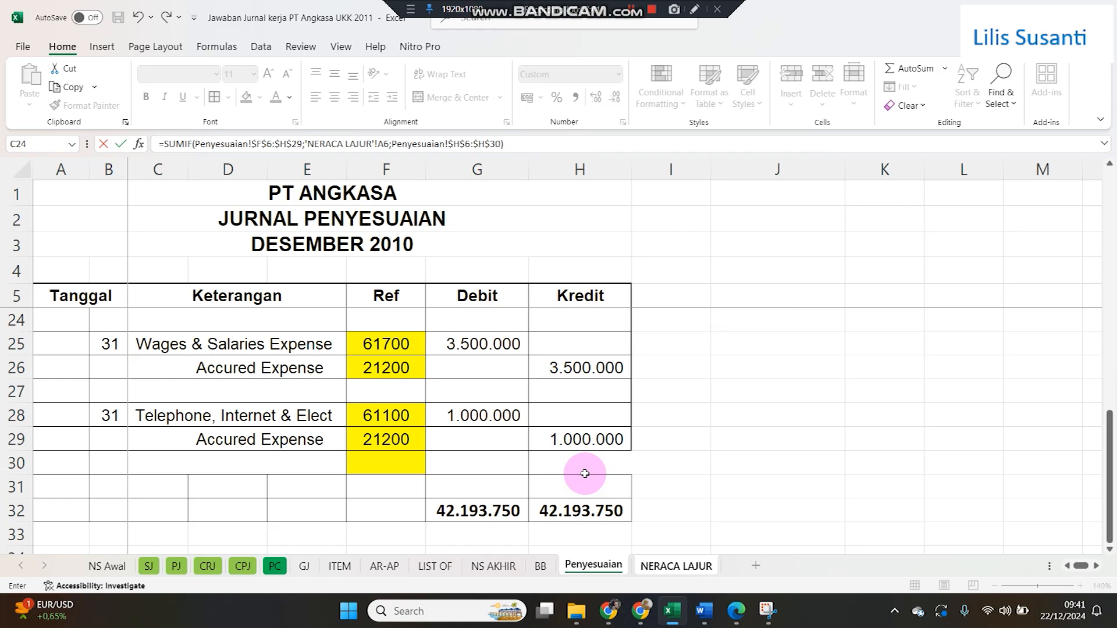
pyautogui.press('Return')
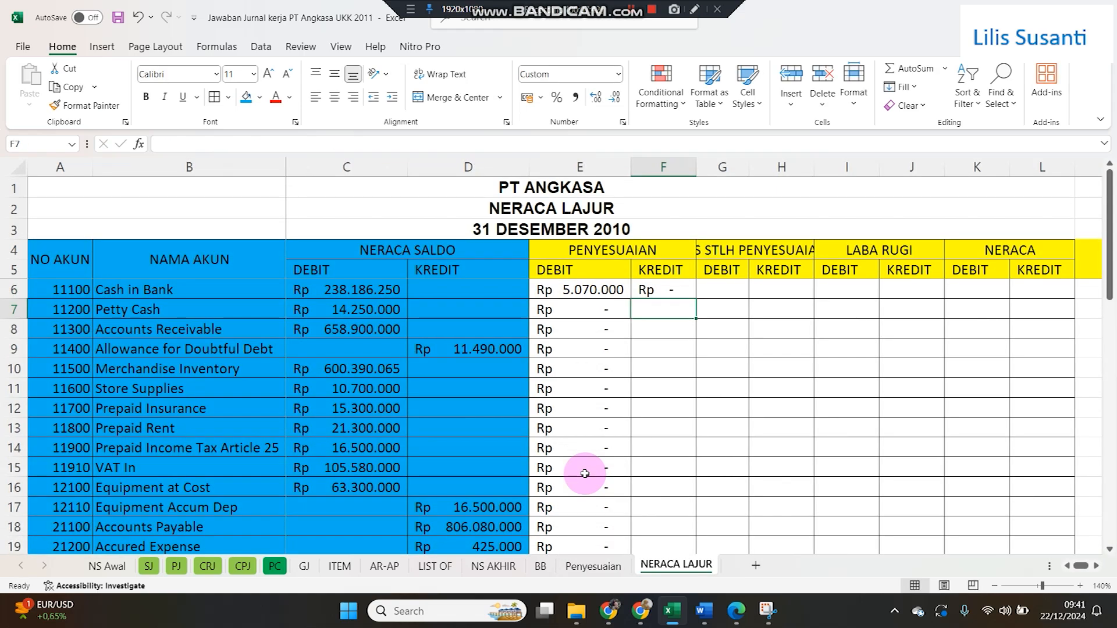
# - Fill the F6 SUMIF formula down the adjustment KREDIT column and autofit the width of column F
pyautogui.click(685, 291)
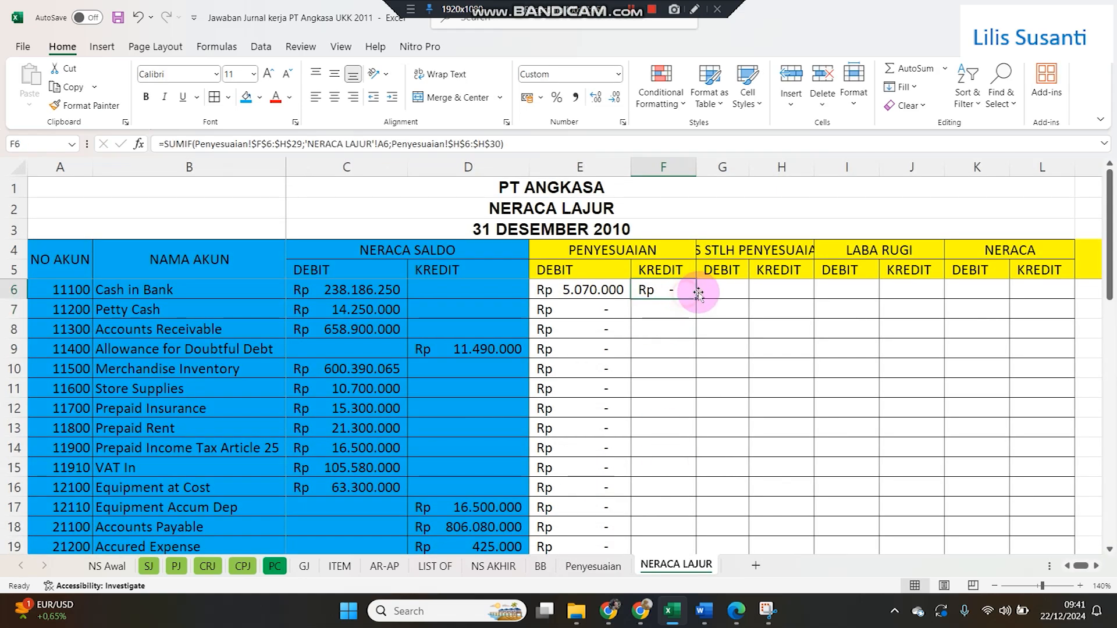
pyautogui.doubleClick(695, 301)
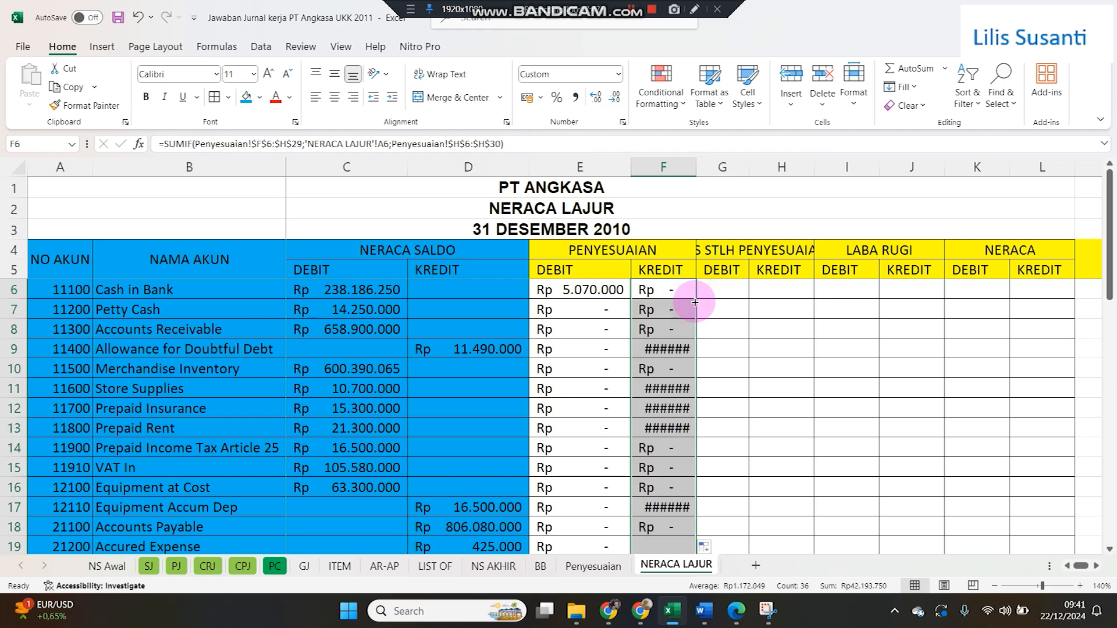
pyautogui.doubleClick(697, 167)
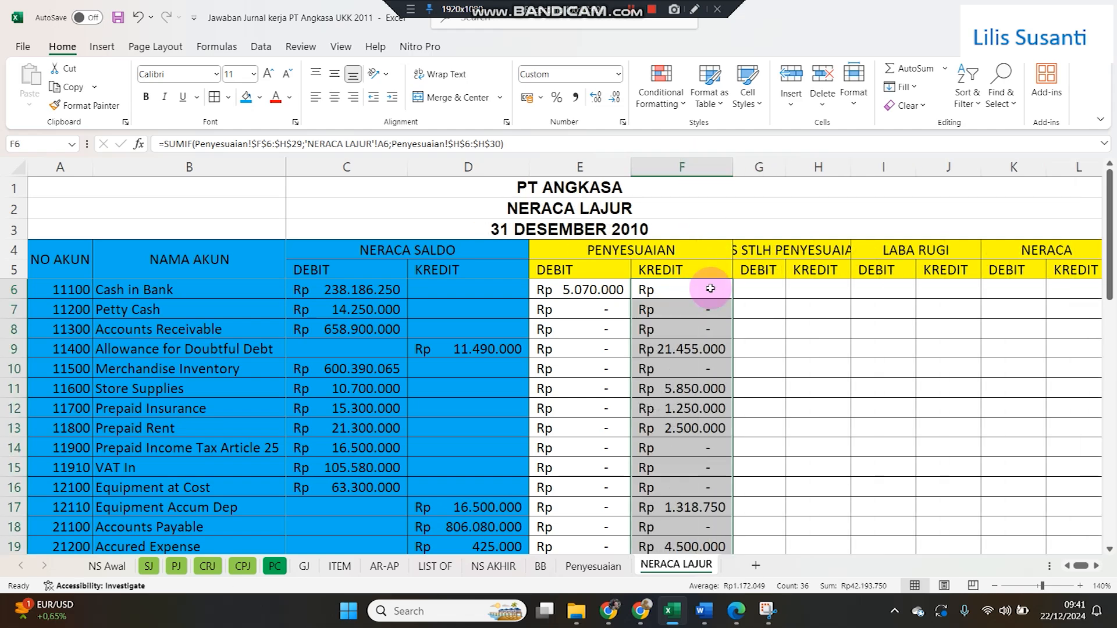
# - Replace the SUMIF in F9 with a direct link to the Allowance for Doubtful Debt credit in Penyesuaian!H20
pyautogui.click(690, 354)
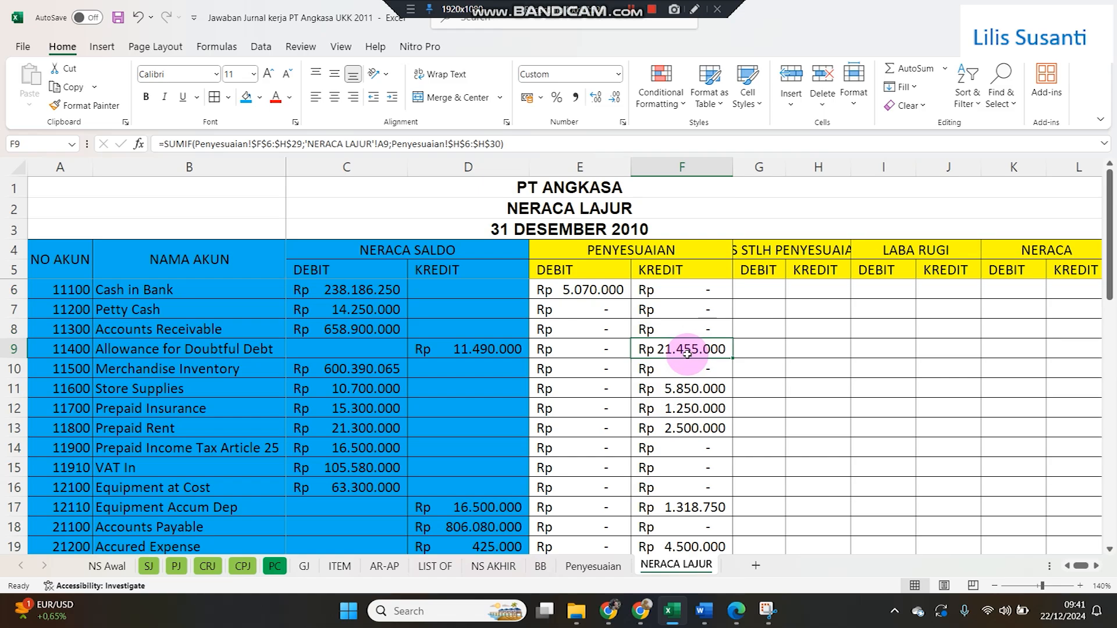
pyautogui.write('=')
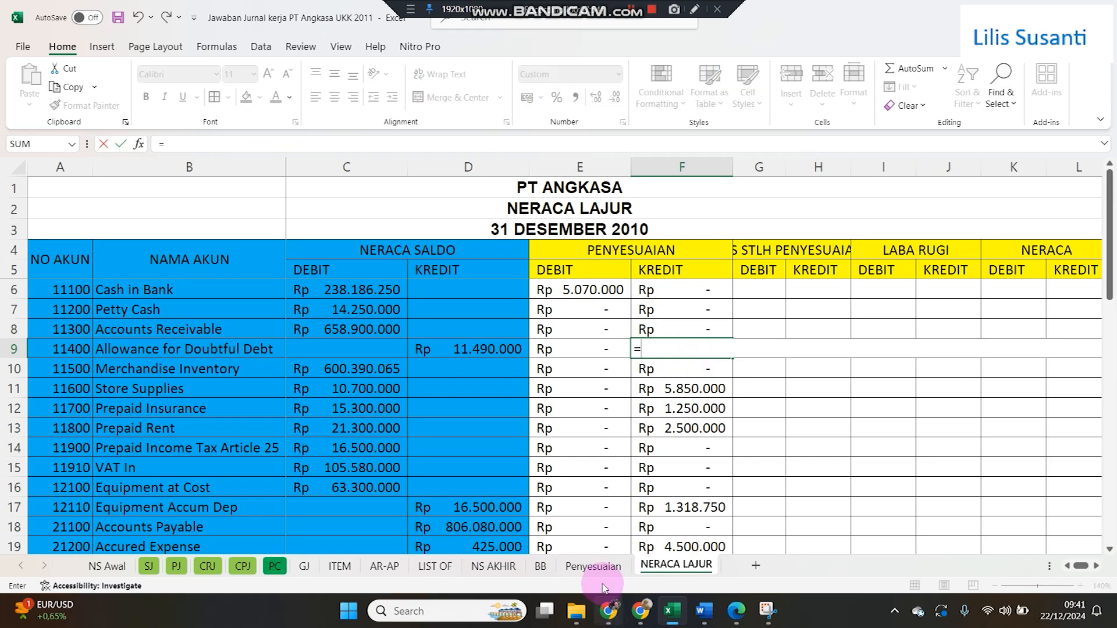
pyautogui.click(594, 565)
pyautogui.scroll(6, 560, 409)
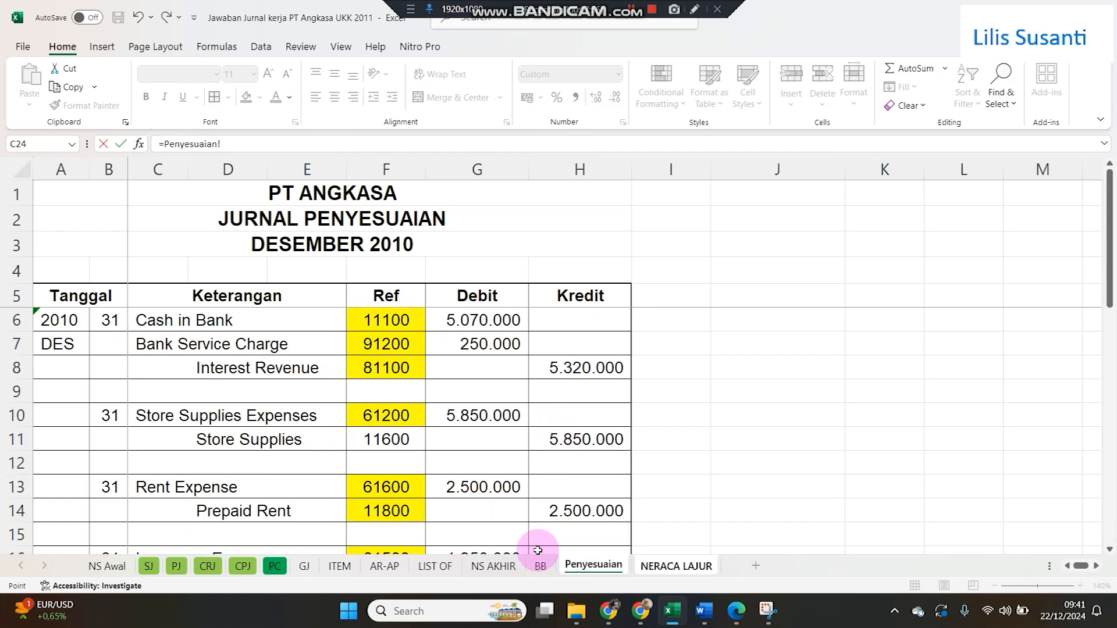
pyautogui.scroll(-2, 544, 451)
pyautogui.click(542, 510)
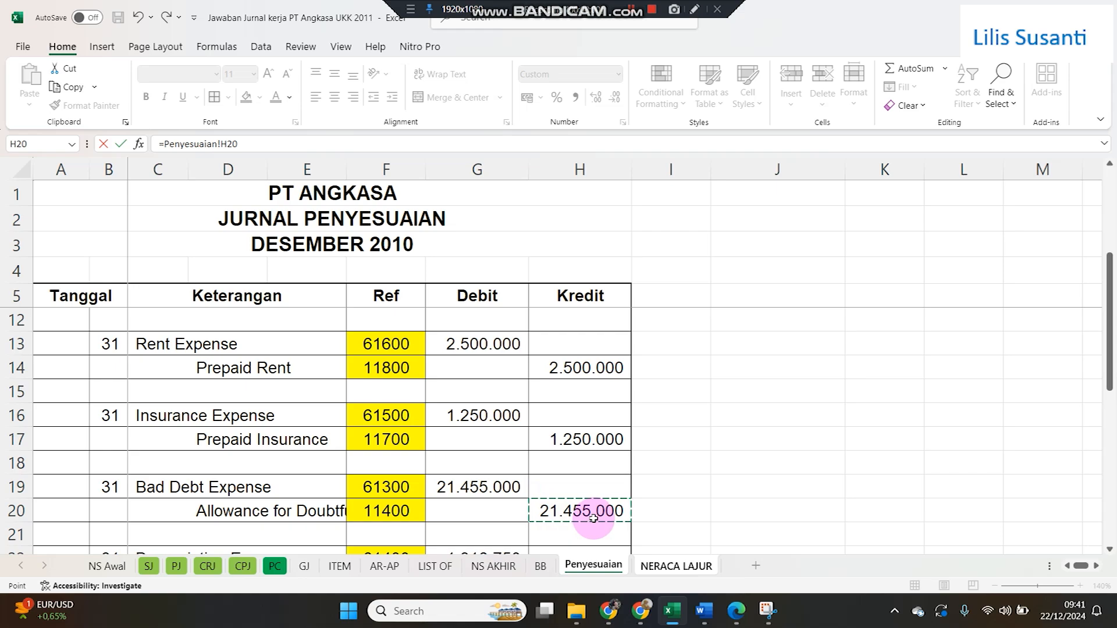
pyautogui.press('Return')
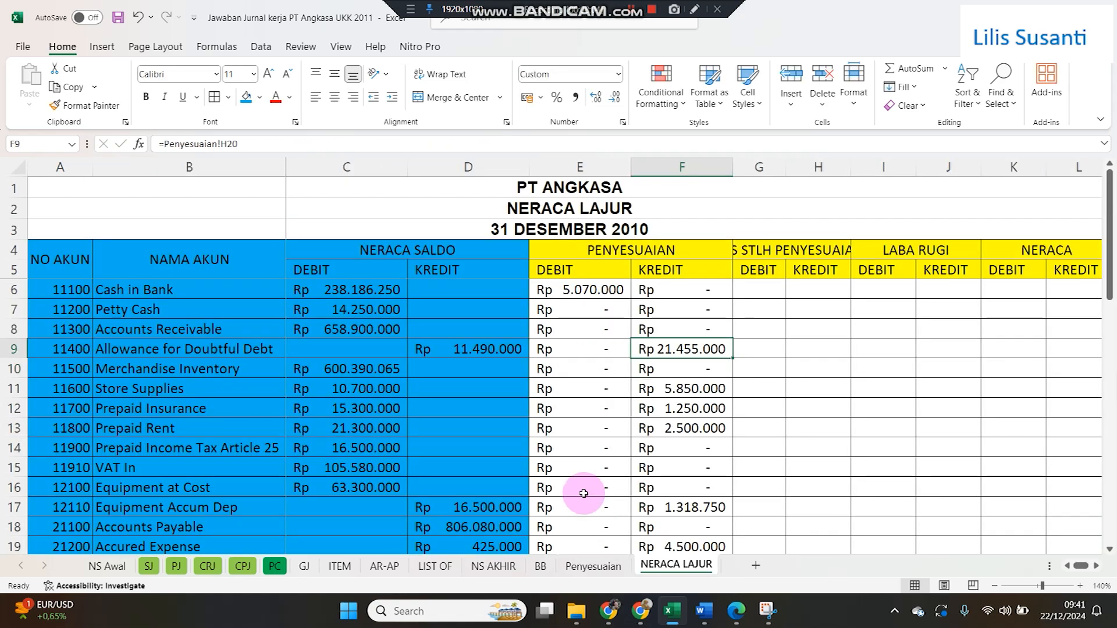
# - Clear the direct link in F9 and restore its SUMIF by filling the formula down from F8
pyautogui.click(701, 326)
pyautogui.click(718, 343)
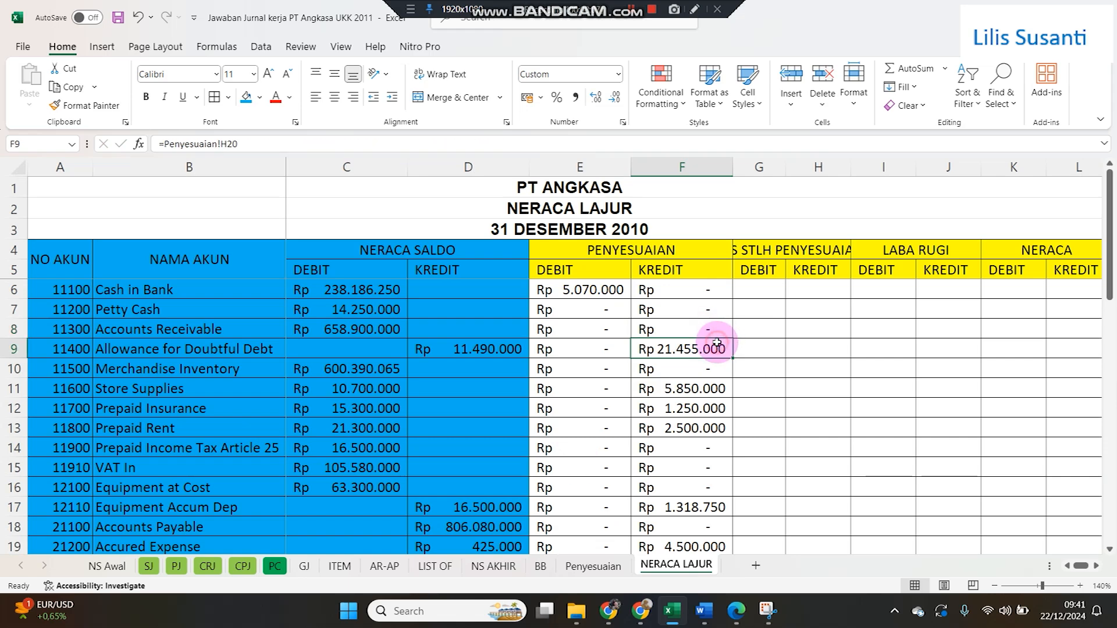
pyautogui.press('Delete')
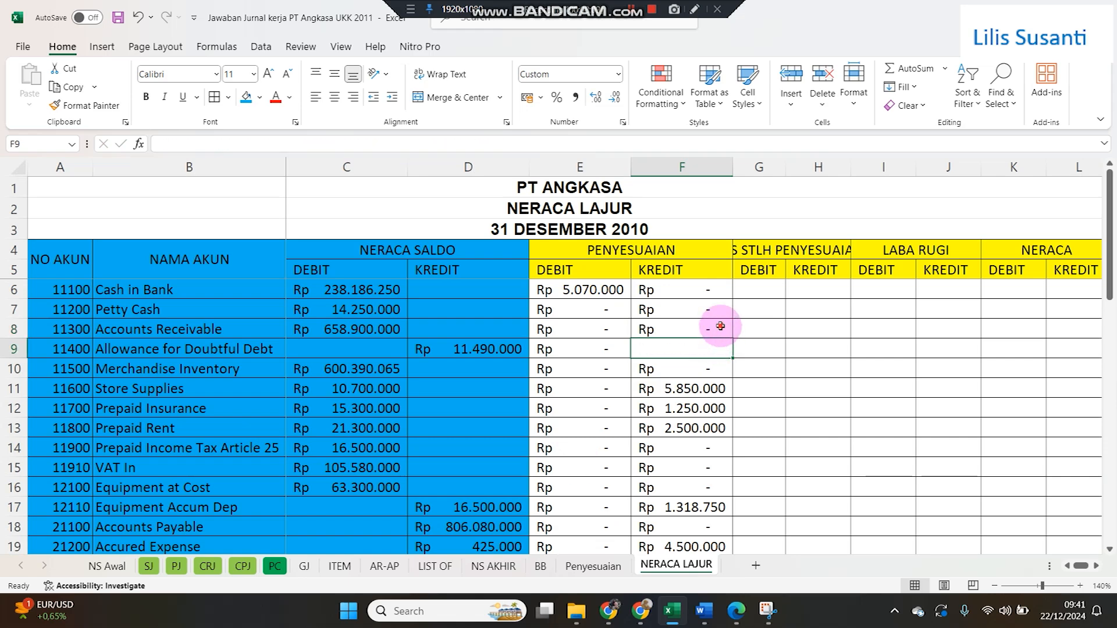
pyautogui.click(715, 325)
pyautogui.moveTo(728, 332); pyautogui.dragTo(721, 355)
pyautogui.click(689, 347)
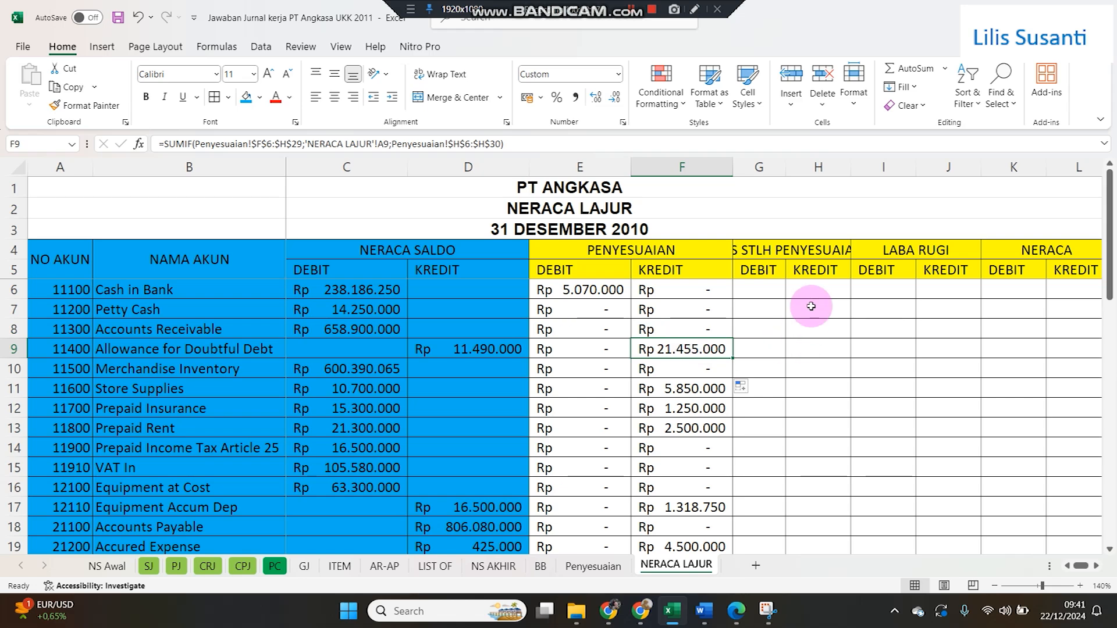
# - Enter =C6+E6-F6 in G6 as the adjusted trial balance debit for Cash in Bank
pyautogui.click(784, 162)
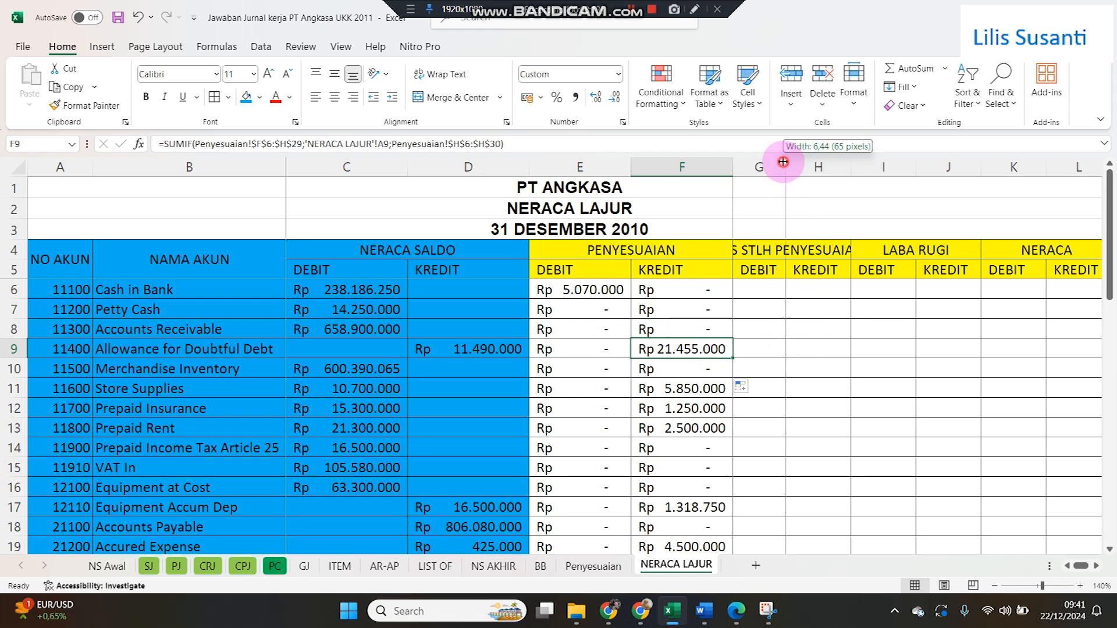
pyautogui.click(760, 286)
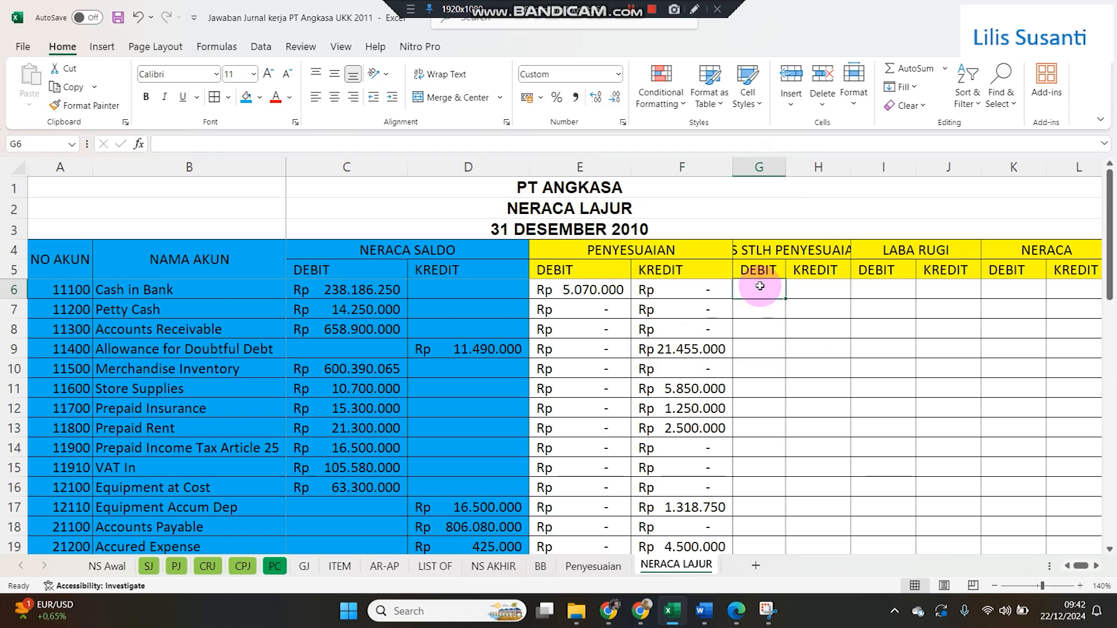
pyautogui.write('=')
pyautogui.press('Left')
pyautogui.press('Left')
pyautogui.press('Left')
pyautogui.press('Left')
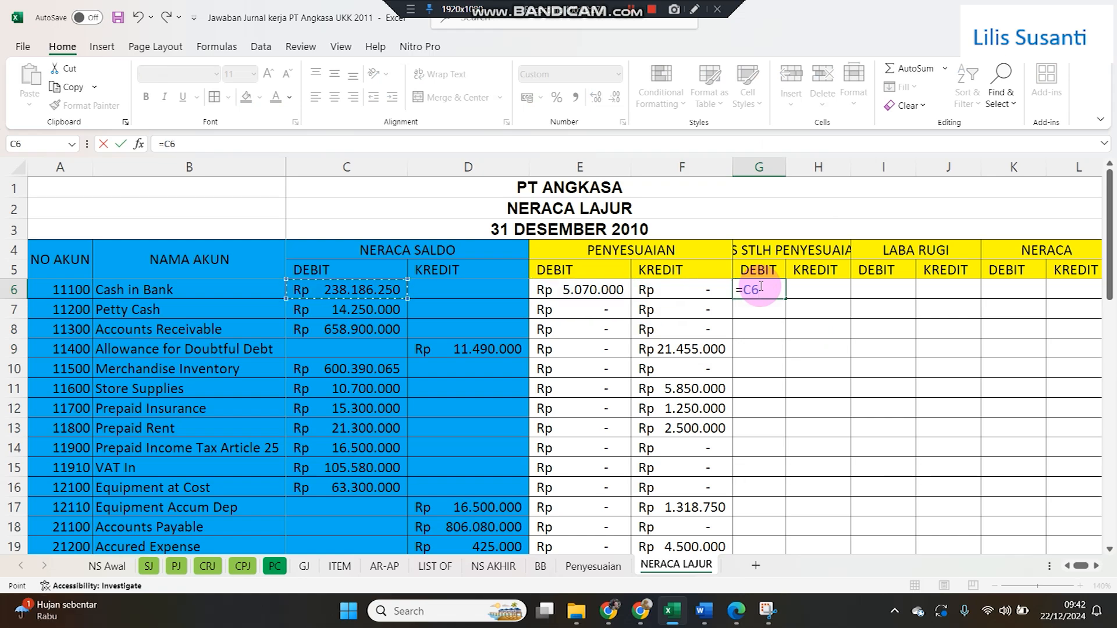
pyautogui.write('+')
pyautogui.press('Left')
pyautogui.press('Left')
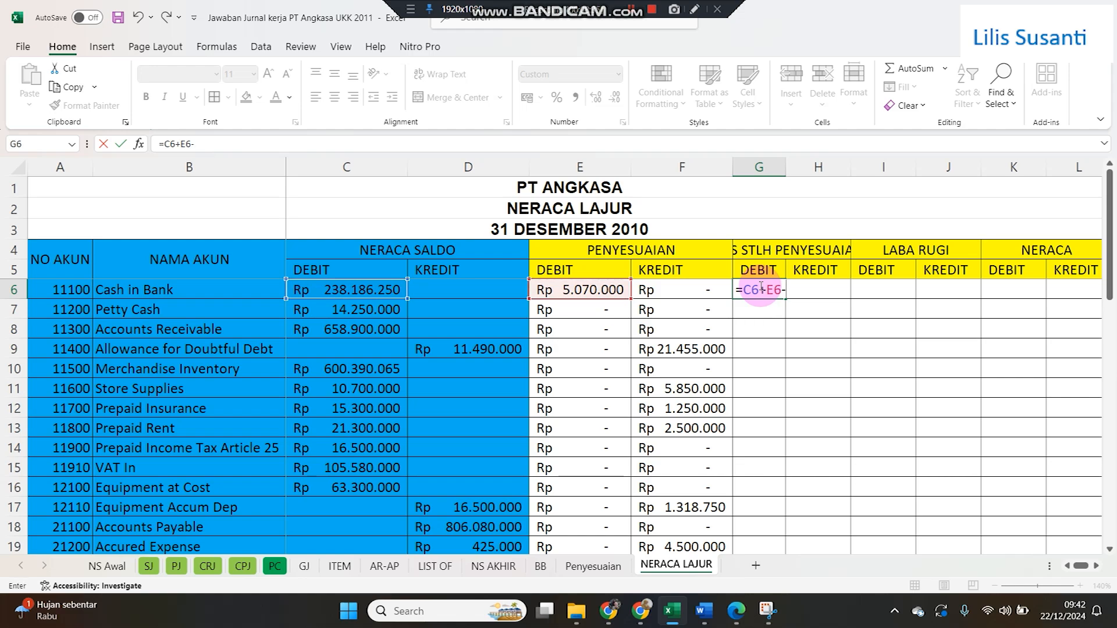
pyautogui.press('Return')
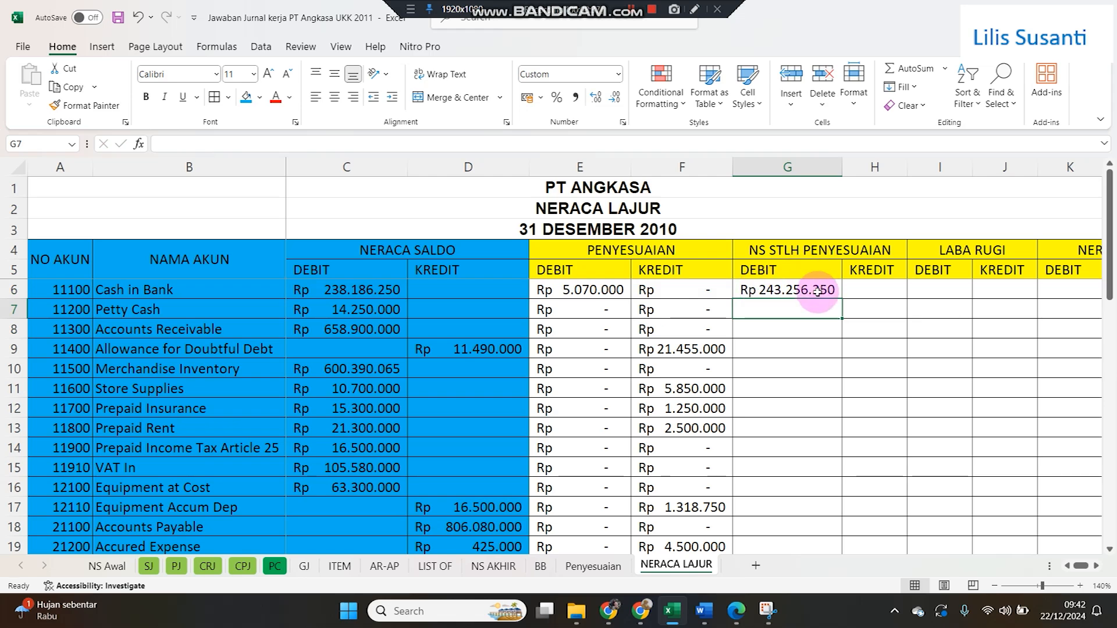
# - Fill the G6 formula down to G10 and clear G9 for Allowance for Doubtful Debt
pyautogui.click(770, 288)
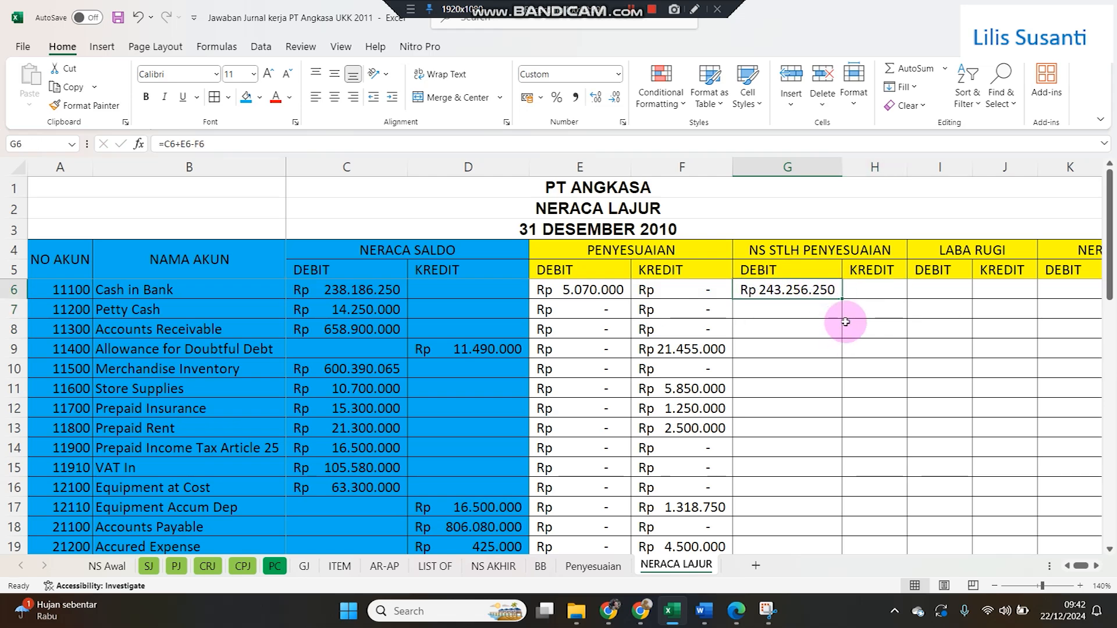
pyautogui.moveTo(845, 299); pyautogui.dragTo(846, 372)
pyautogui.click(806, 331)
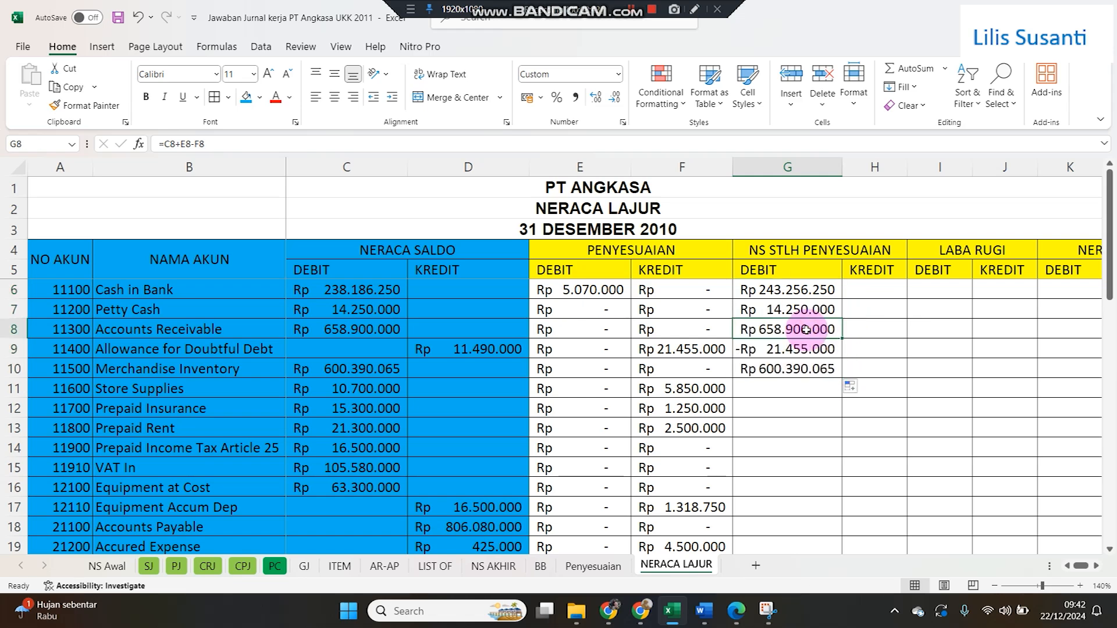
pyautogui.press('Down')
pyautogui.press('Delete')
# - Enter =D9+F9 in H9 as the adjusted trial balance credit for Allowance for Doubtful Debt
pyautogui.press('Right')
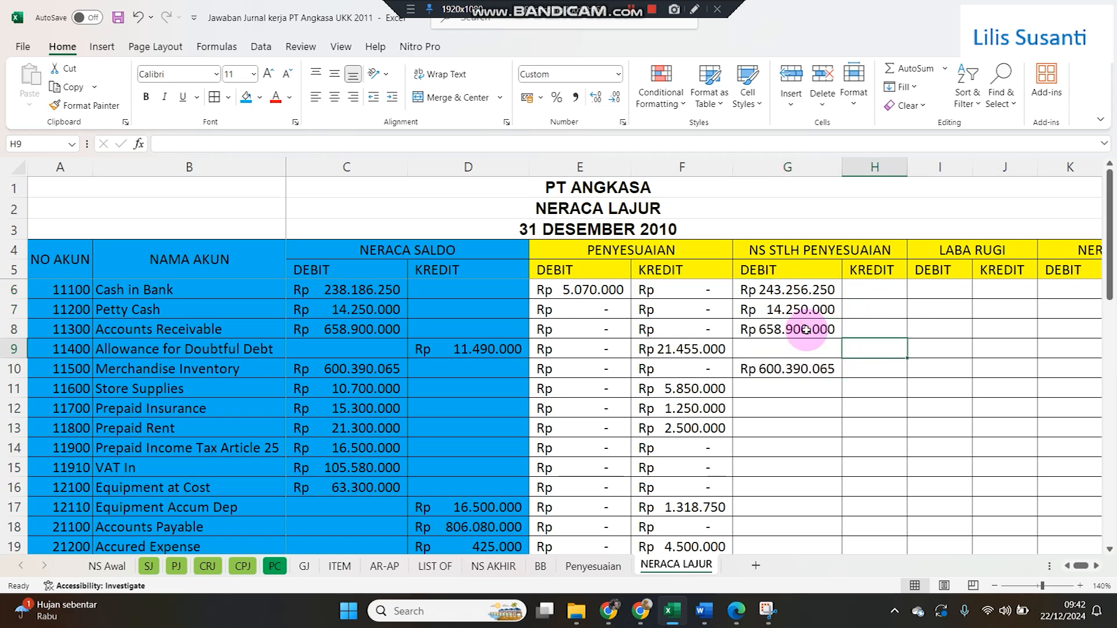
pyautogui.write('=')
pyautogui.press('Left')
pyautogui.press('Left')
pyautogui.press('Left')
pyautogui.press('Left')
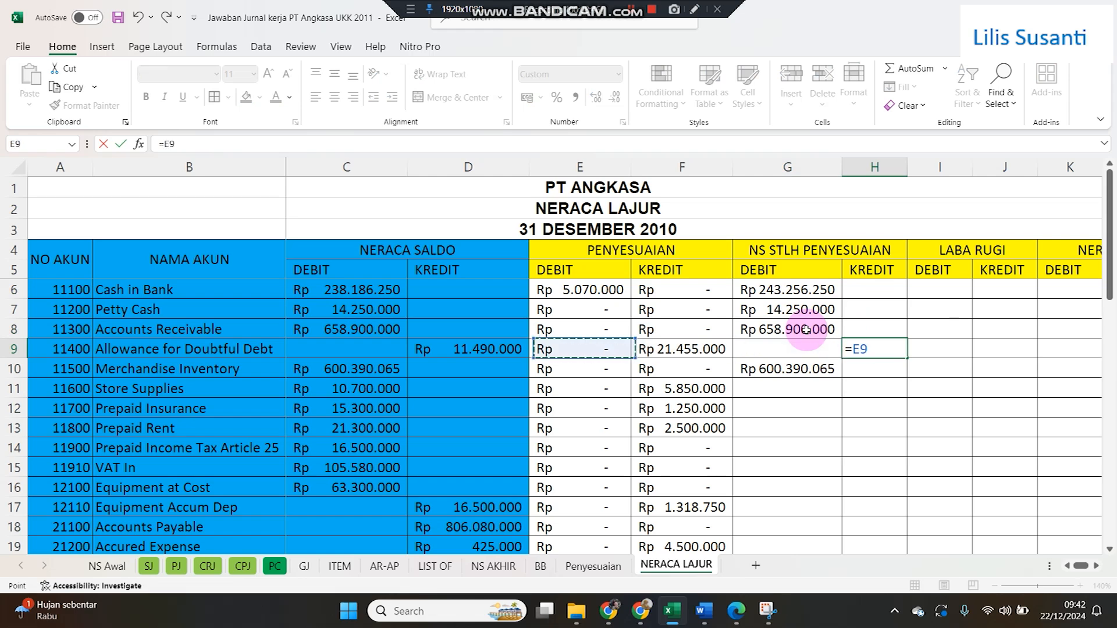
pyautogui.write('+')
pyautogui.press('Left')
pyautogui.press('Left')
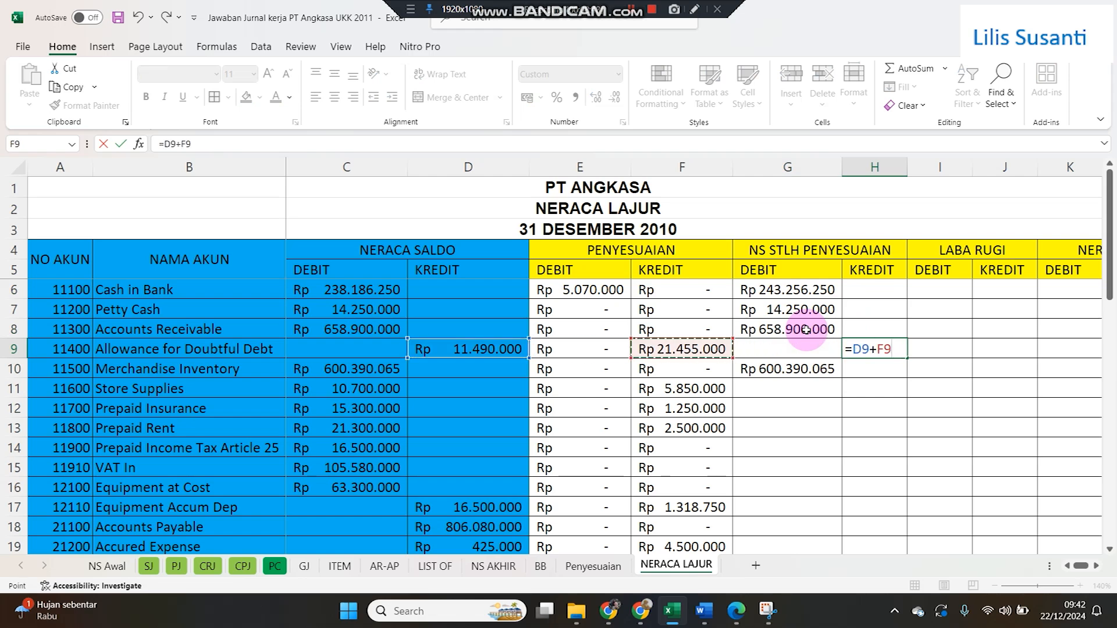
pyautogui.press('Return')
# - Fill the G10 adjusted debit formula down to G16 for Equipment at Cost
pyautogui.click(800, 369)
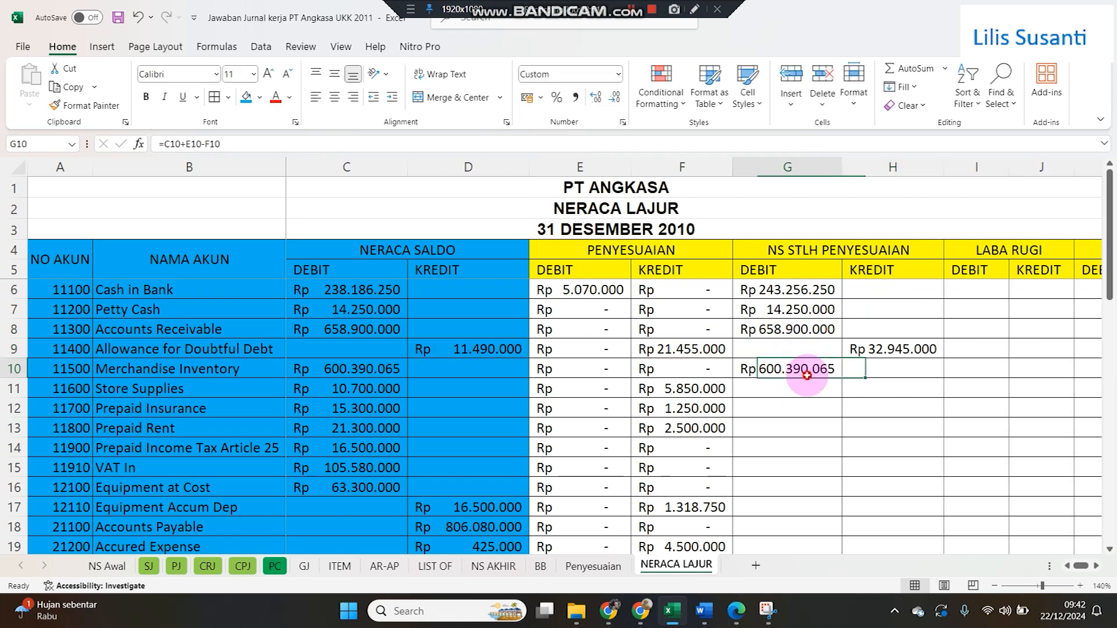
pyautogui.moveTo(841, 380); pyautogui.dragTo(841, 503)
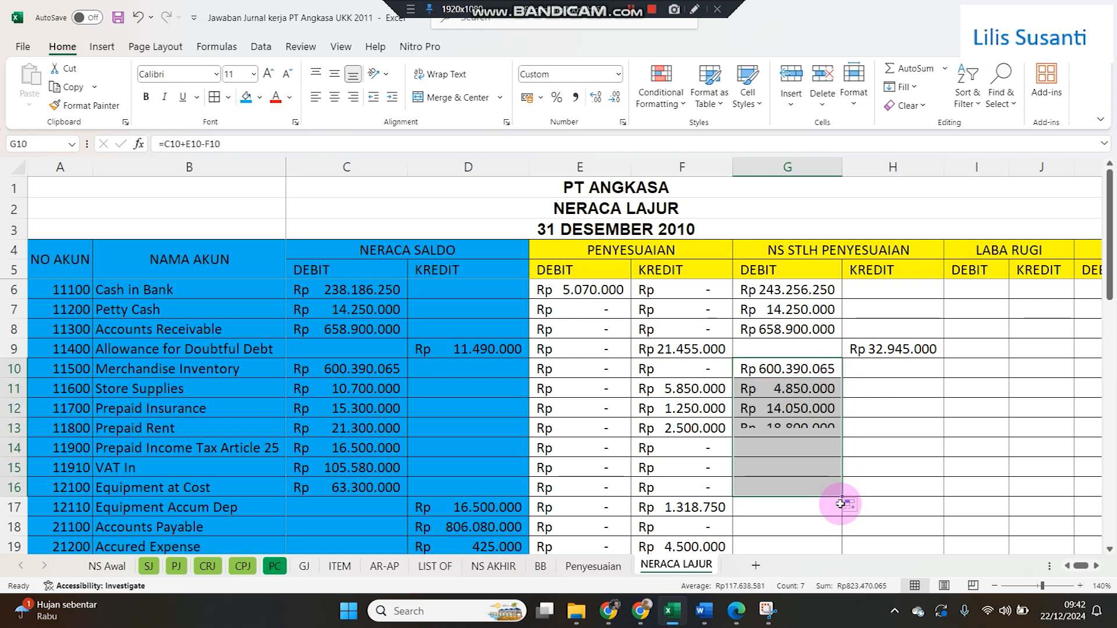
pyautogui.scroll(-2, 837, 504)
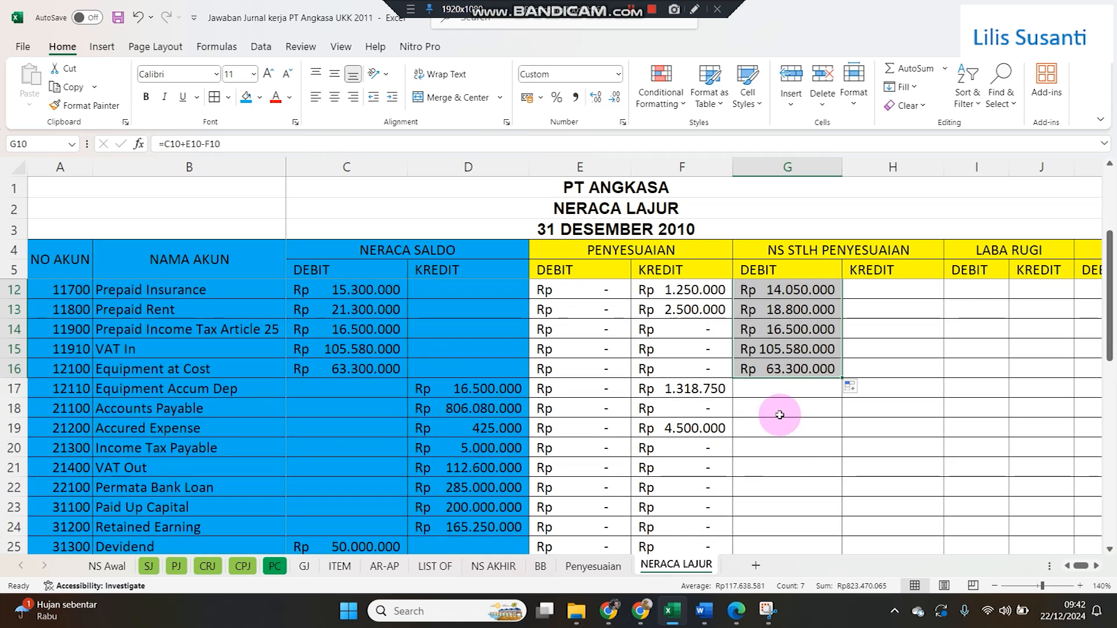
# - Enter =D17+F17 in H17 as the adjusted trial balance credit for Equipment Accum Dep
pyautogui.click(886, 390)
pyautogui.write('=')
pyautogui.press('Left')
pyautogui.press('Left')
pyautogui.press('Left')
pyautogui.press('Left')
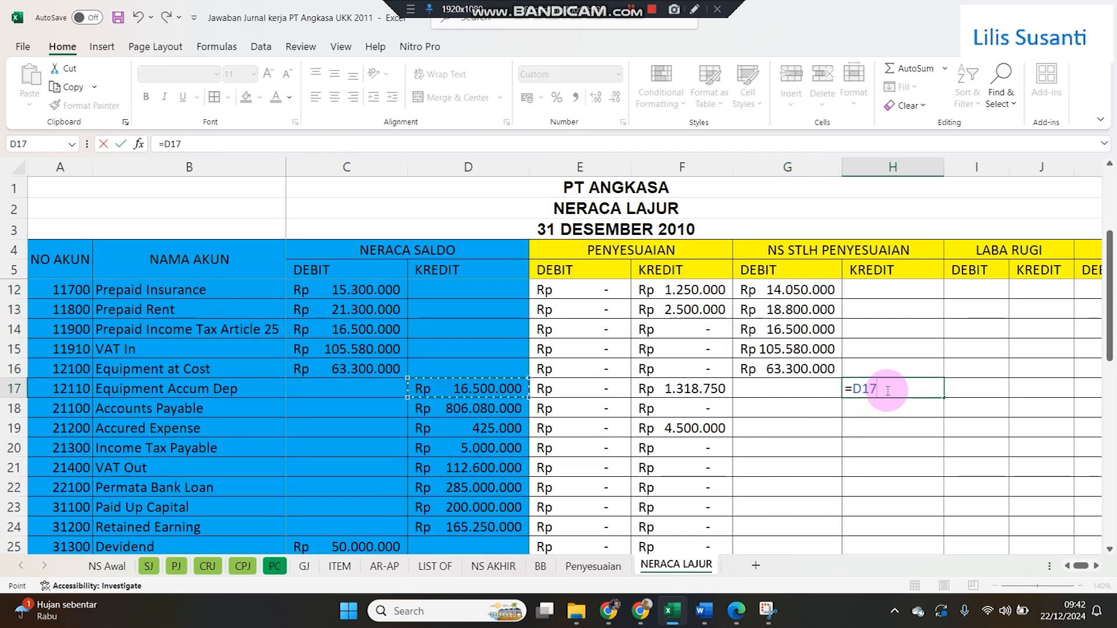
pyautogui.write('+')
pyautogui.press('Left')
pyautogui.press('Left')
pyautogui.press('Return')
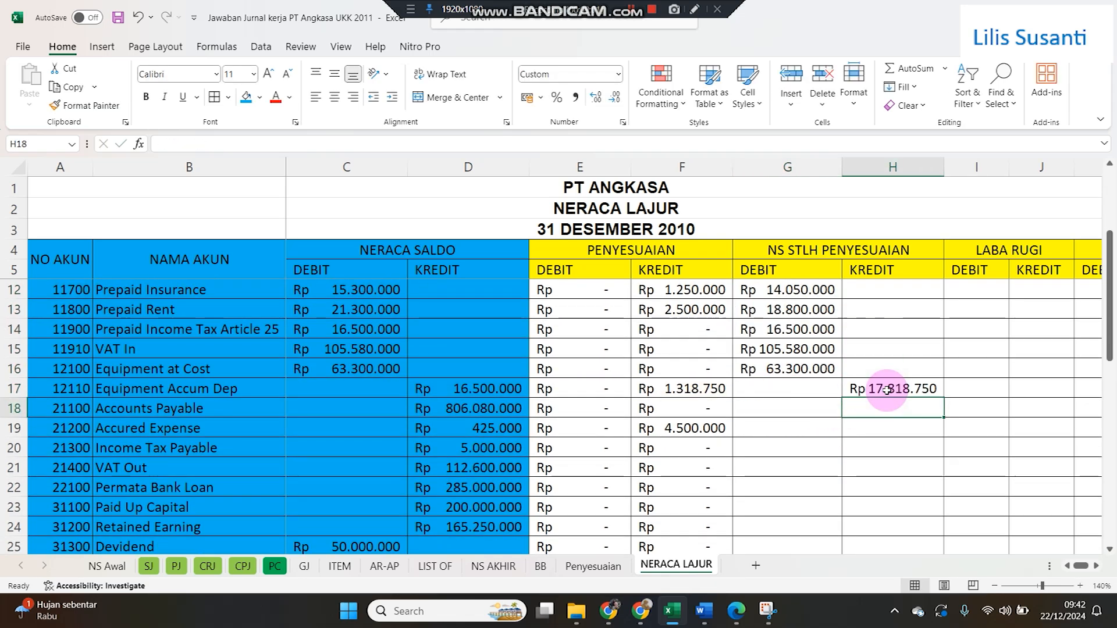
# - Fill the H17 formula down to H24 for Retained Earning and autofit the width of column H
pyautogui.click(887, 388)
pyautogui.moveTo(942, 399); pyautogui.dragTo(928, 532)
pyautogui.scroll(-2, 927, 532)
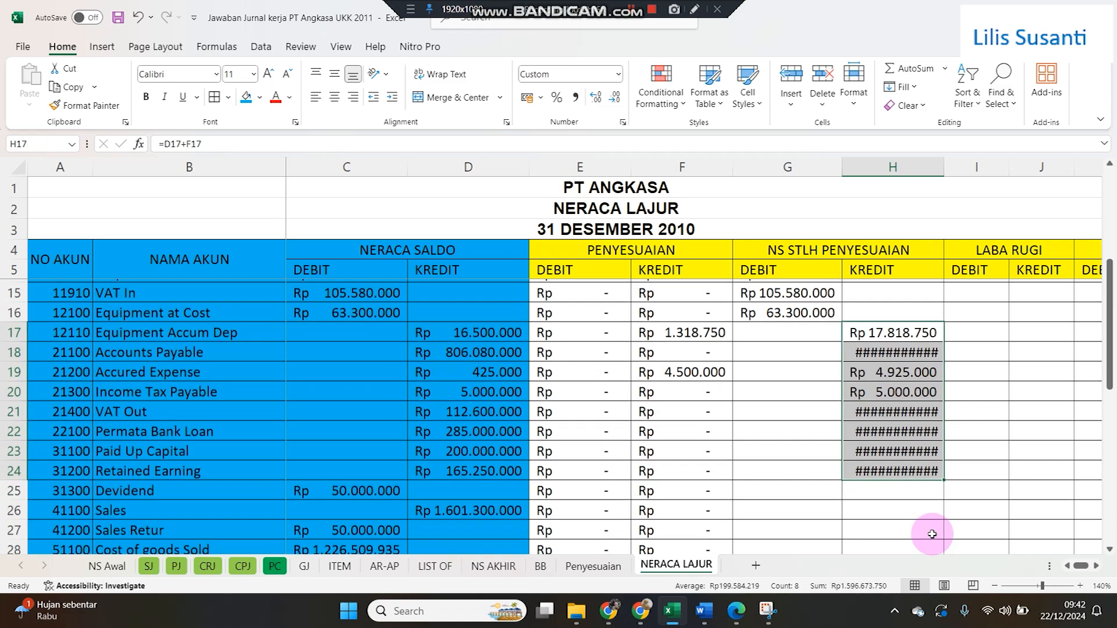
pyautogui.doubleClick(944, 168)
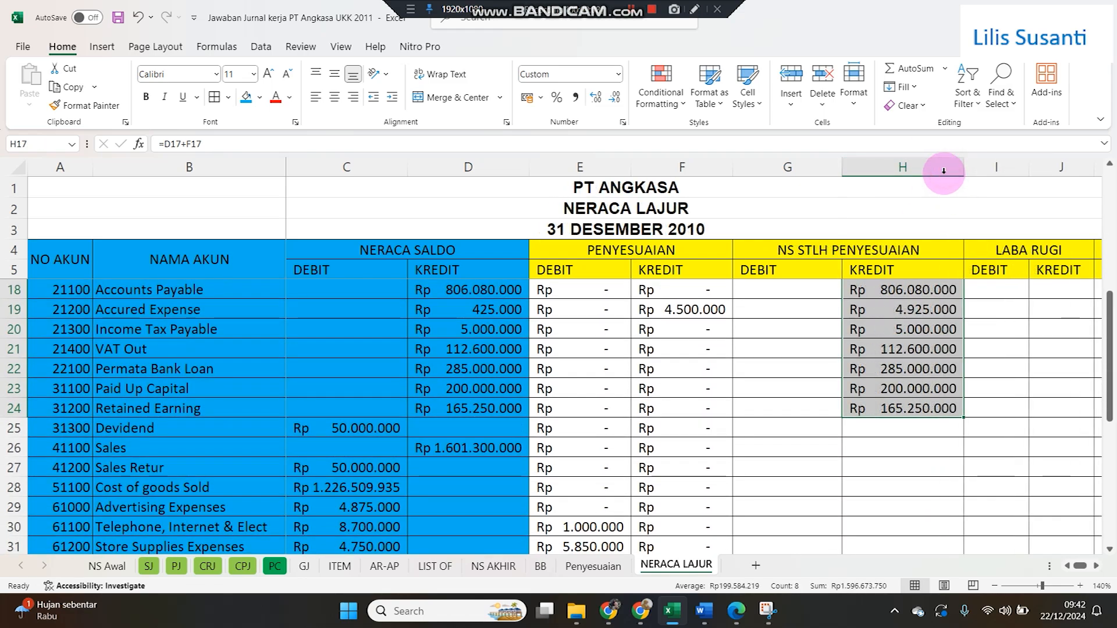
# - Enter =C25 in G25 to carry the Devidend debit into the adjusted trial balance
pyautogui.click(780, 431)
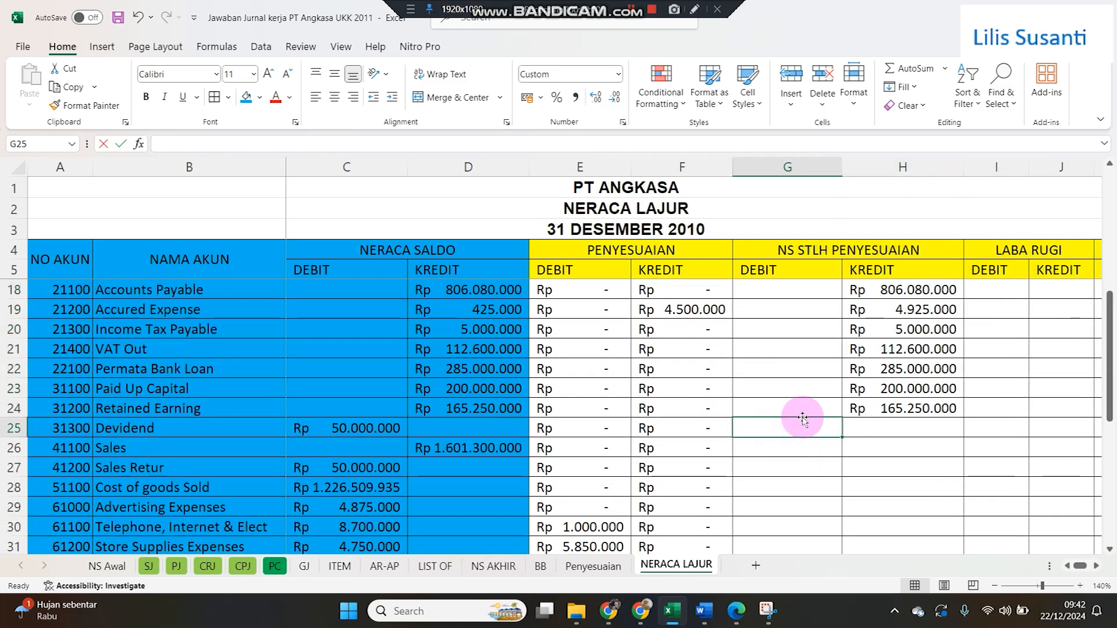
pyautogui.write('=')
pyautogui.press('Left')
pyautogui.press('Left')
pyautogui.press('Left')
pyautogui.press('Left')
pyautogui.press('Return')
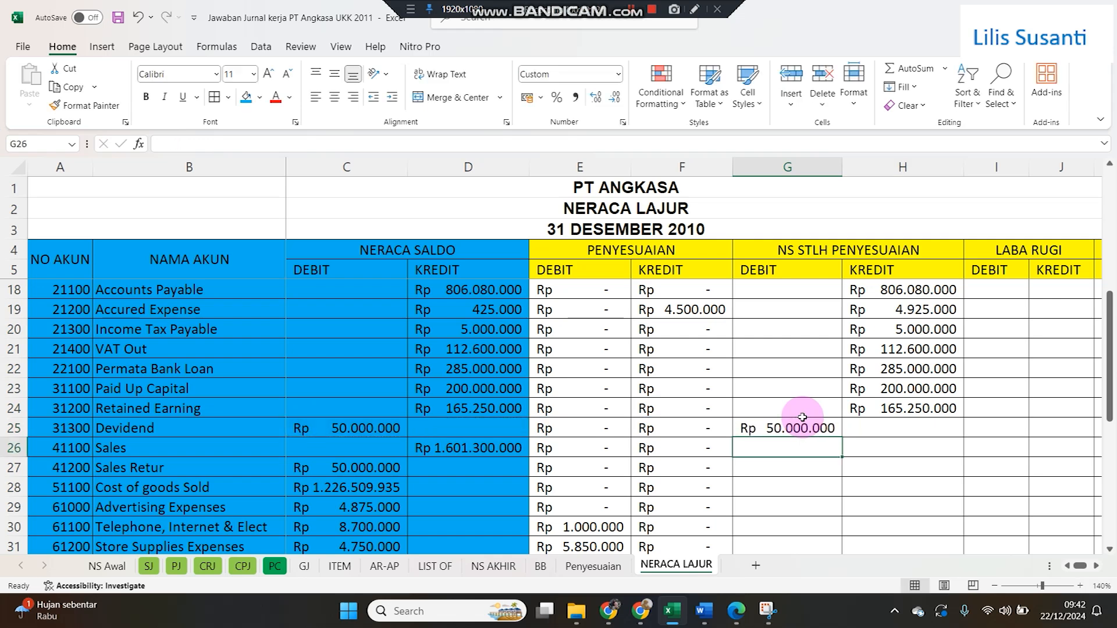
# - Enter =D26 in H26 to carry the Sales credit into the adjusted trial balance
pyautogui.press('Right')
pyautogui.write('=')
pyautogui.press('Left')
pyautogui.press('Left')
pyautogui.press('Left')
pyautogui.press('Left')
pyautogui.press('Return')
pyautogui.press('Left')
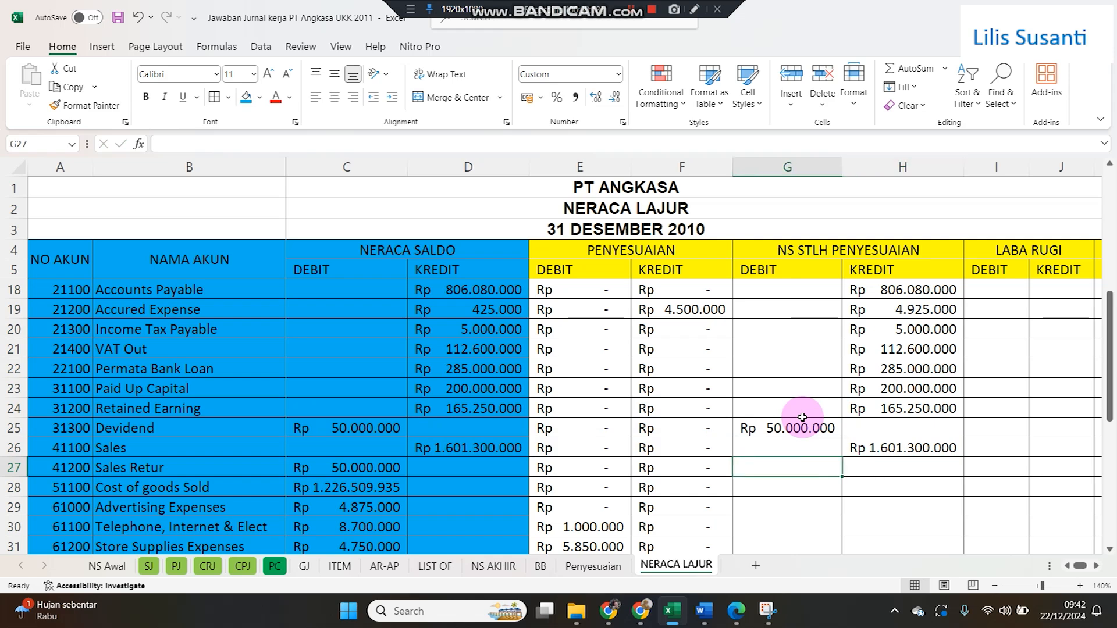
# - Fill the G25 formula down to G29 for Advertising Expenses and autofit the width of column G
pyautogui.click(802, 426)
pyautogui.moveTo(842, 437); pyautogui.dragTo(834, 508)
pyautogui.click(803, 525)
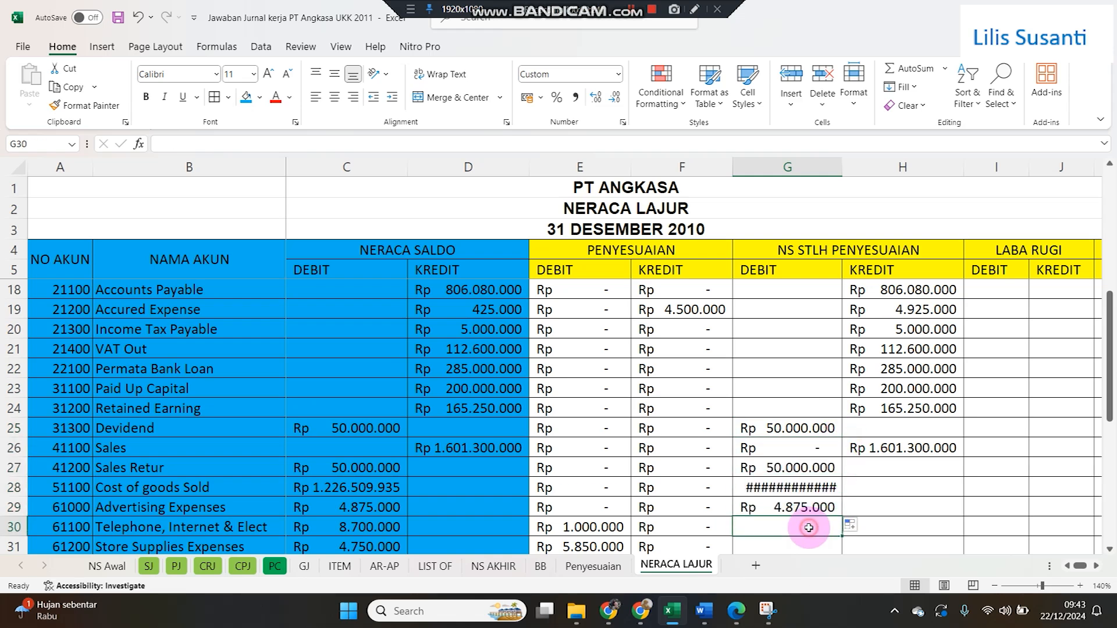
pyautogui.doubleClick(841, 167)
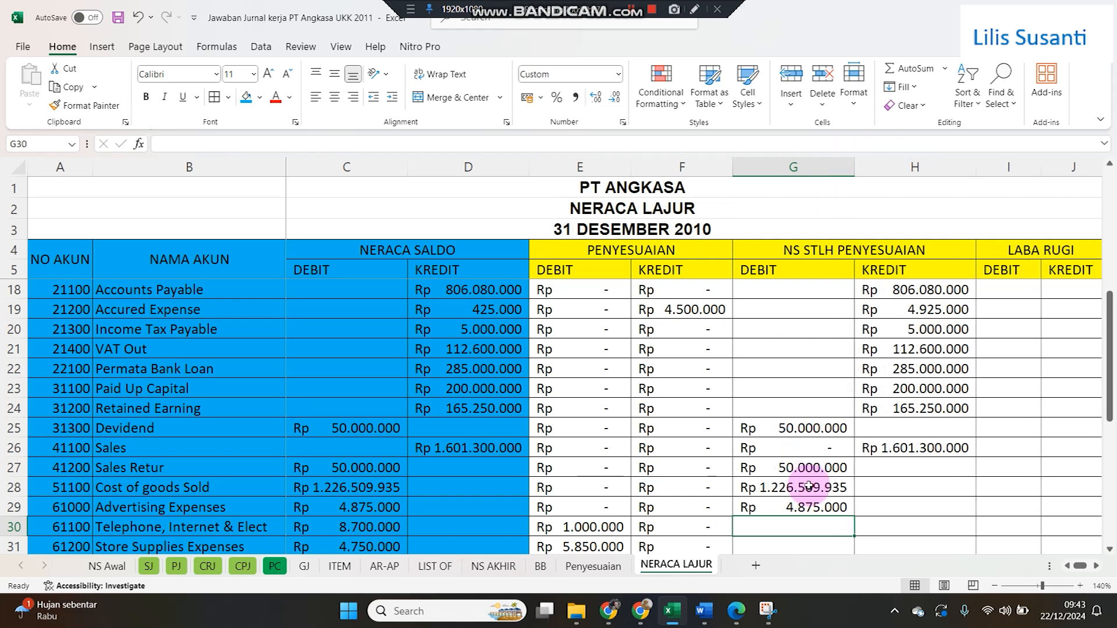
# - Enter =C30+E30 in G30 for Telephone, Internet & Elect and fill it down to G37 for Other Operating Expense
pyautogui.write('=')
pyautogui.press('Left')
pyautogui.press('Left')
pyautogui.press('Left')
pyautogui.press('Left')
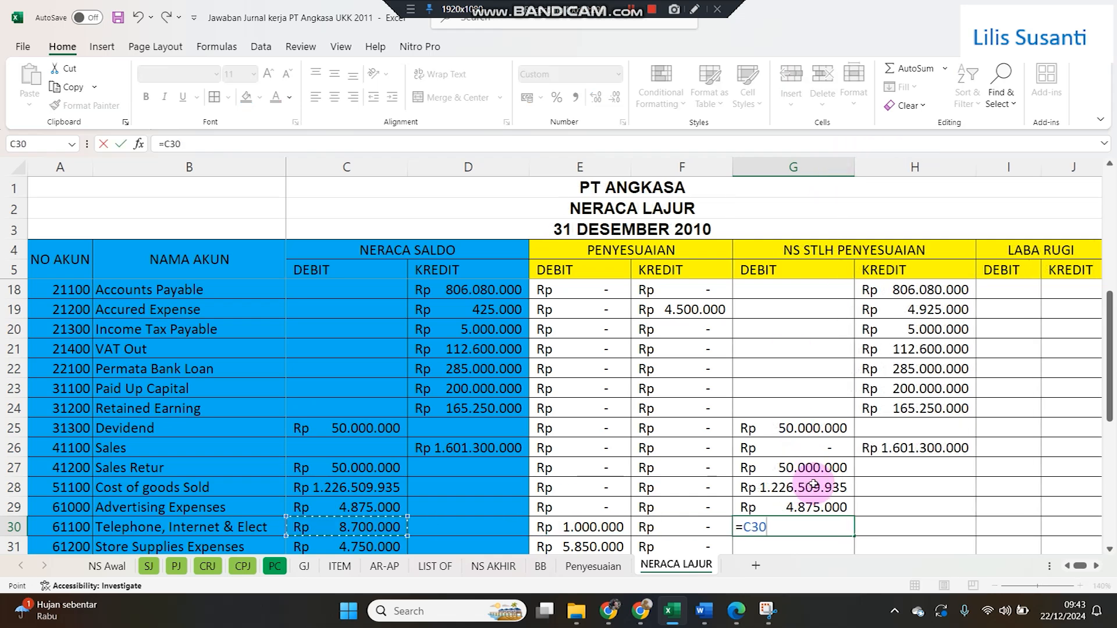
pyautogui.write('+')
pyautogui.press('Left')
pyautogui.press('Left')
pyautogui.press('Return')
pyautogui.click(826, 505)
pyautogui.moveTo(854, 515); pyautogui.dragTo(826, 434)
# - Enter =D38+F38 in H38 as the adjusted trial balance credit for Interest Revenue
pyautogui.click(909, 447)
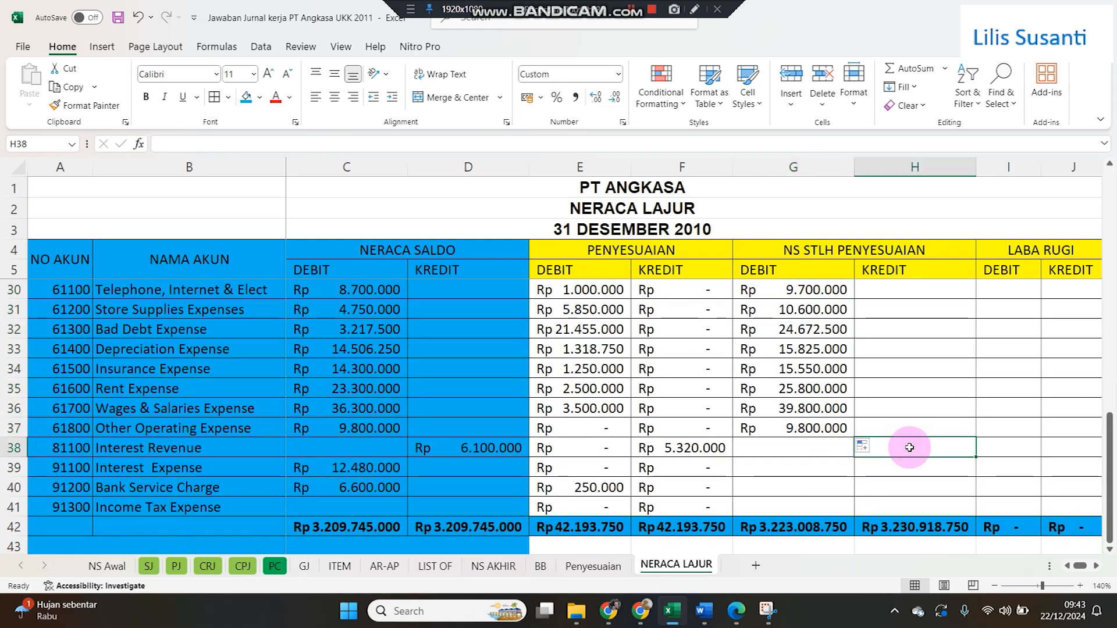
pyautogui.write('=')
pyautogui.press('Left')
pyautogui.press('Left')
pyautogui.press('Left')
pyautogui.press('Left')
pyautogui.write('+')
pyautogui.press('Left')
pyautogui.press('Left')
pyautogui.press('Return')
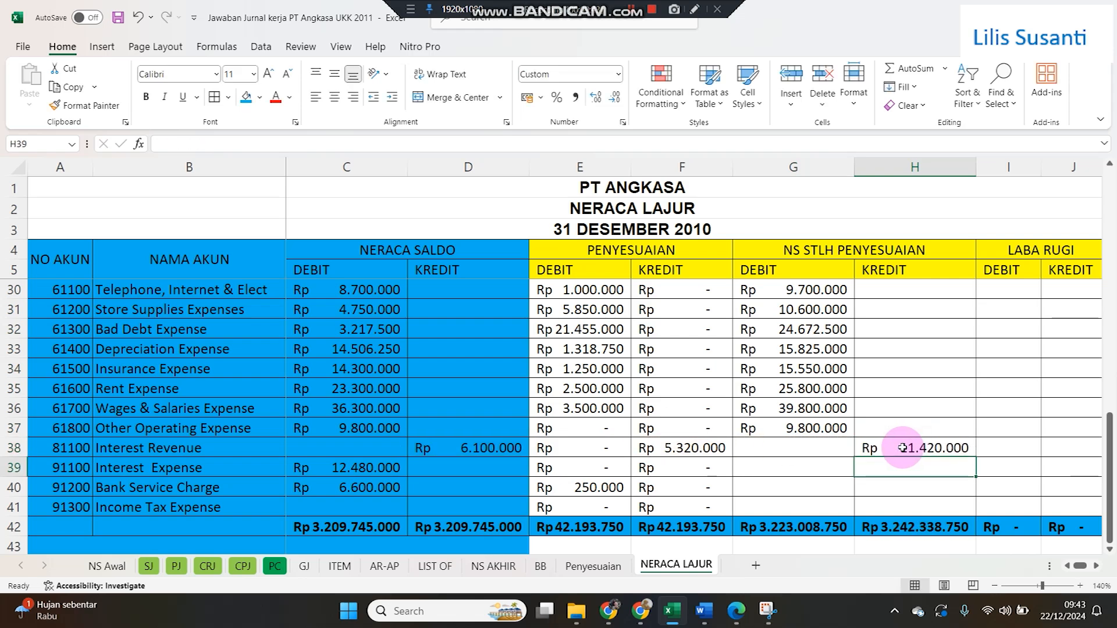
# - Copy the G37 formula into G39:G41 for the remaining expense accounts and save the workbook
pyautogui.click(801, 429)
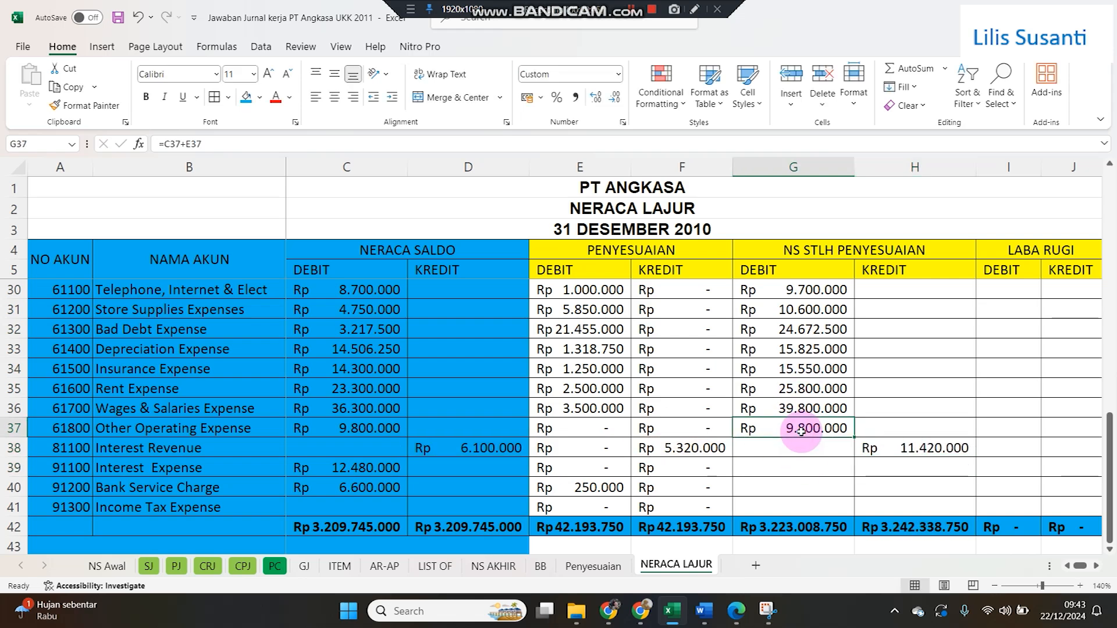
pyautogui.hotkey('ctrl', 'c')
pyautogui.moveTo(810, 466); pyautogui.dragTo(820, 507)
pyautogui.hotkey('ctrl', 'v')
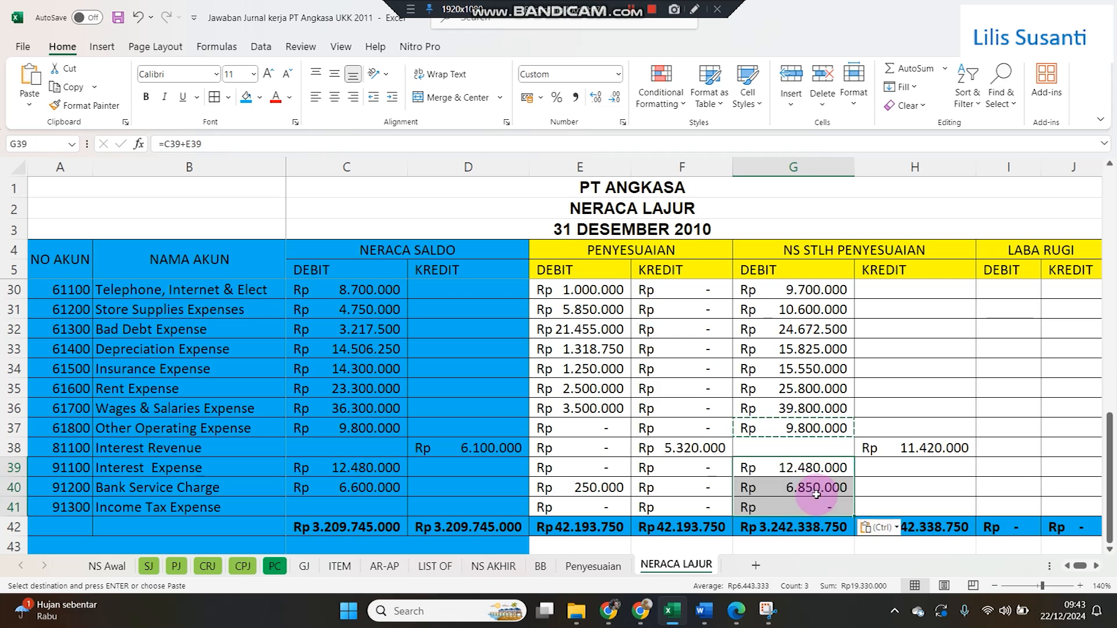
pyautogui.click(785, 528)
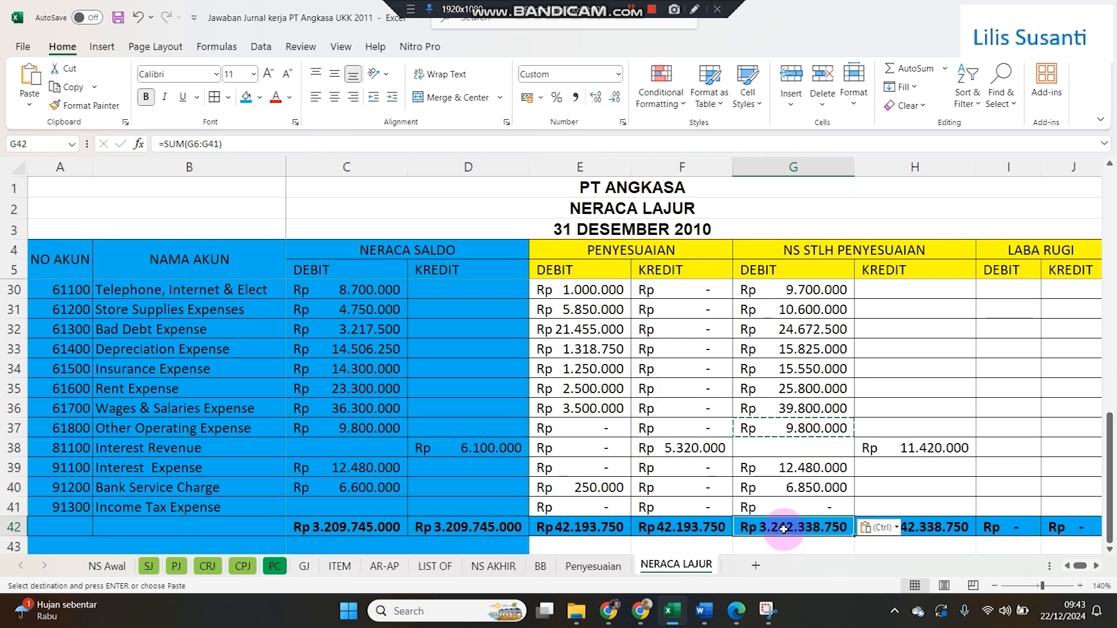
pyautogui.hotkey('ctrl', 's')
# - Compare the debit and credit totals in row 42 for the trial balance, adjustments and adjusted trial balance
pyautogui.click(875, 529)
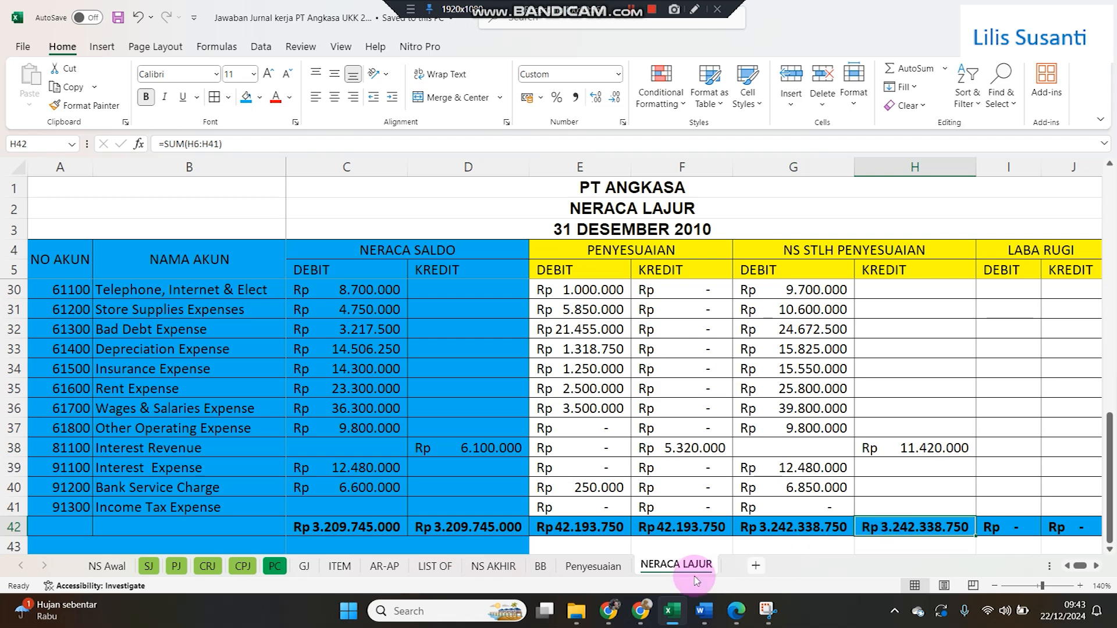
pyautogui.click(422, 470)
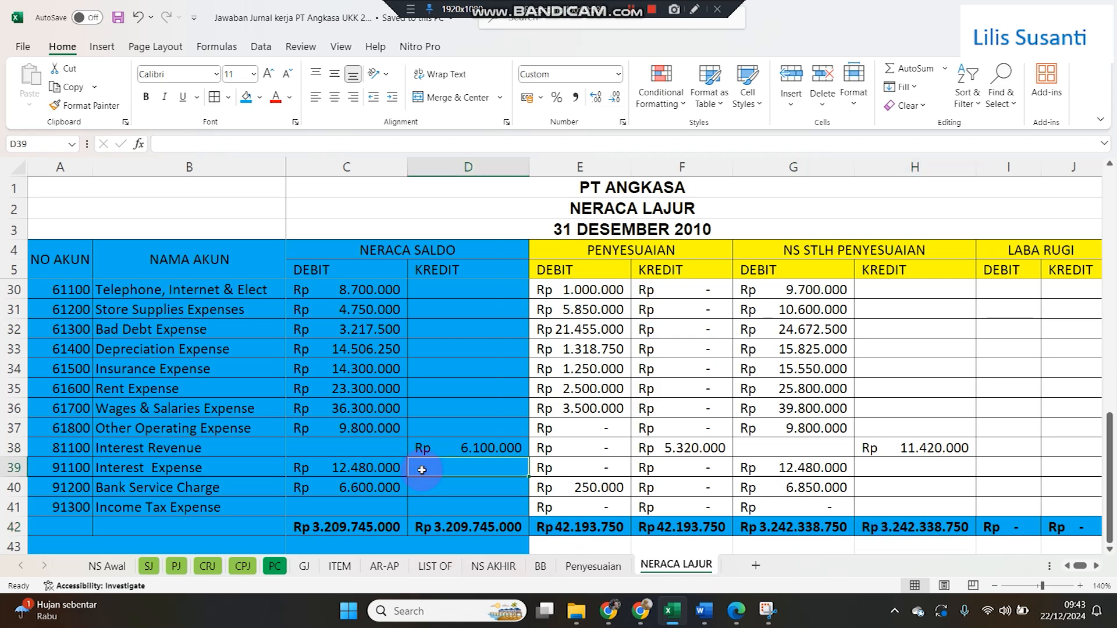
pyautogui.click(391, 527)
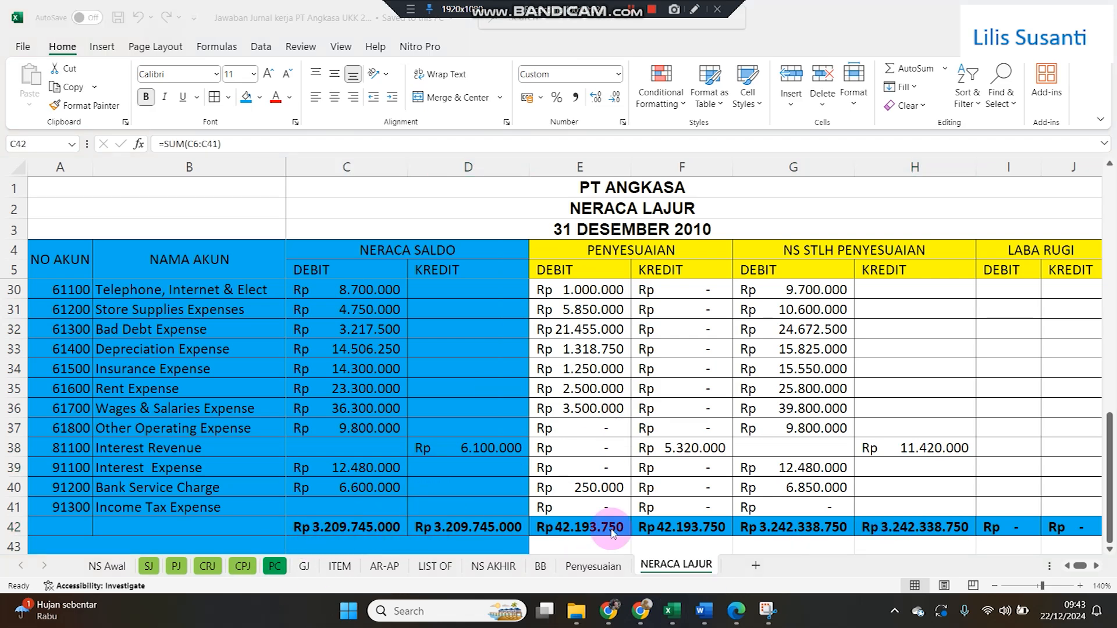
pyautogui.click(639, 531)
pyautogui.click(617, 530)
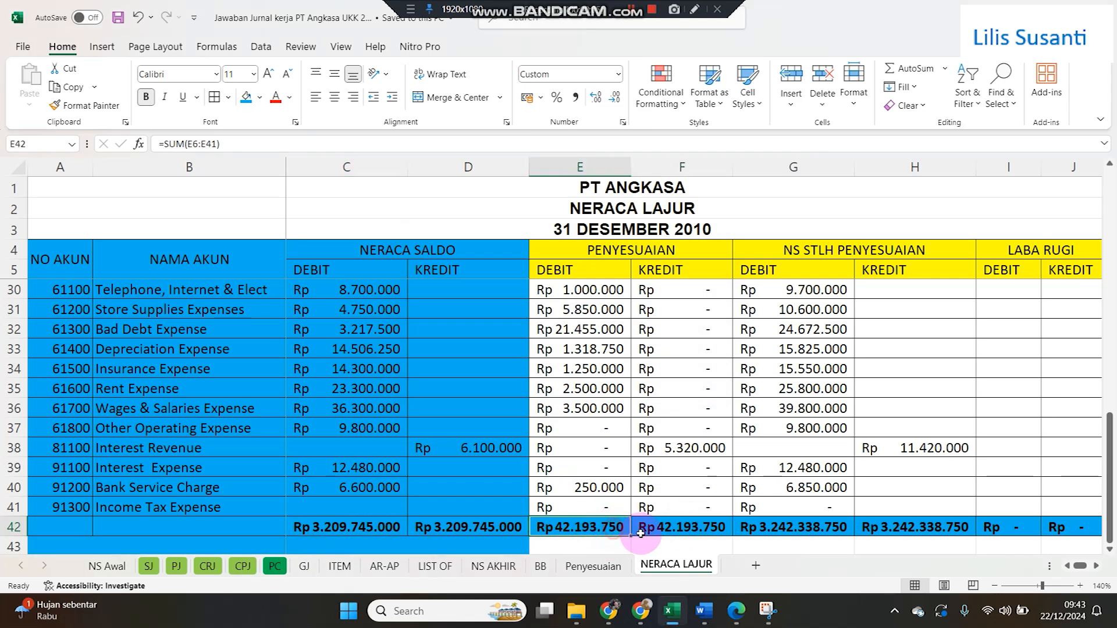
pyautogui.click(801, 527)
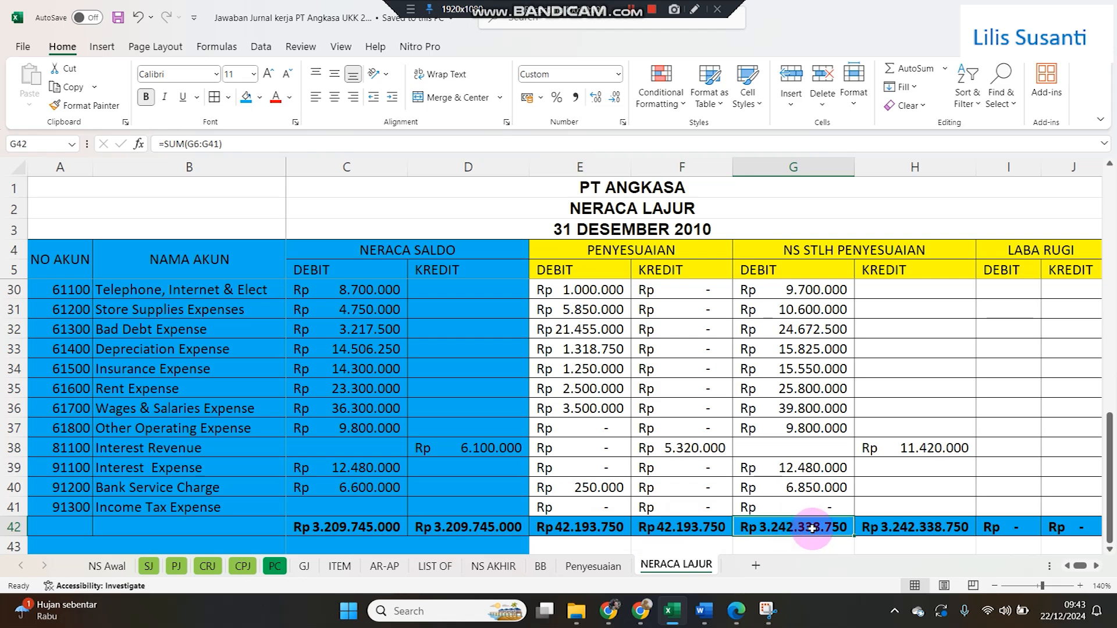
pyautogui.click(872, 527)
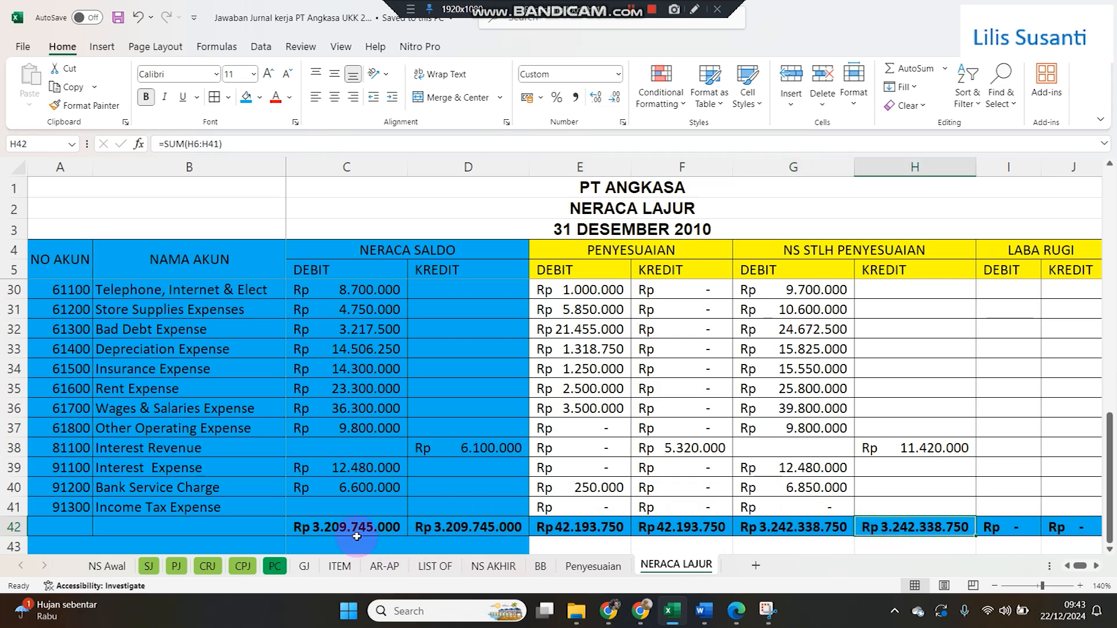
pyautogui.click(374, 529)
pyautogui.click(447, 528)
pyautogui.click(574, 529)
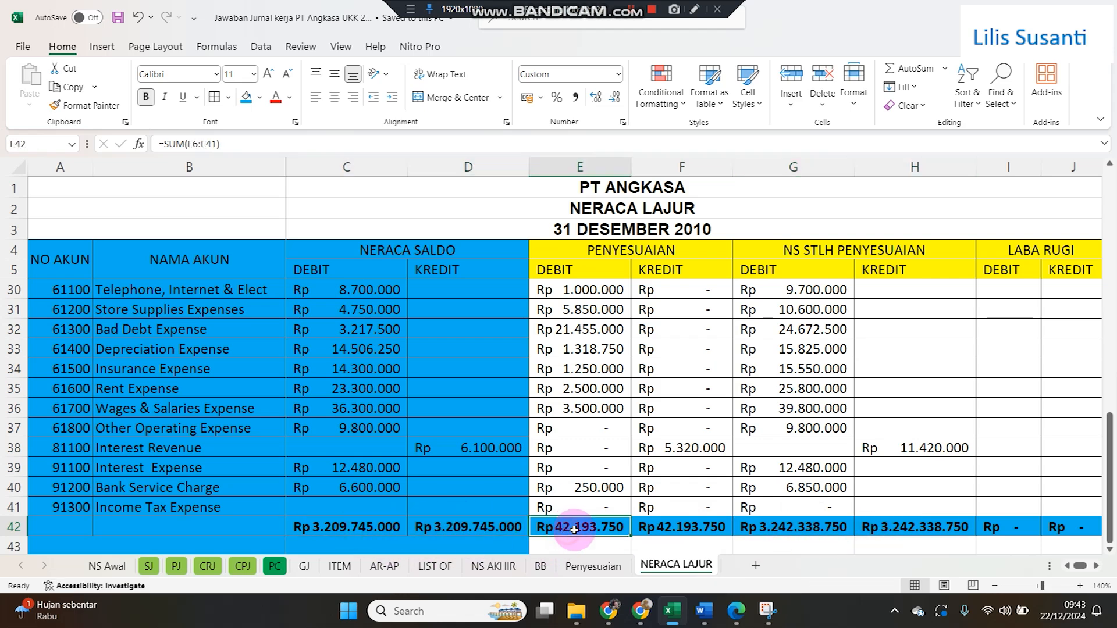
pyautogui.click(668, 527)
pyautogui.click(1000, 485)
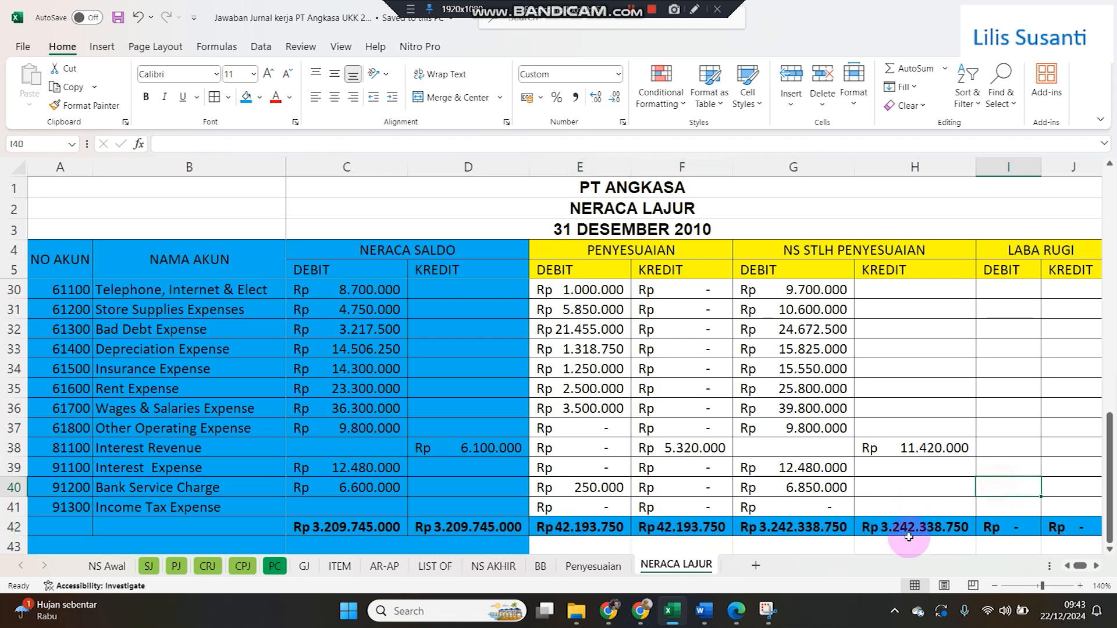
pyautogui.click(908, 536)
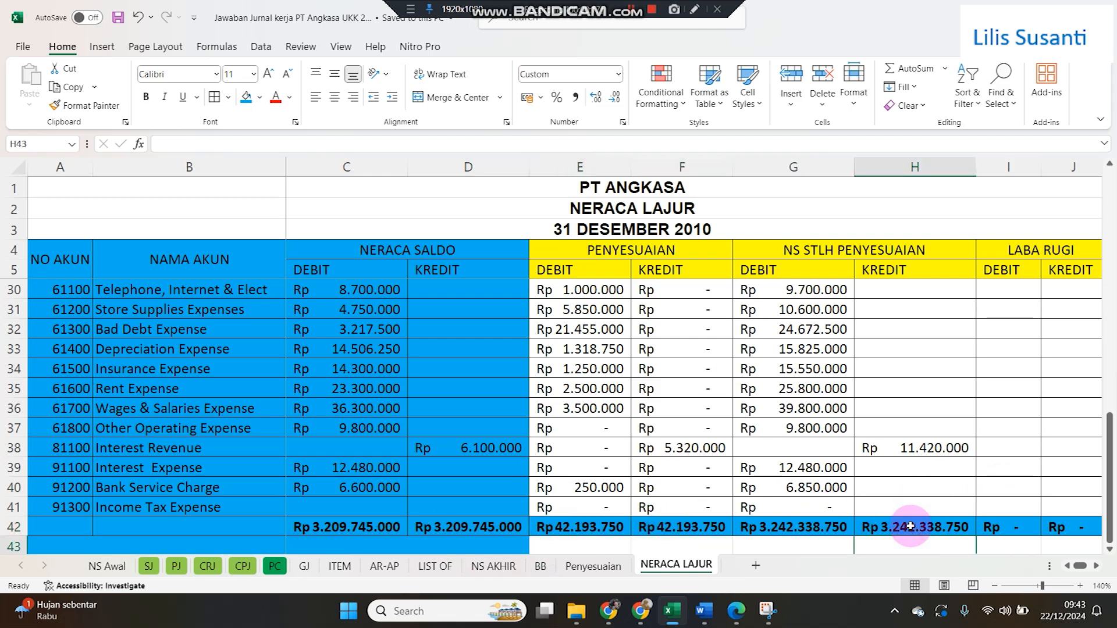
# - Return to the top of the worksheet and review the empty LABA RUGI and NERACA columns
pyautogui.press('Up')
pyautogui.press('Up')
pyautogui.press('Up')
pyautogui.press('Up')
pyautogui.press('Up')
pyautogui.press('Up')
pyautogui.press('Up')
pyautogui.press('Up')
pyautogui.press('Up')
pyautogui.press('Up')
pyautogui.press('Up')
pyautogui.press('Up')
pyautogui.press('Up')
pyautogui.press('Up')
pyautogui.press('Up')
pyautogui.press('Up')
pyautogui.press('Up')
pyautogui.press('Up')
pyautogui.press('Up')
pyautogui.press('Up')
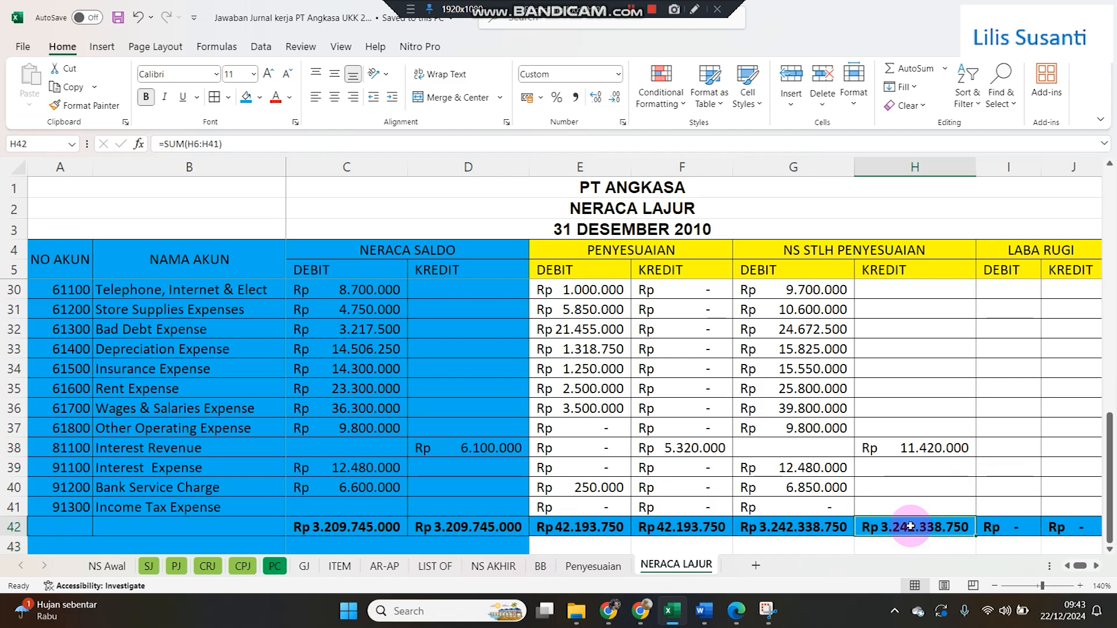
pyautogui.press('Up')
pyautogui.press('Up')
pyautogui.press('Up')
pyautogui.press('Up')
pyautogui.press('Up')
pyautogui.press('Right')
pyautogui.press('Down')
pyautogui.press('Down')
pyautogui.press('Down')
pyautogui.press('Down')
pyautogui.press('Down')
pyautogui.press('Down')
pyautogui.press('Down')
pyautogui.press('Down')
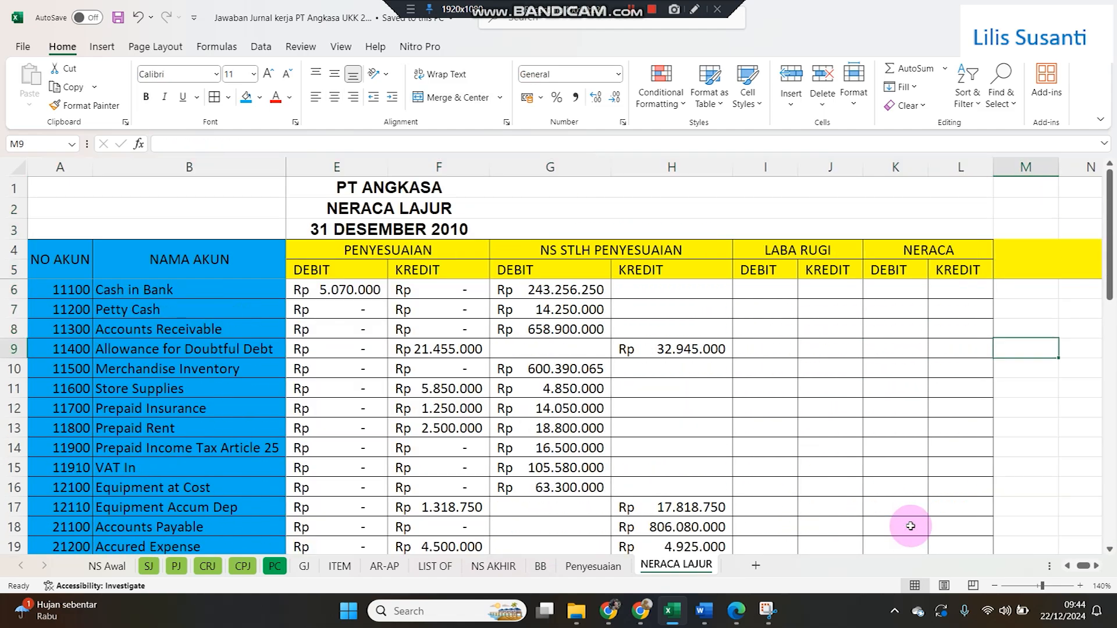
pyautogui.press('Left')
pyautogui.press('Left')
pyautogui.press('Left')
pyautogui.press('Left')
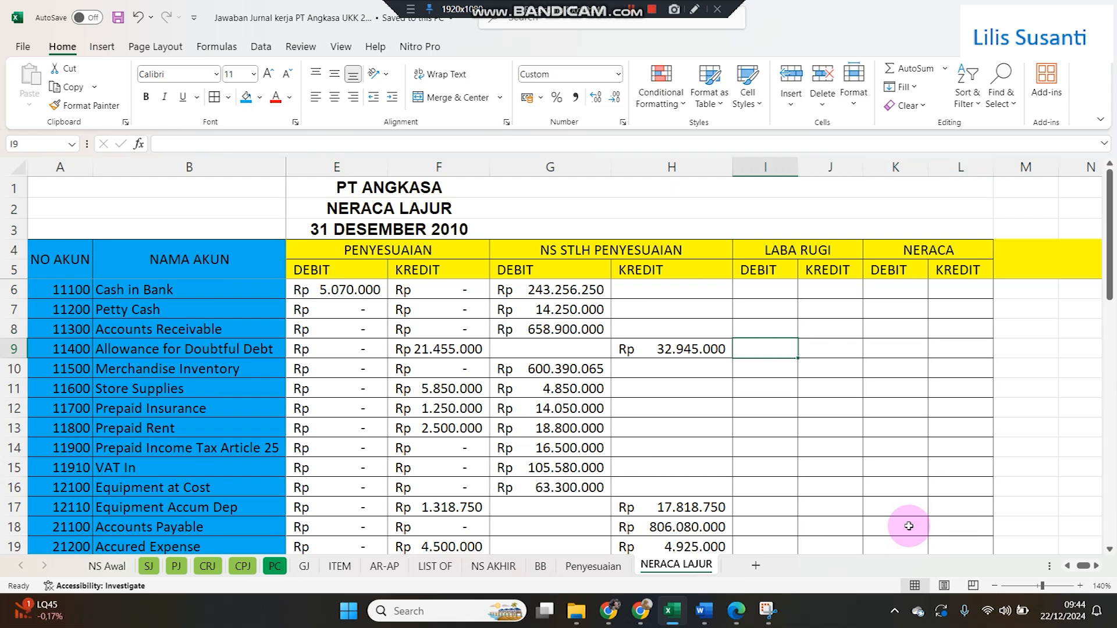
# - Apply a yellow fill to the LABA RUGI and NERACA columns I to L
pyautogui.moveTo(779, 167); pyautogui.dragTo(948, 142)
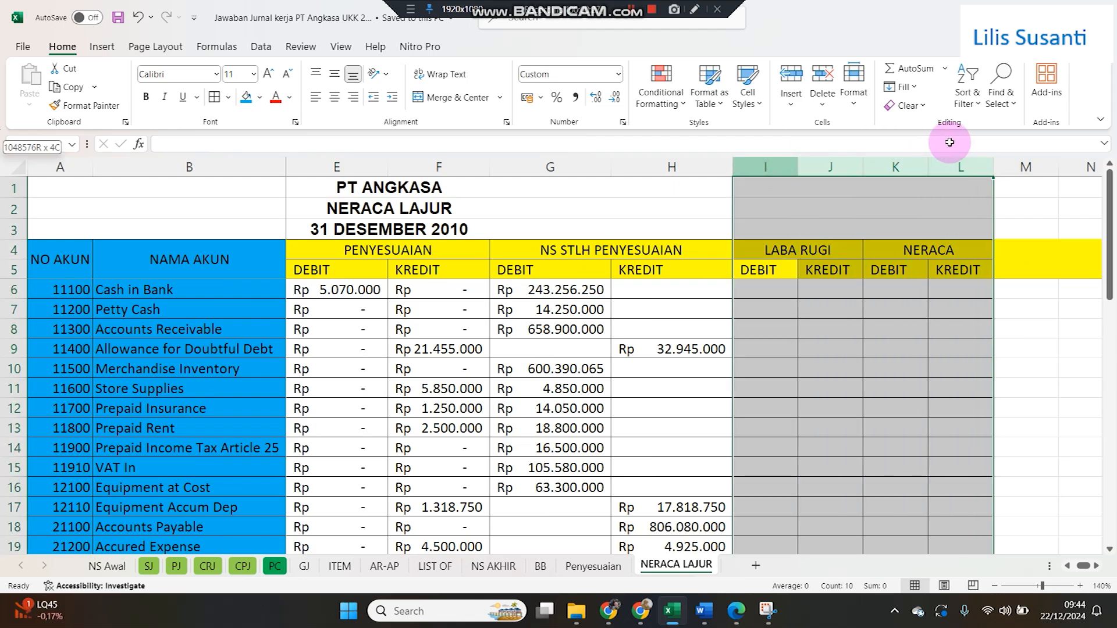
pyautogui.click(260, 99)
pyautogui.click(280, 265)
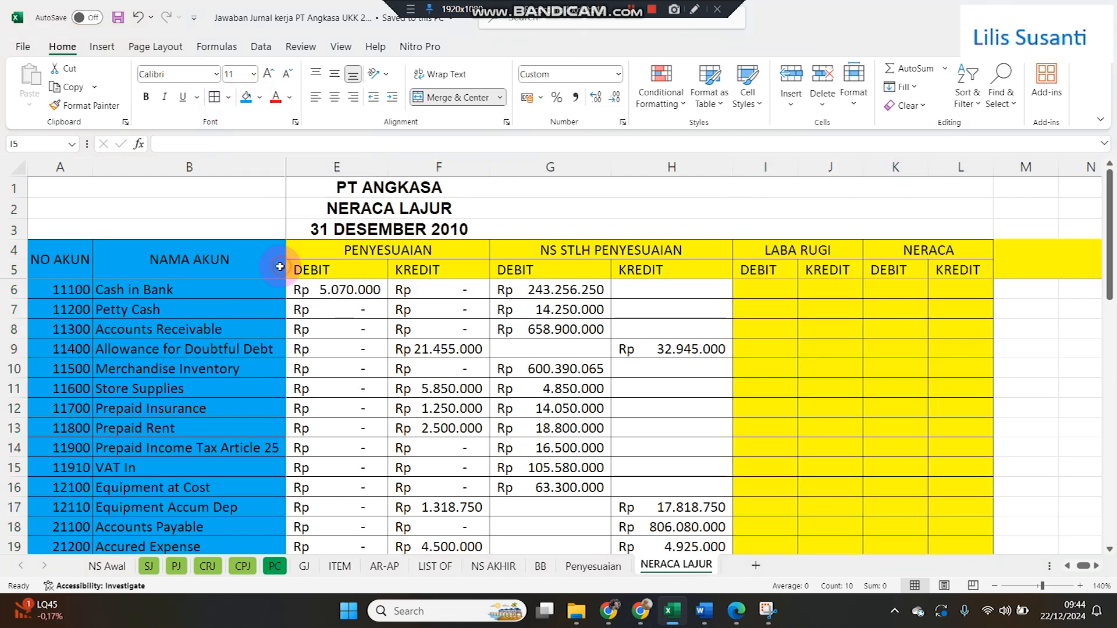
# - Apply a green fill to the NS STLH PENYESUAIAN columns G and H
pyautogui.click(831, 307)
pyautogui.click(678, 309)
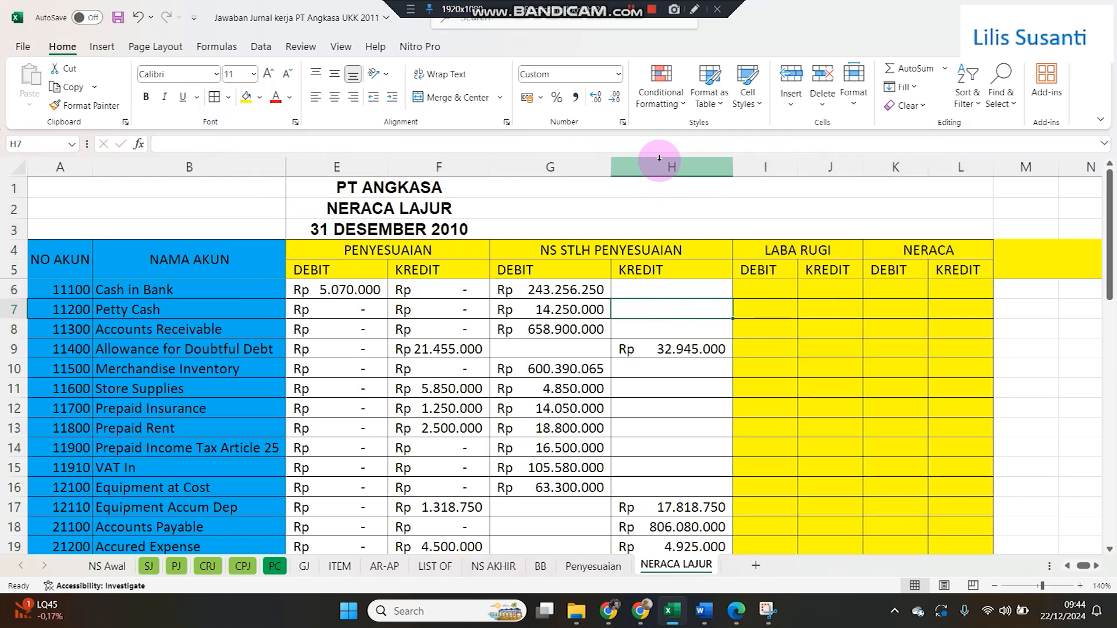
pyautogui.moveTo(659, 157); pyautogui.dragTo(559, 167)
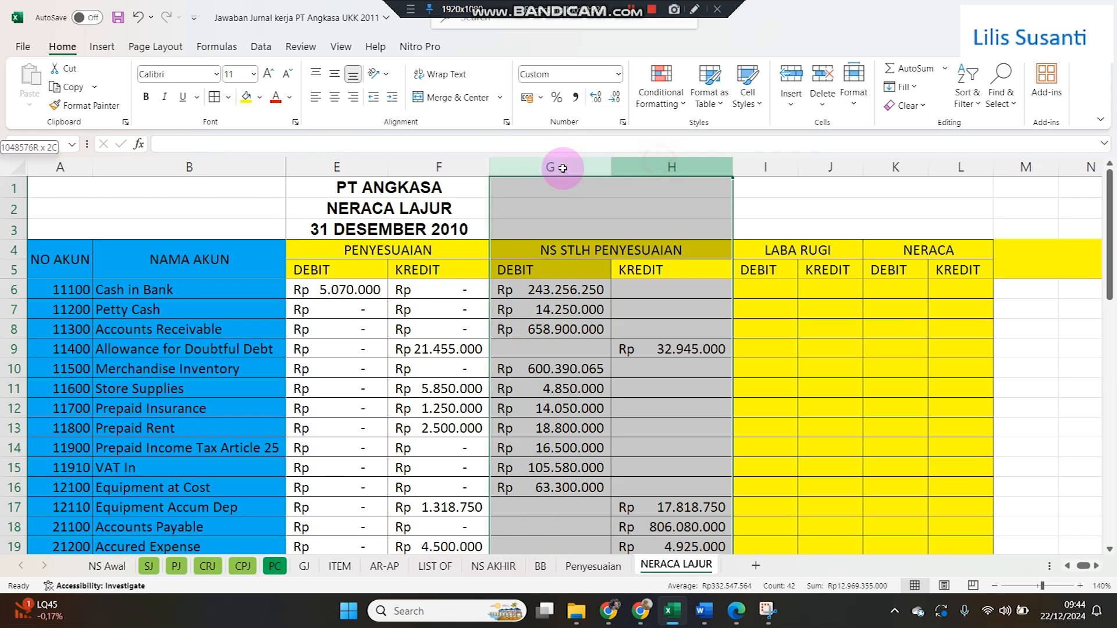
pyautogui.click(259, 99)
pyautogui.click(291, 266)
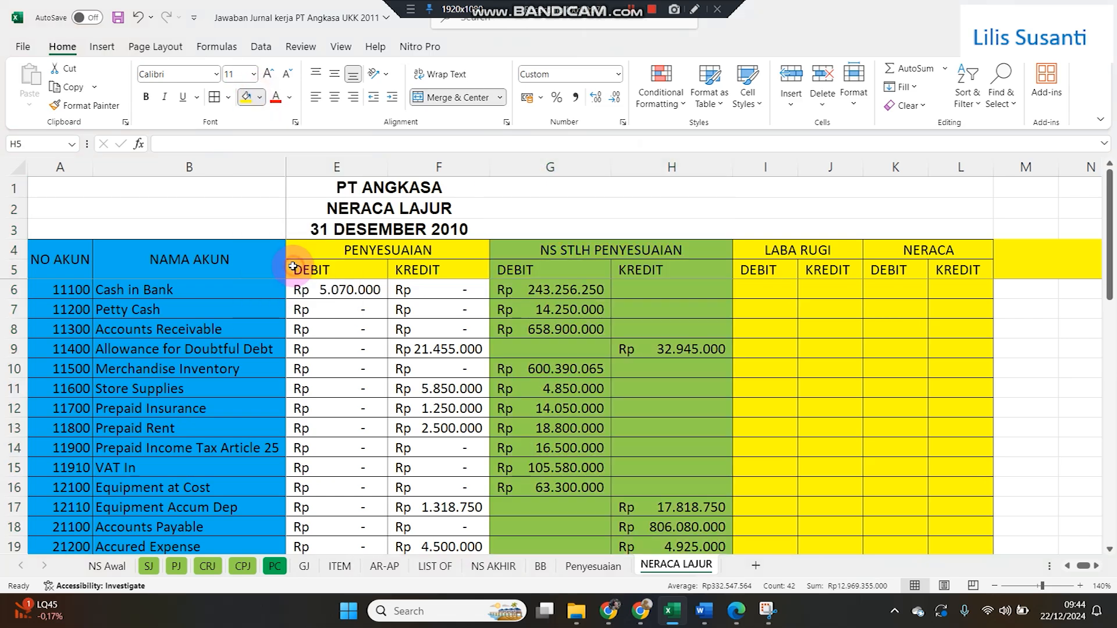
# - Examine the account list from Cash in Bank down to Sales to see which accounts belong in NERACA and which in LABA RUGI
pyautogui.click(578, 290)
pyautogui.click(621, 298)
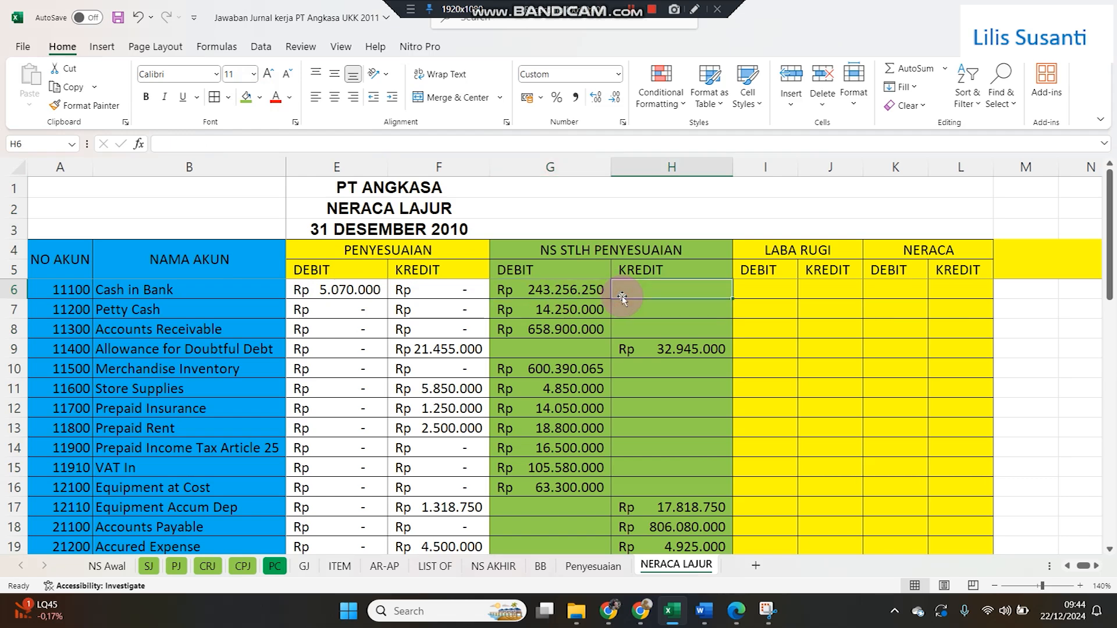
pyautogui.press('Right')
pyautogui.press('Right')
pyautogui.press('Right')
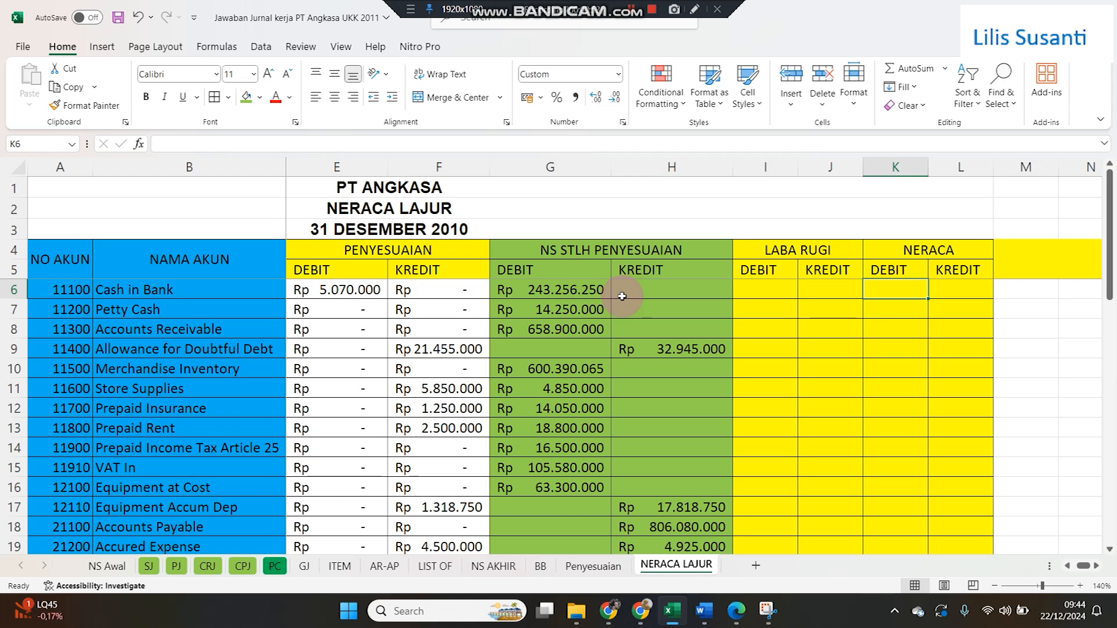
pyautogui.press('Down')
pyautogui.press('Down')
pyautogui.press('Down')
pyautogui.press('Down')
pyautogui.press('Down')
pyautogui.press('Down')
pyautogui.press('Down')
pyautogui.press('Down')
pyautogui.press('Down')
pyautogui.press('Down')
pyautogui.press('Down')
pyautogui.press('Down')
pyautogui.press('Down')
pyautogui.press('Down')
pyautogui.press('Down')
pyautogui.press('Down')
pyautogui.press('Down')
pyautogui.press('Down')
pyautogui.press('Down')
pyautogui.press('Down')
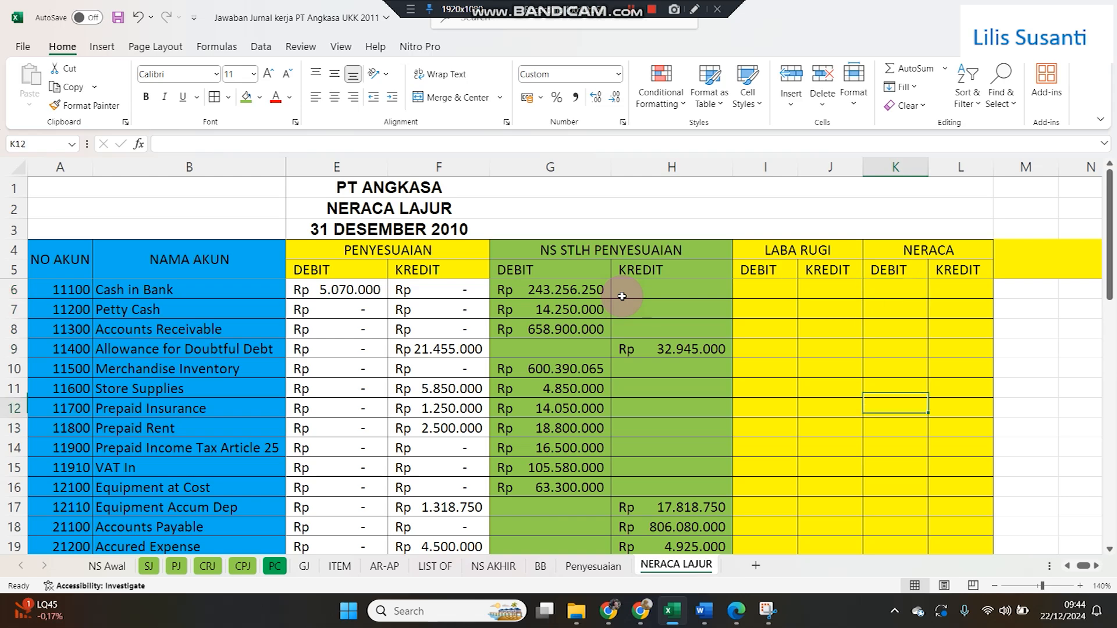
pyautogui.press('Left')
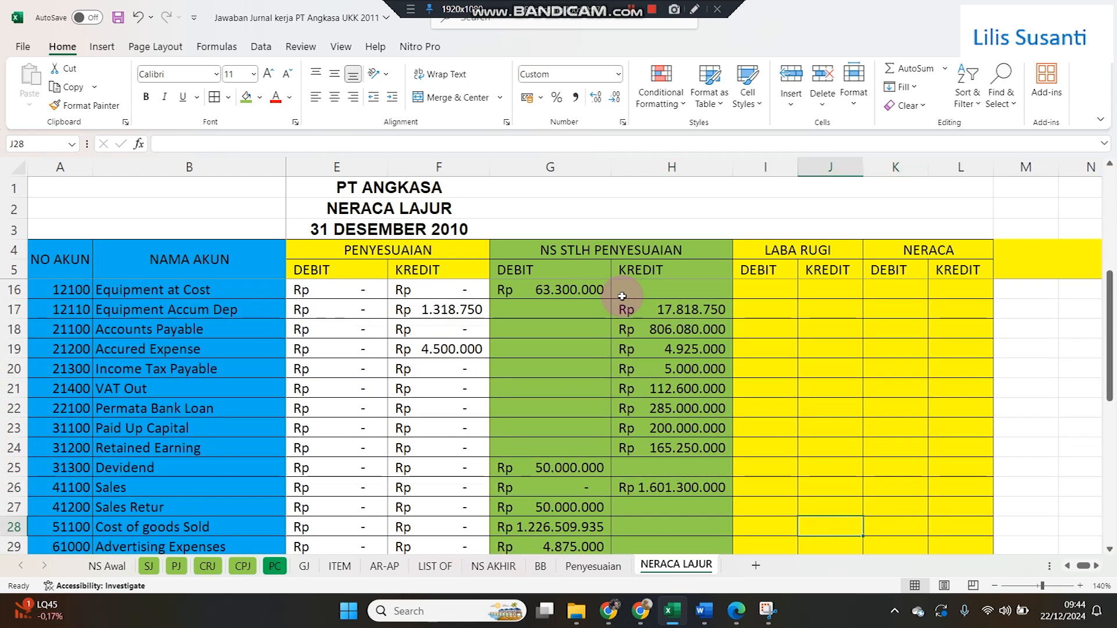
pyautogui.click(116, 493)
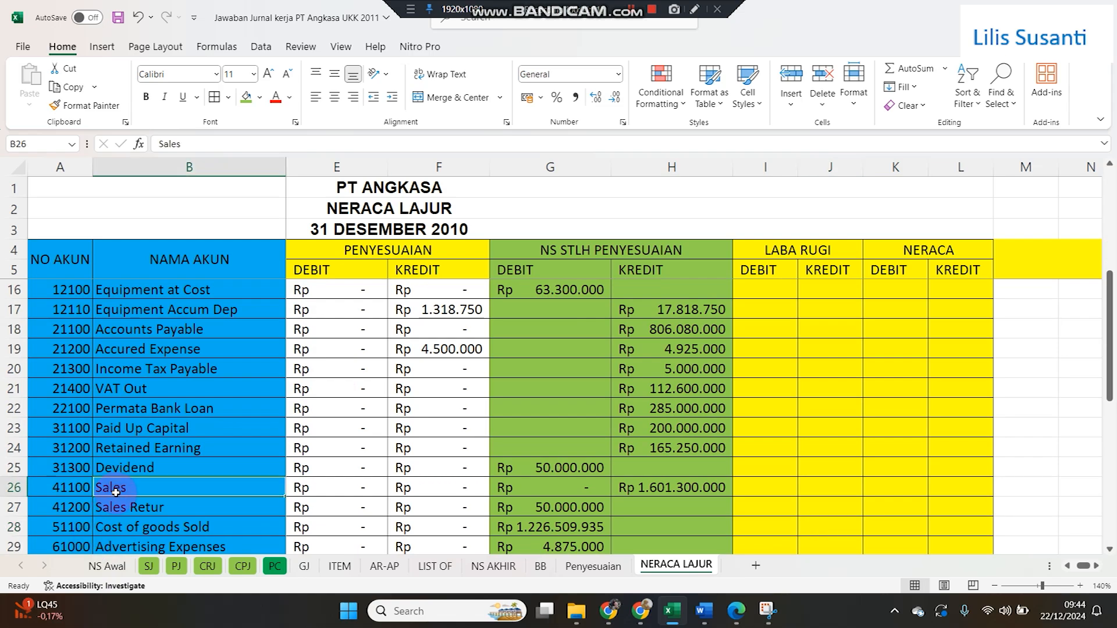
pyautogui.click(766, 462)
pyautogui.scroll(3, 768, 460)
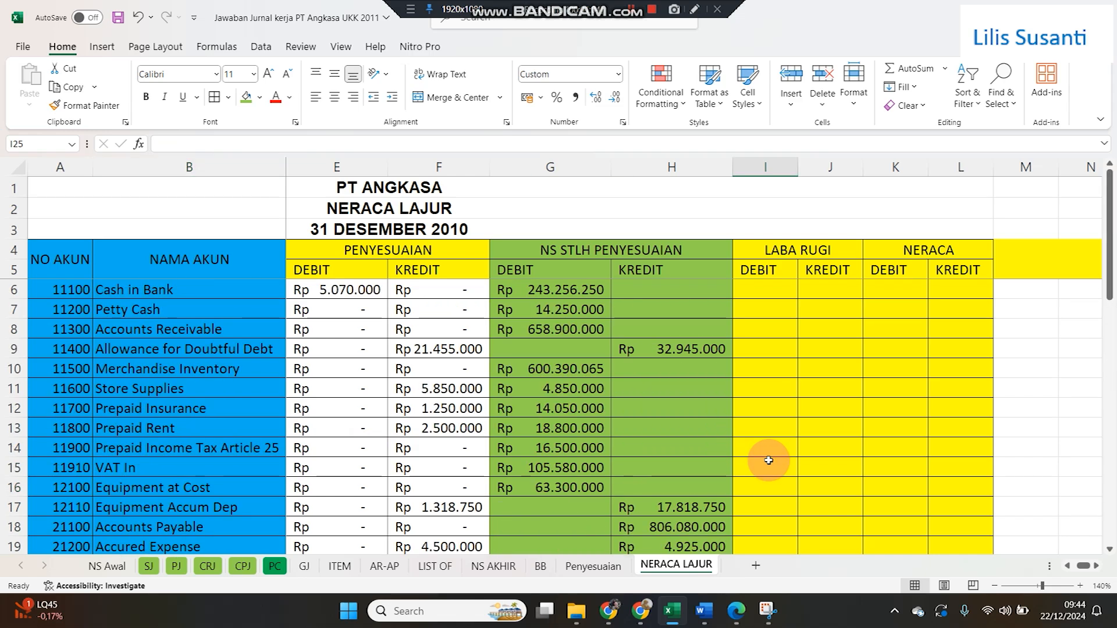
# - Link the Cash in Bank NERACA cells to the adjusted trial balance with =G6 in K6 and =H6 in L6
pyautogui.click(873, 296)
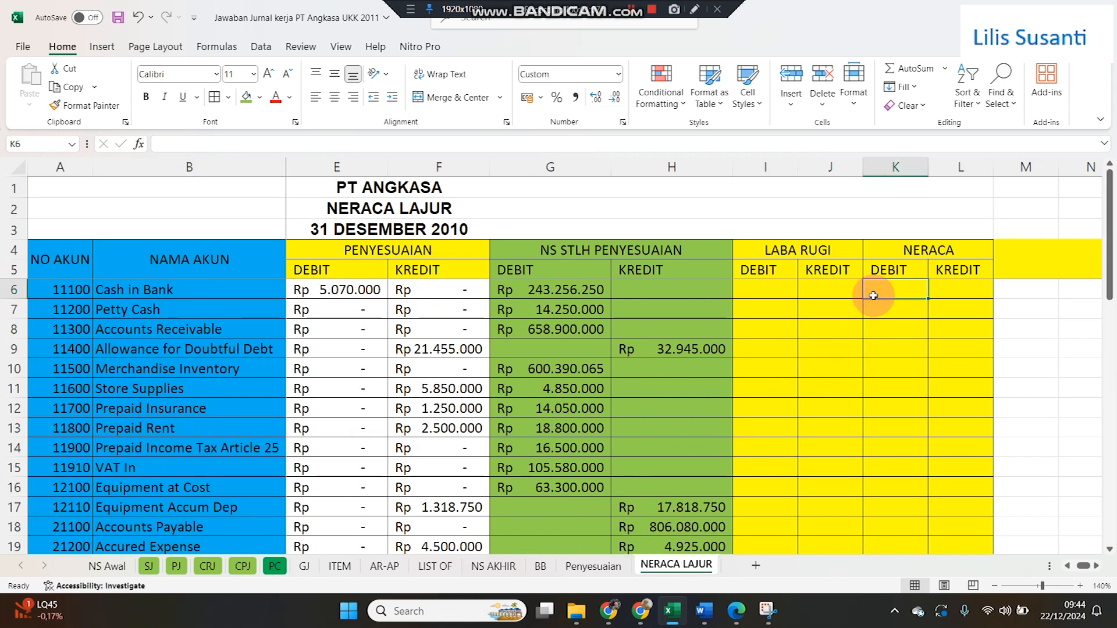
pyautogui.write('=')
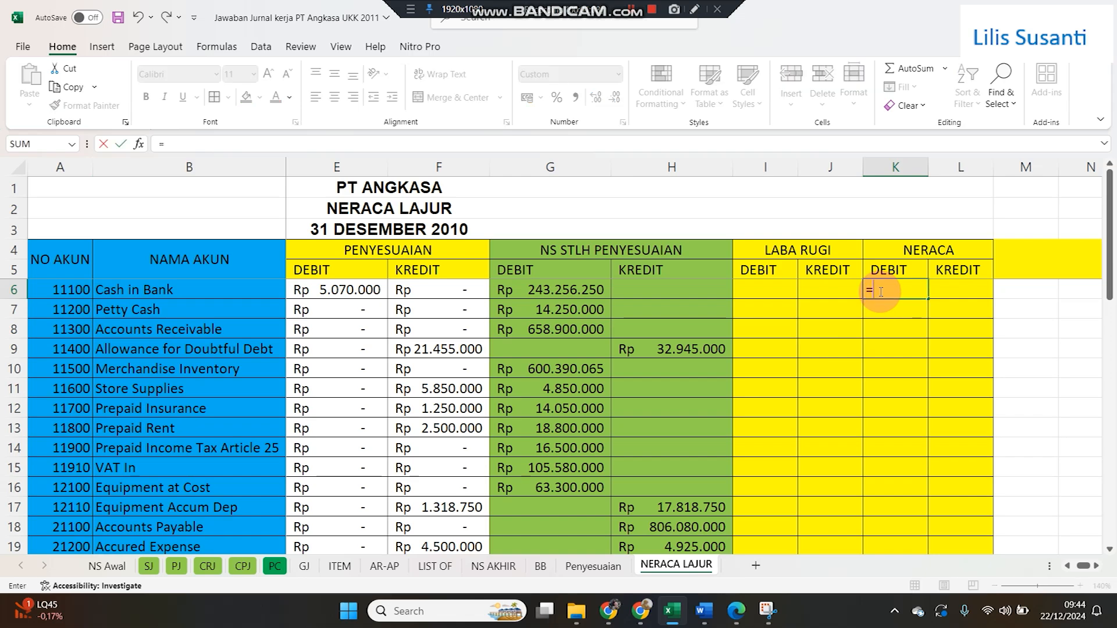
pyautogui.press('Left')
pyautogui.press('Left')
pyautogui.press('Left')
pyautogui.press('Left')
pyautogui.press('Left')
pyautogui.press('Right')
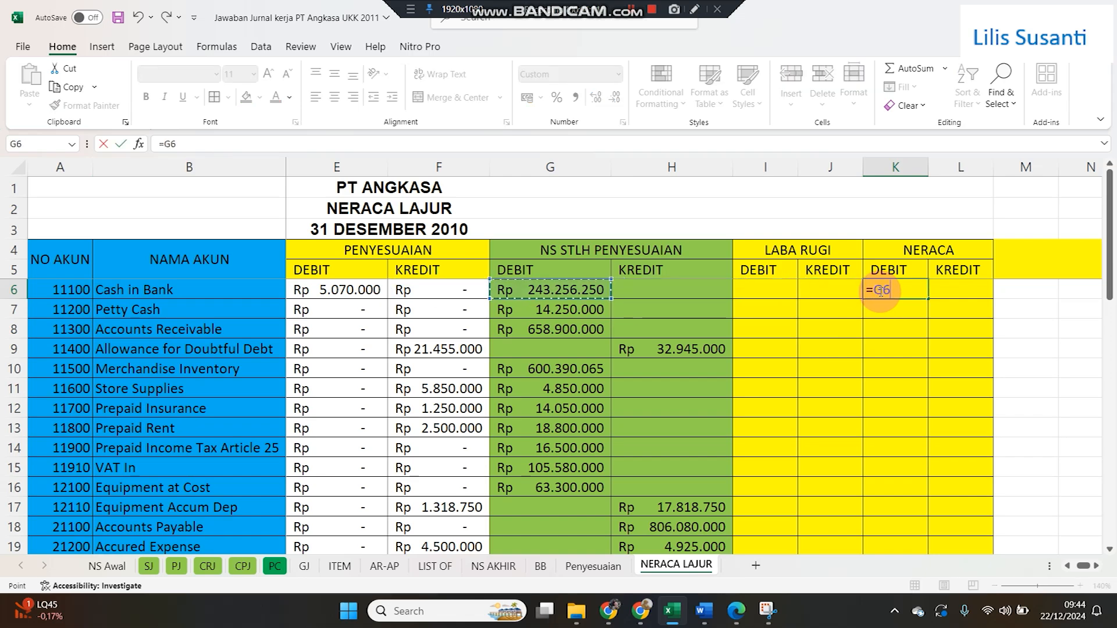
pyautogui.press('Tab')
pyautogui.write('=')
pyautogui.press('Left')
pyautogui.press('Left')
pyautogui.press('Left')
pyautogui.press('Left')
pyautogui.press('Return')
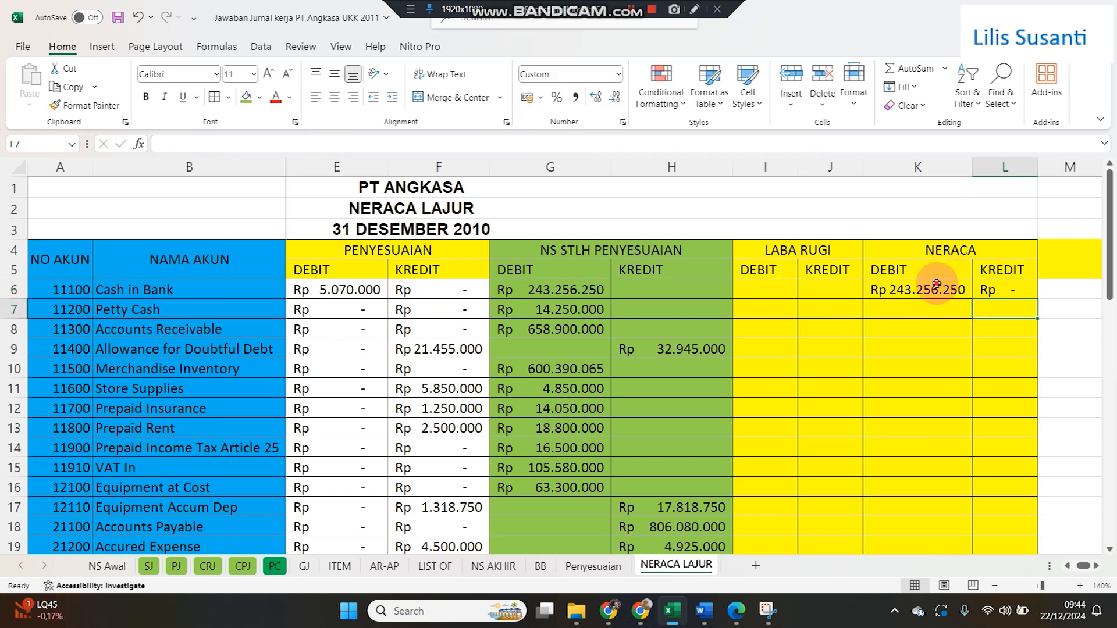
# - Copy the K6:L6 formulas down through Devidend in row 25 and widen column L to fit the amounts
pyautogui.moveTo(881, 290); pyautogui.dragTo(1009, 289)
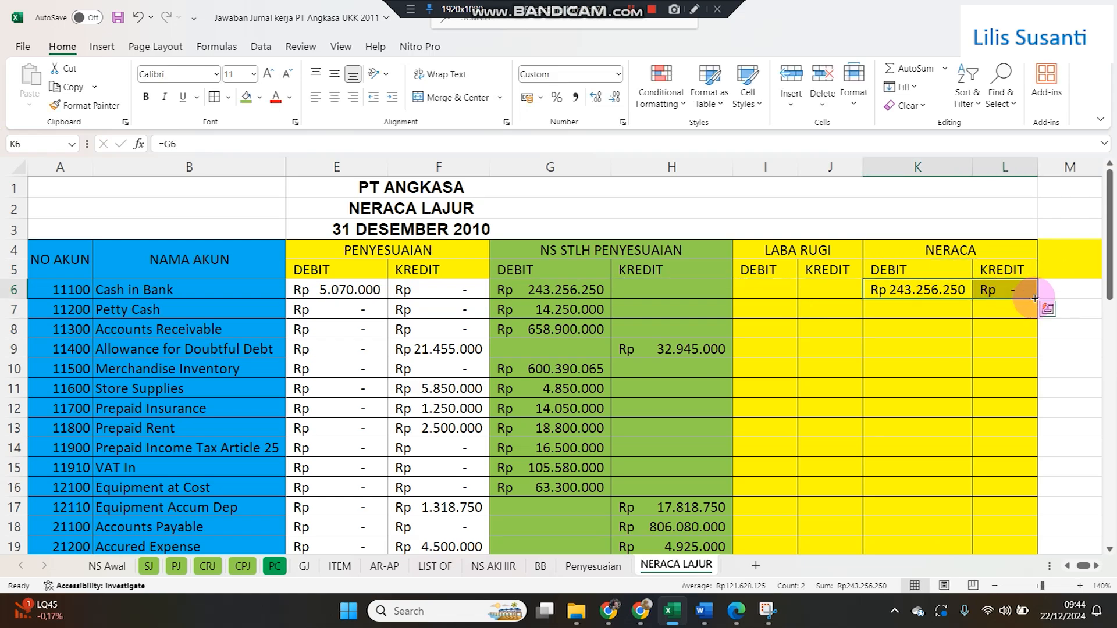
pyautogui.moveTo(1036, 299); pyautogui.dragTo(1007, 529)
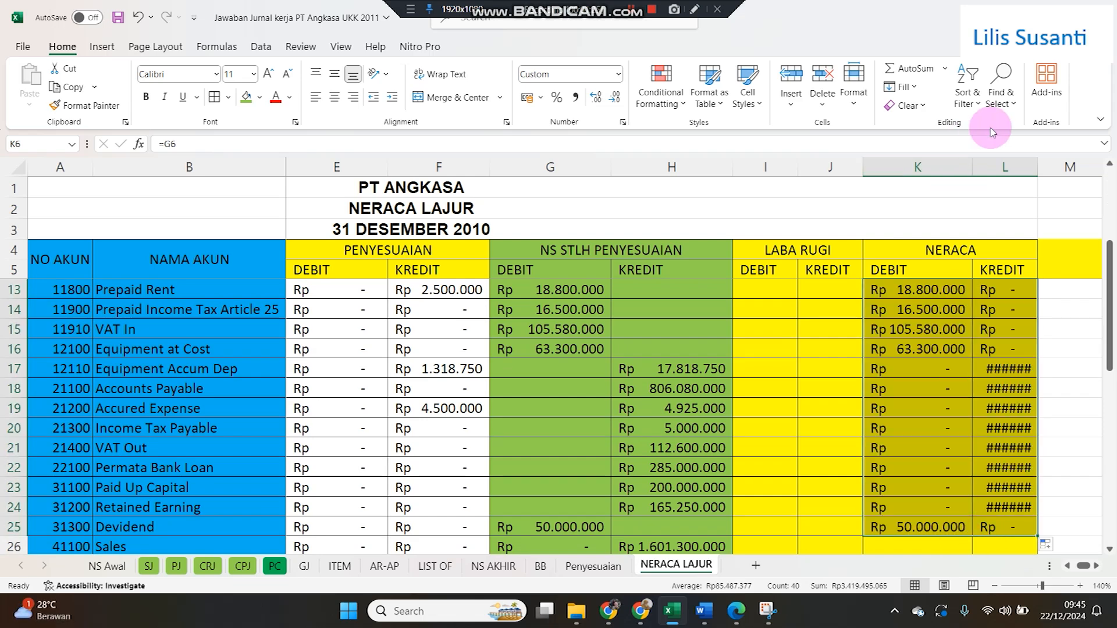
pyautogui.moveTo(1034, 169); pyautogui.dragTo(1084, 154)
pyautogui.scroll(-1, 826, 503)
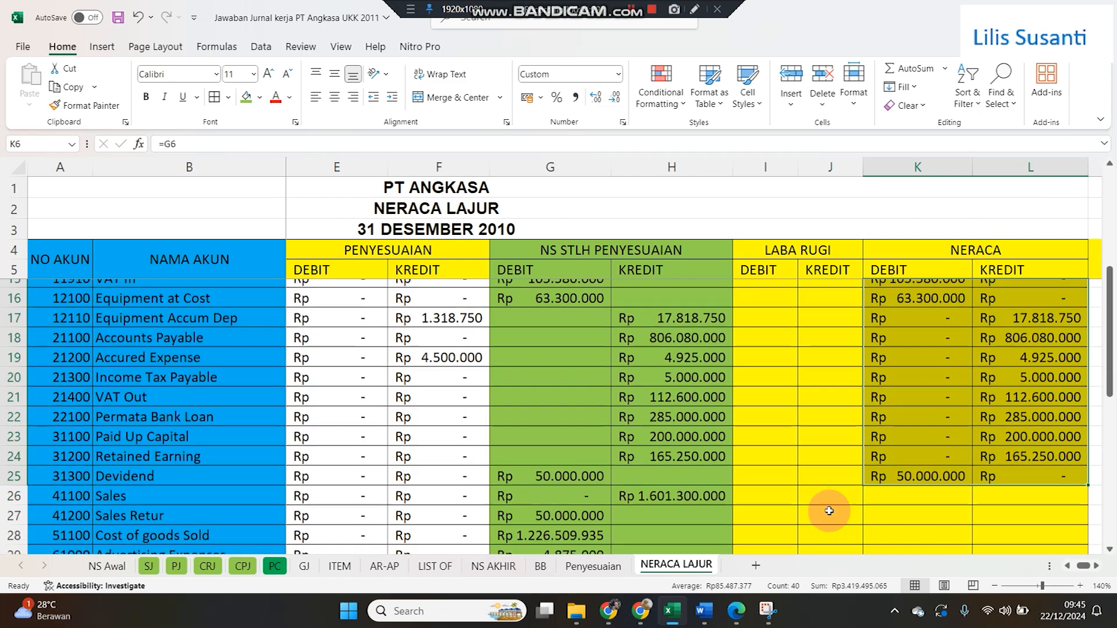
# - Link the Sales row's LABA RUGI cells to the adjusted trial balance with =G26 in I26 and =H26 in J26
pyautogui.click(750, 481)
pyautogui.write('=')
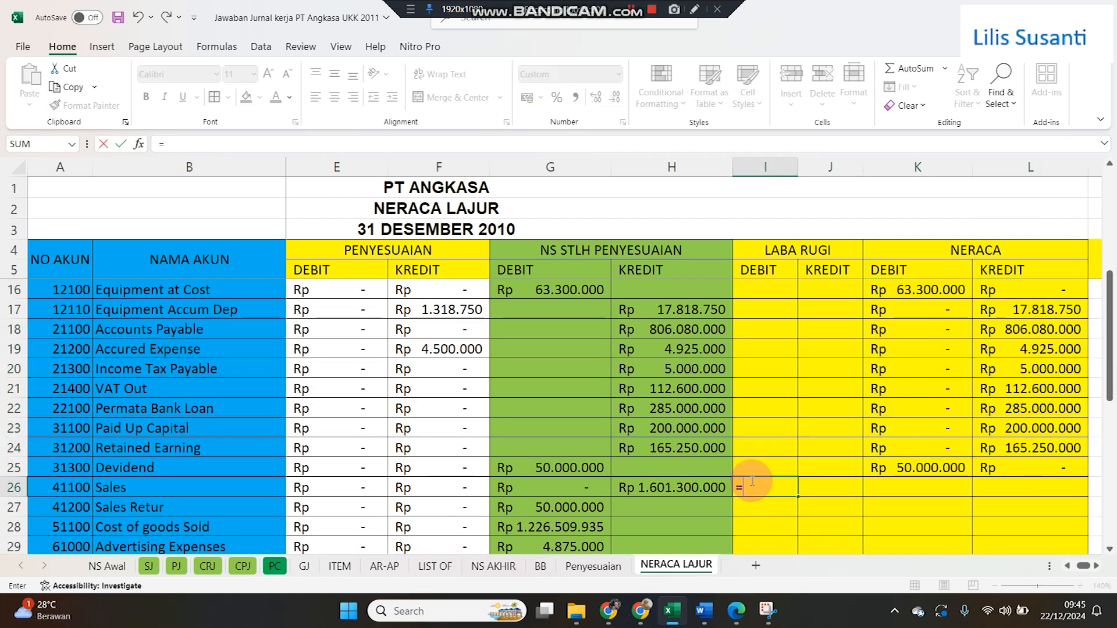
pyautogui.press('Left')
pyautogui.press('Left')
pyautogui.press('Return')
pyautogui.press('Up')
pyautogui.press('Right')
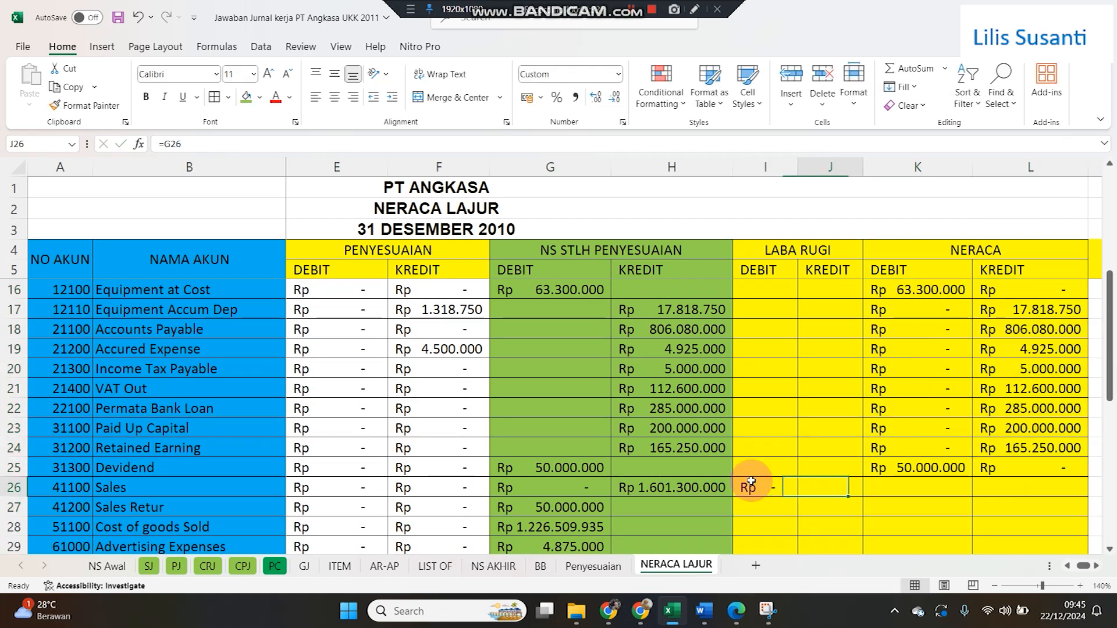
pyautogui.write('=')
pyautogui.press('Left')
pyautogui.press('Left')
pyautogui.press('Return')
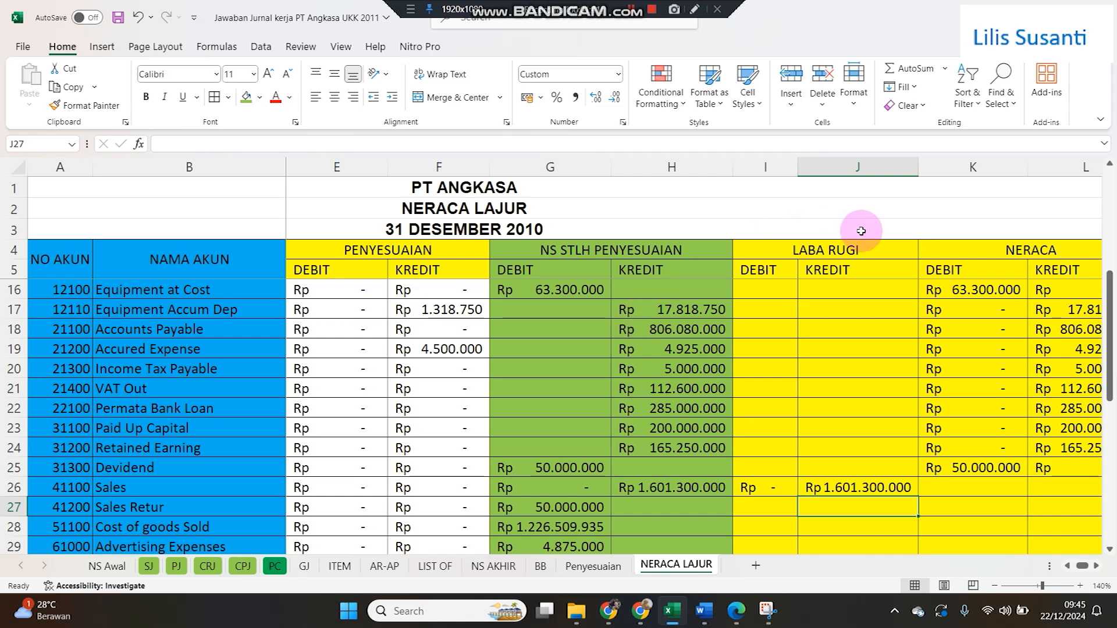
pyautogui.click(829, 271)
pyautogui.click(1051, 308)
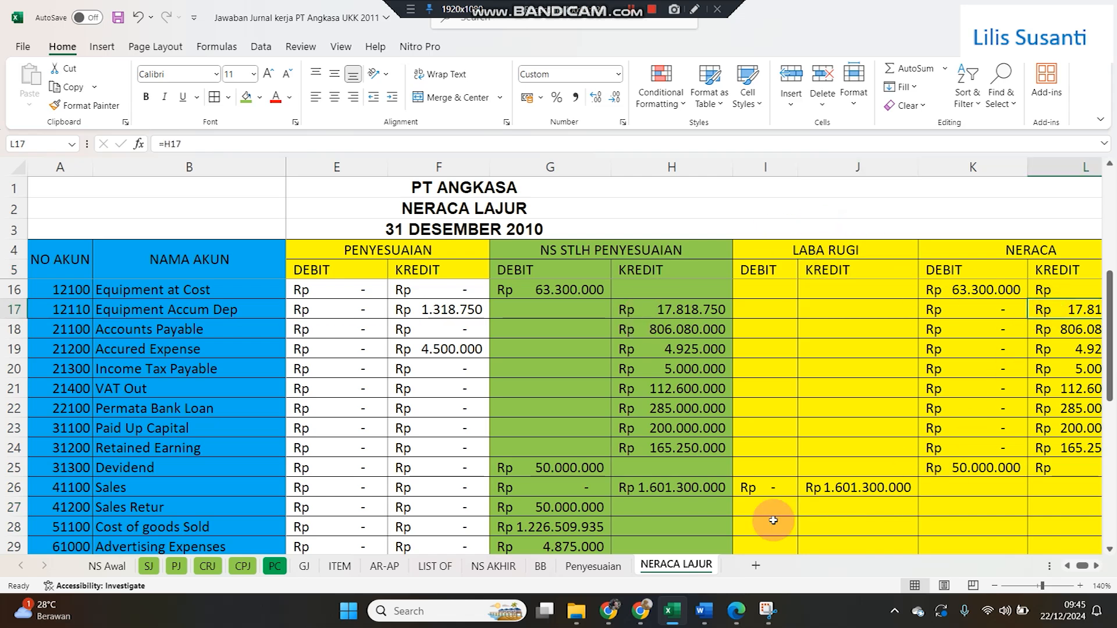
pyautogui.moveTo(773, 489); pyautogui.dragTo(866, 493)
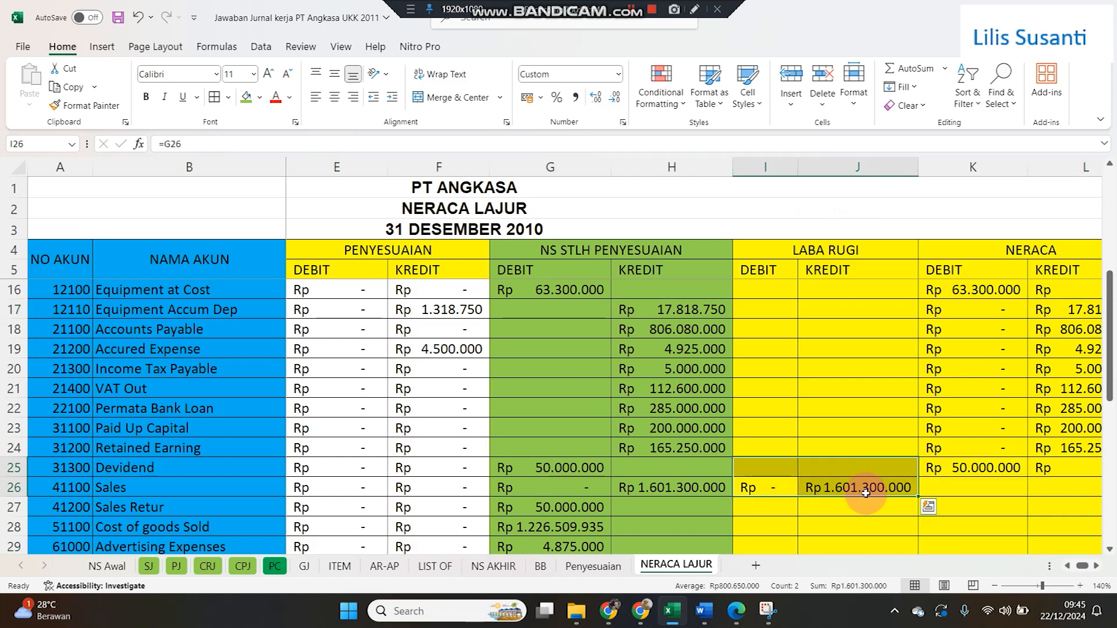
pyautogui.doubleClick(918, 496)
pyautogui.scroll(-2, 828, 493)
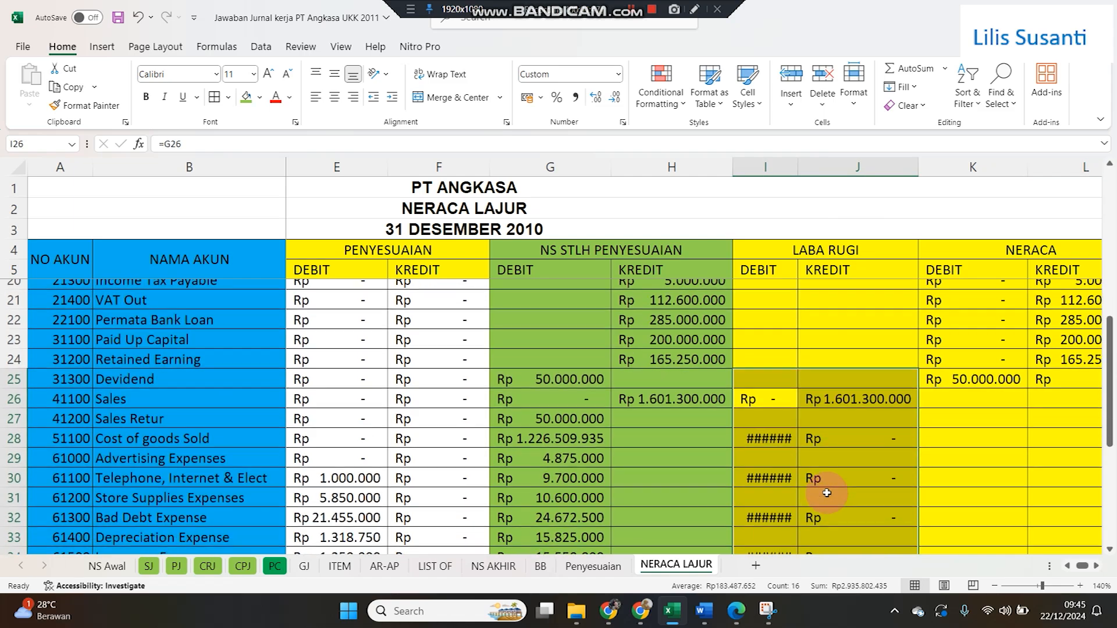
# - Copy the I26:J26 formulas down through Income Tax Expense in row 41 and widen column I to fit its amounts
pyautogui.click(771, 371)
pyautogui.moveTo(835, 354); pyautogui.dragTo(905, 512)
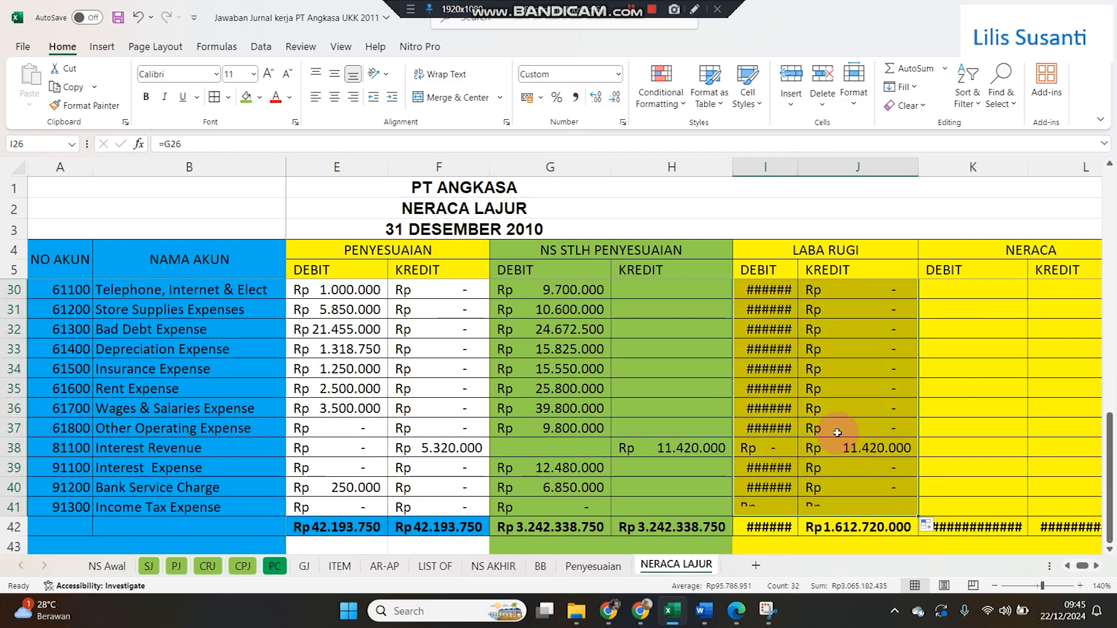
pyautogui.click(779, 369)
pyautogui.doubleClick(796, 168)
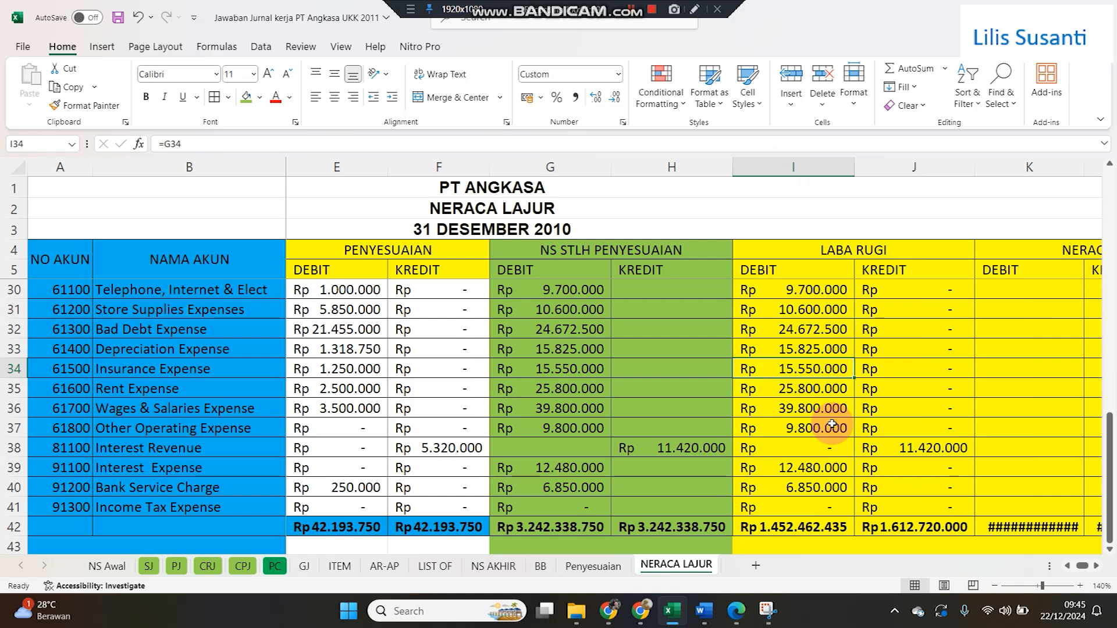
# - Add cell borders to the range I43:L44 below the totals row
pyautogui.scroll(7, 831, 425)
pyautogui.scroll(-7, 829, 419)
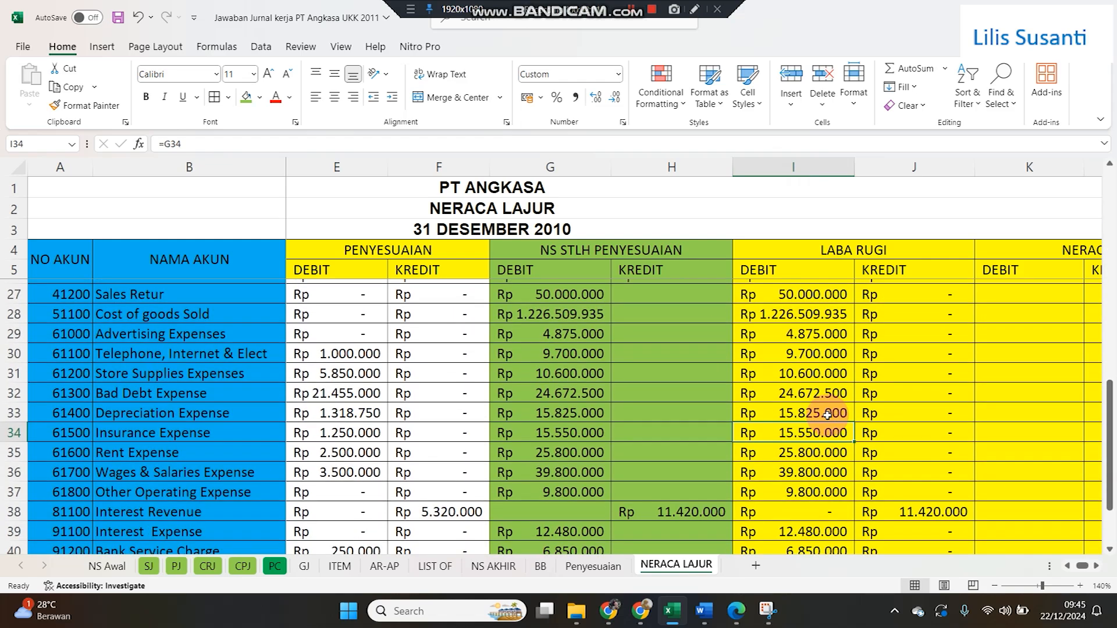
pyautogui.scroll(-2, 828, 415)
pyautogui.click(811, 425)
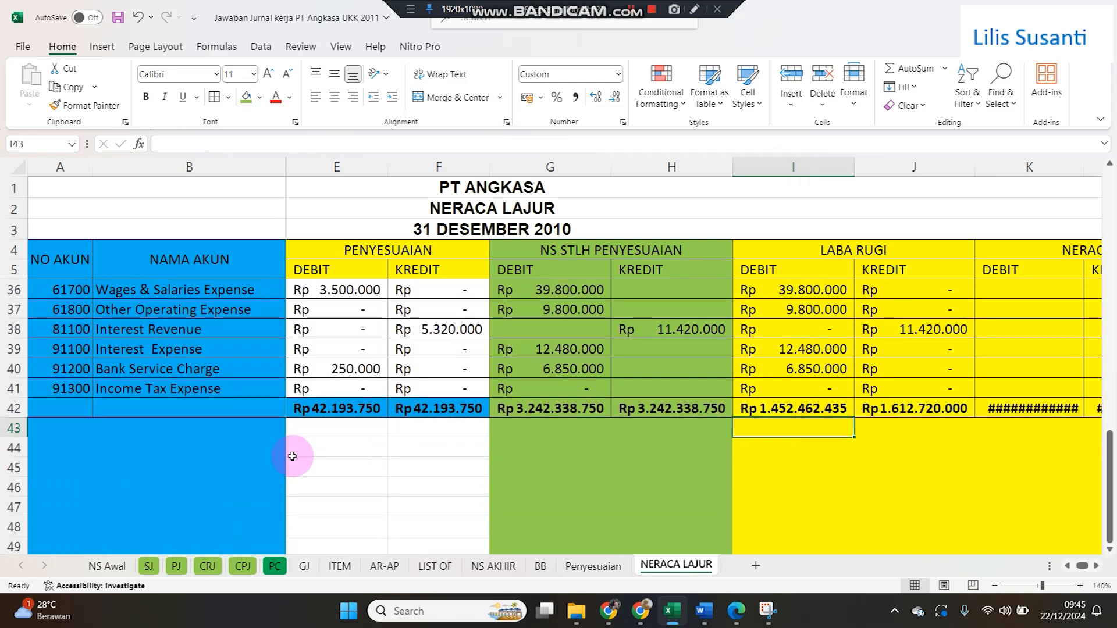
pyautogui.moveTo(793, 425); pyautogui.dragTo(966, 443)
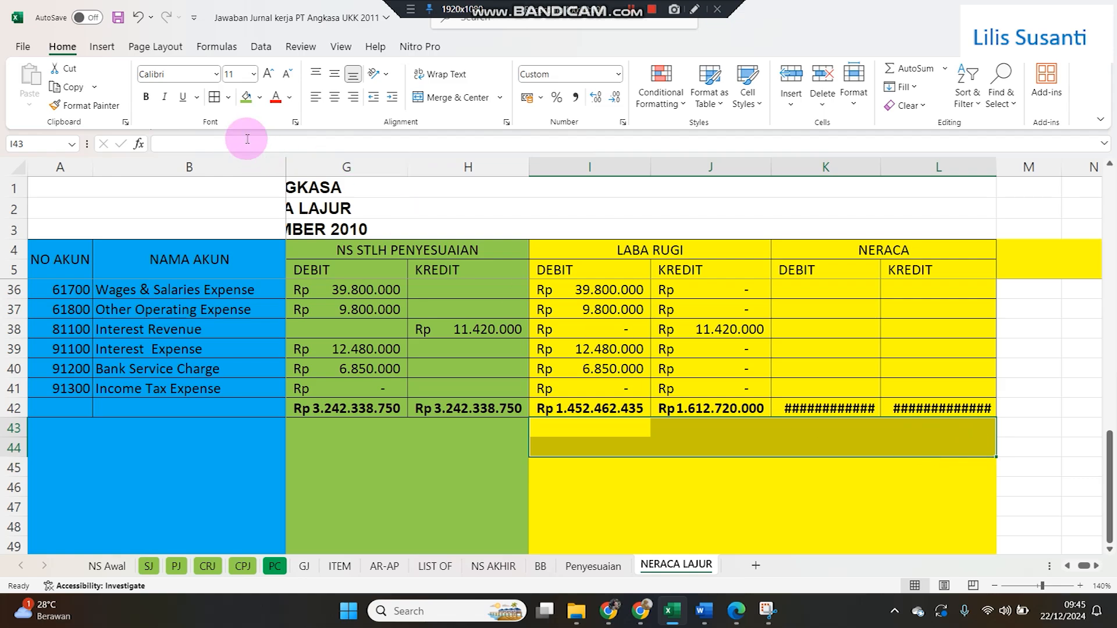
pyautogui.click(212, 97)
# - Calculate the LABA RUGI difference in I43 with the formula =J42-I42
pyautogui.click(591, 424)
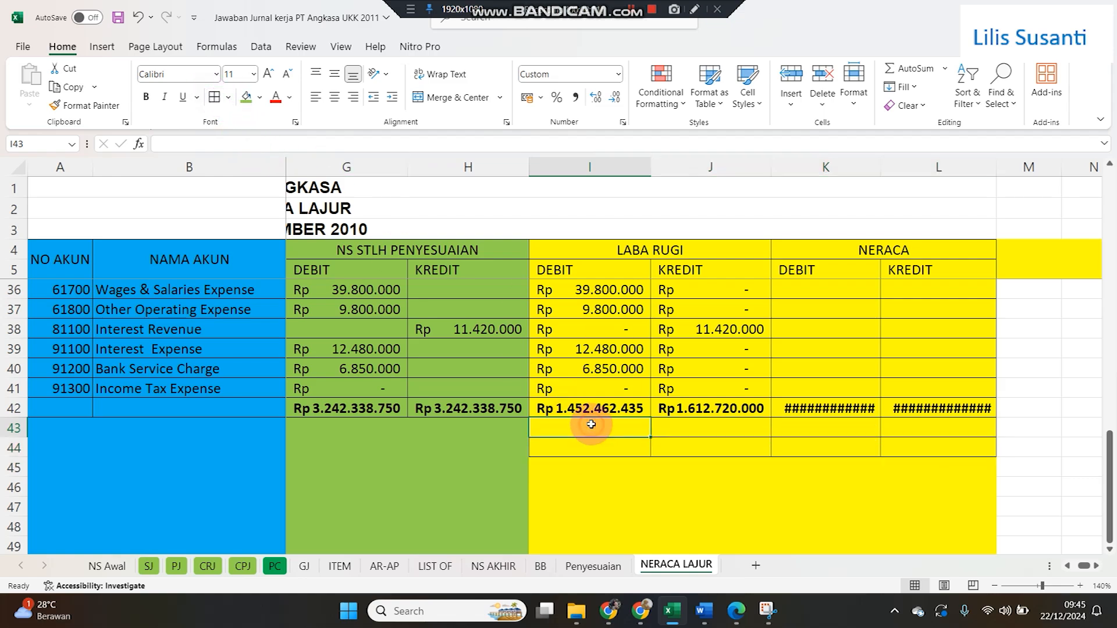
pyautogui.write('=')
pyautogui.press('Right')
pyautogui.press('Right')
pyautogui.press('Up')
pyautogui.press('Left')
pyautogui.write('-')
pyautogui.press('Up')
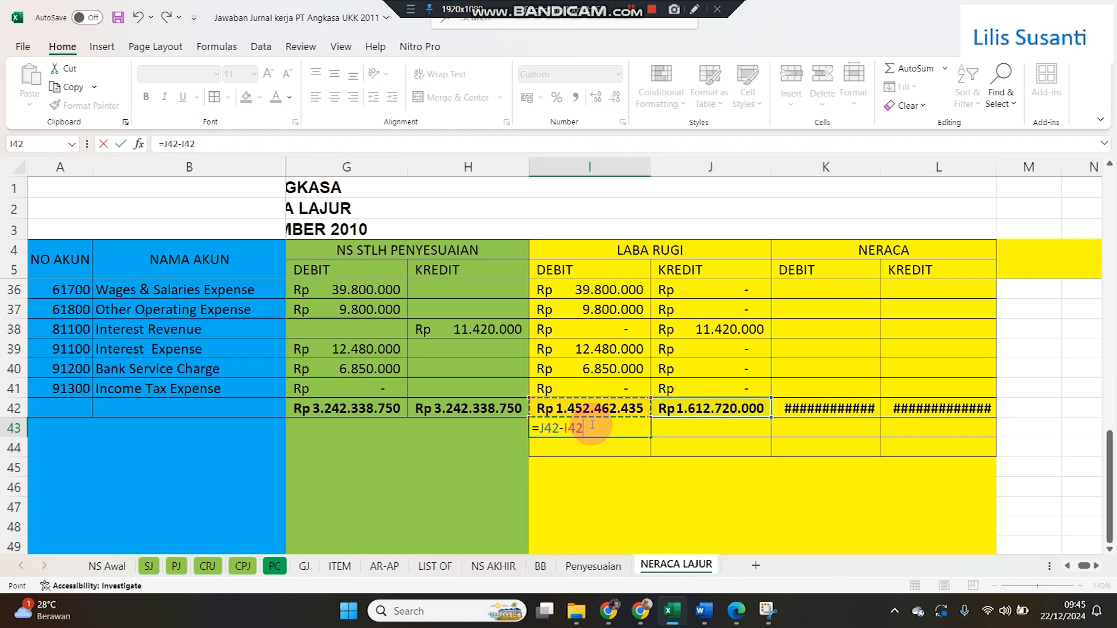
pyautogui.press('Return')
pyautogui.write('=')
pyautogui.press('Up')
pyautogui.press('Up')
pyautogui.write('=')
pyautogui.press('Up')
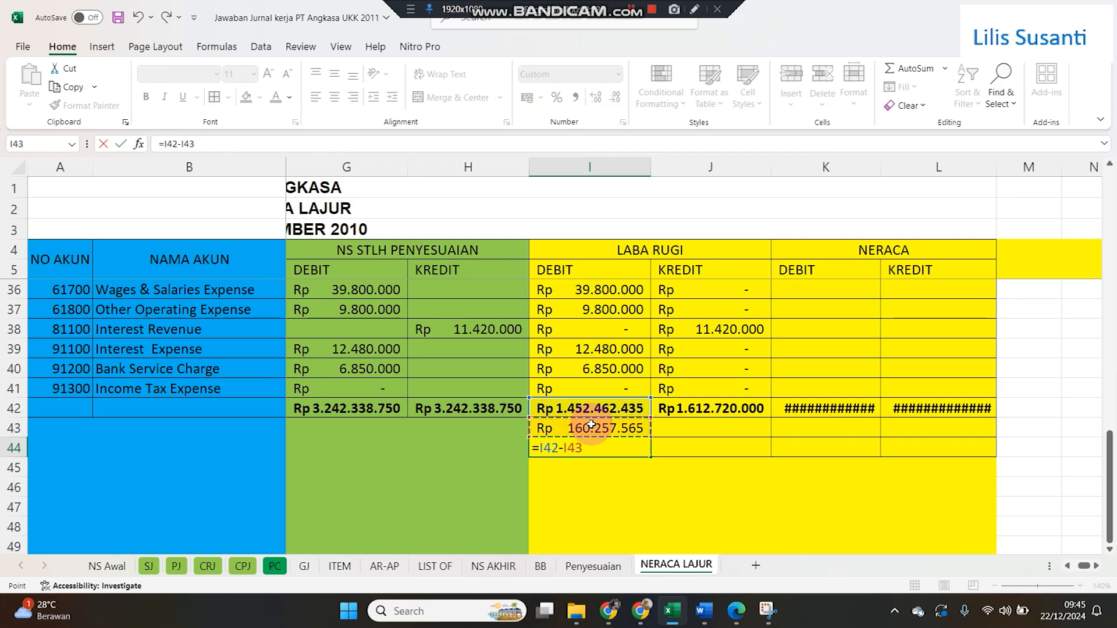
pyautogui.press('Return')
pyautogui.press('Up')
pyautogui.press('F2')
pyautogui.press('Escape')
# - Add the LABA RUGI debit total and the profit difference in I44 with the formula =I42+I43
pyautogui.write('=')
pyautogui.press('Up')
pyautogui.press('Up')
pyautogui.press('Up')
pyautogui.press('Return')
# - Carry the profit over to the NERACA KREDIT column by linking L43 to I43
pyautogui.press('Up')
pyautogui.press('Up')
pyautogui.press('Right')
pyautogui.press('Left')
pyautogui.press('Right')
pyautogui.press('Right')
pyautogui.press('Right')
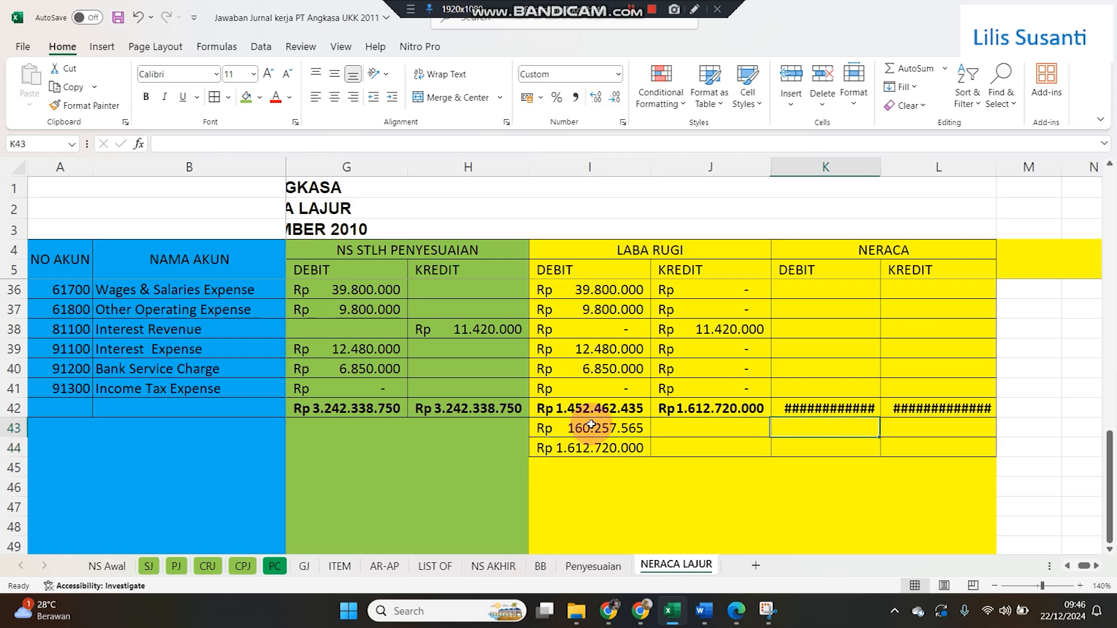
pyautogui.write('=-')
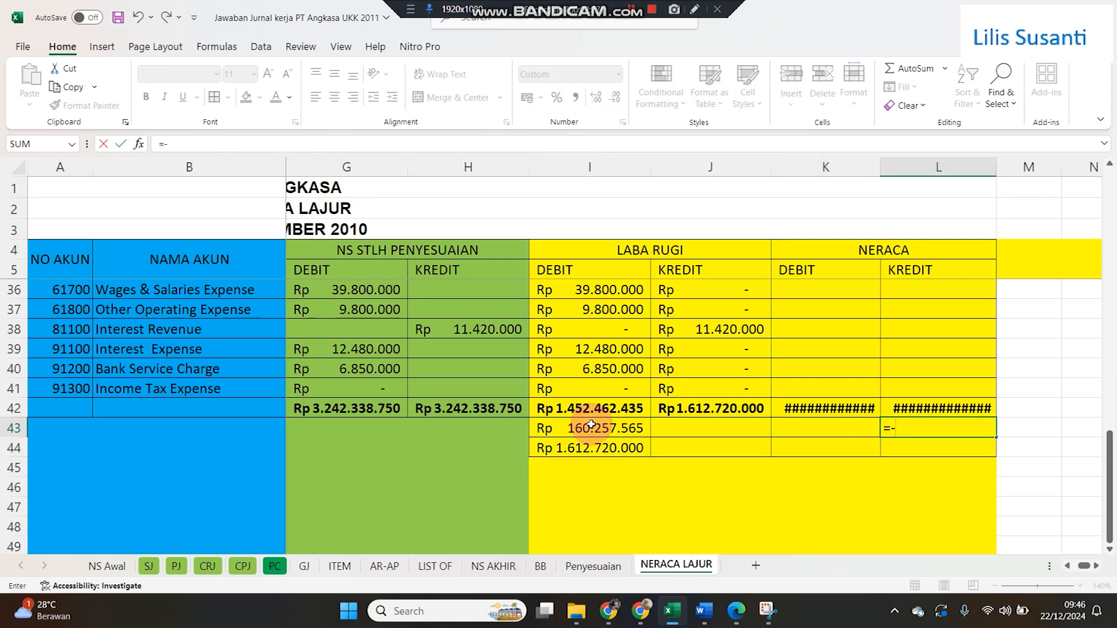
pyautogui.press('Left')
pyautogui.press('Left')
pyautogui.press('Left')
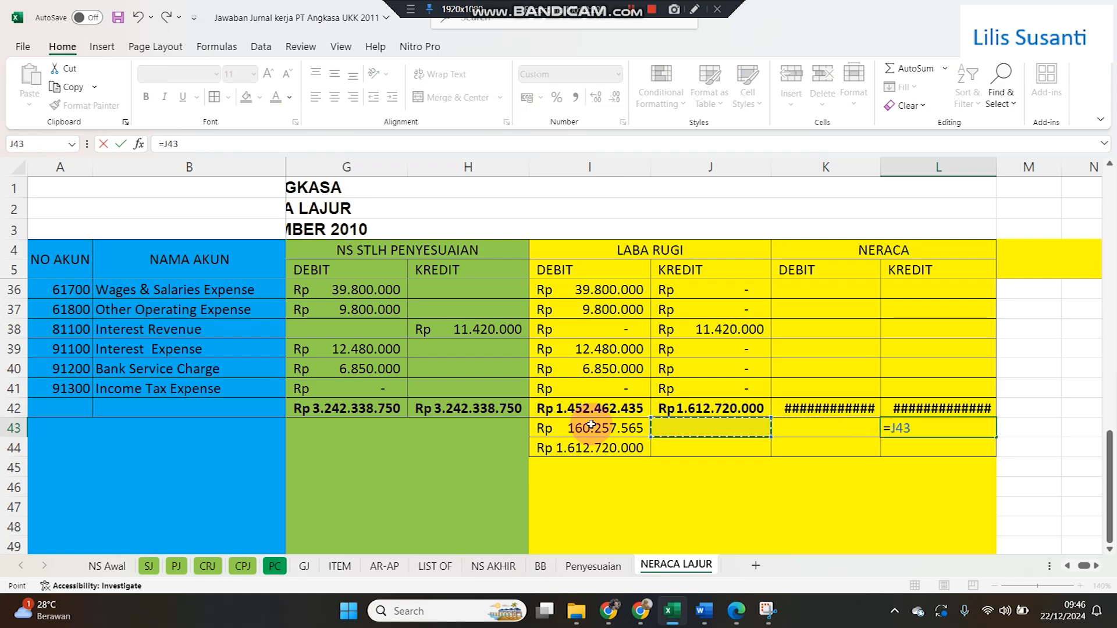
pyautogui.press('Return')
pyautogui.press('Up')
pyautogui.press('Down')
# - Copy the total formula from I44 across to L44 and make the row's totals bold
pyautogui.press('Left')
pyautogui.press('Left')
pyautogui.press('Left')
pyautogui.press('Left')
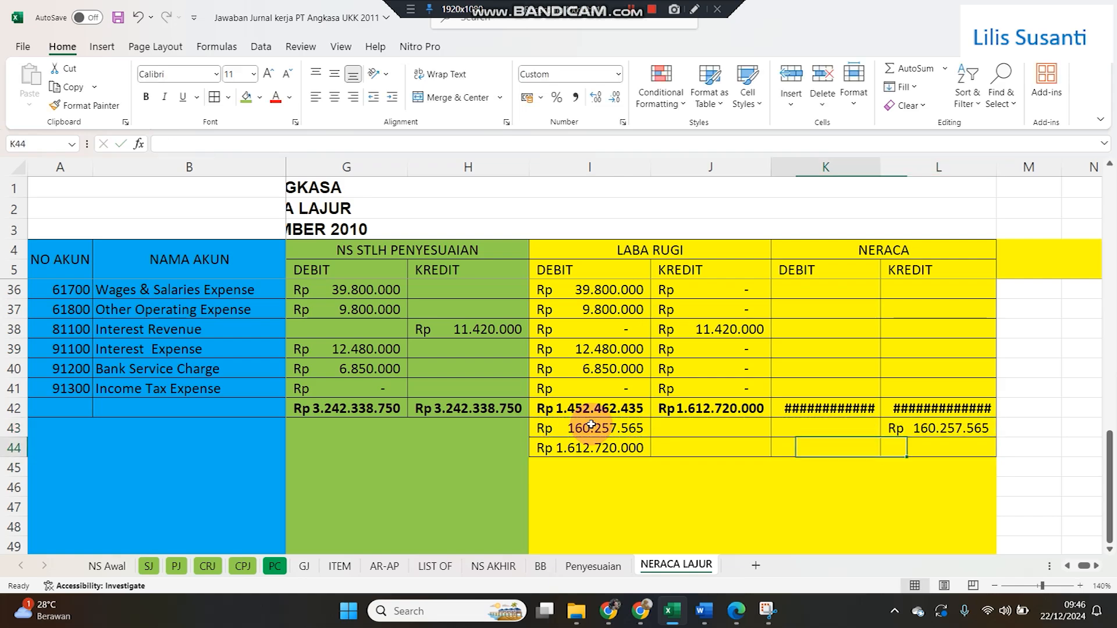
pyautogui.press('Right')
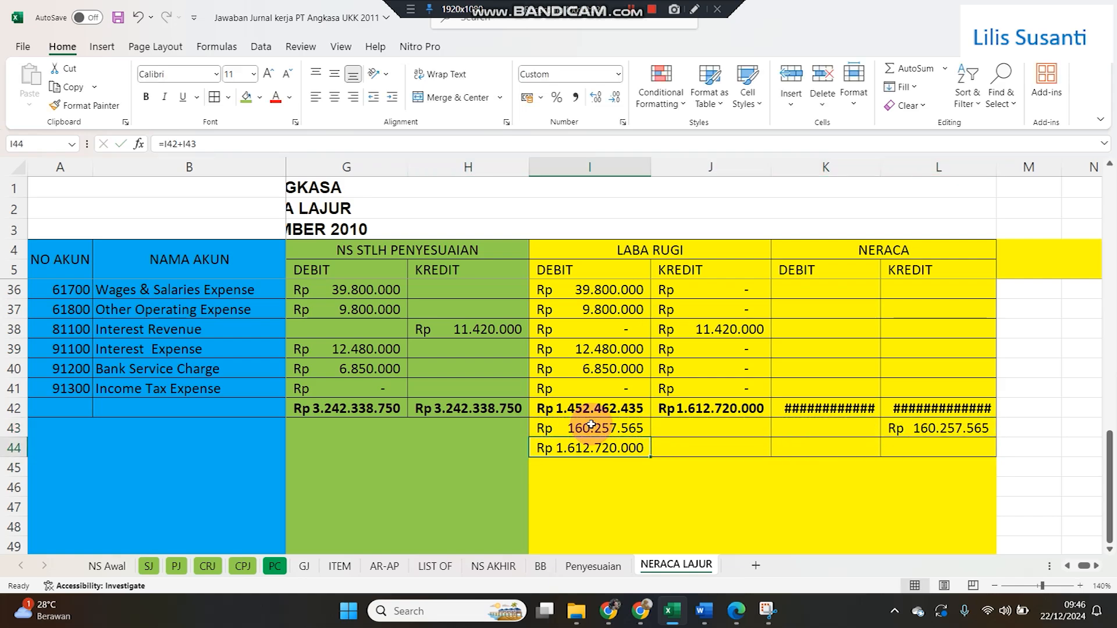
pyautogui.hotkey('shift', 'Right')
pyautogui.hotkey('shift', 'Right')
pyautogui.hotkey('shift', 'Right')
pyautogui.hotkey('ctrl', 'r')
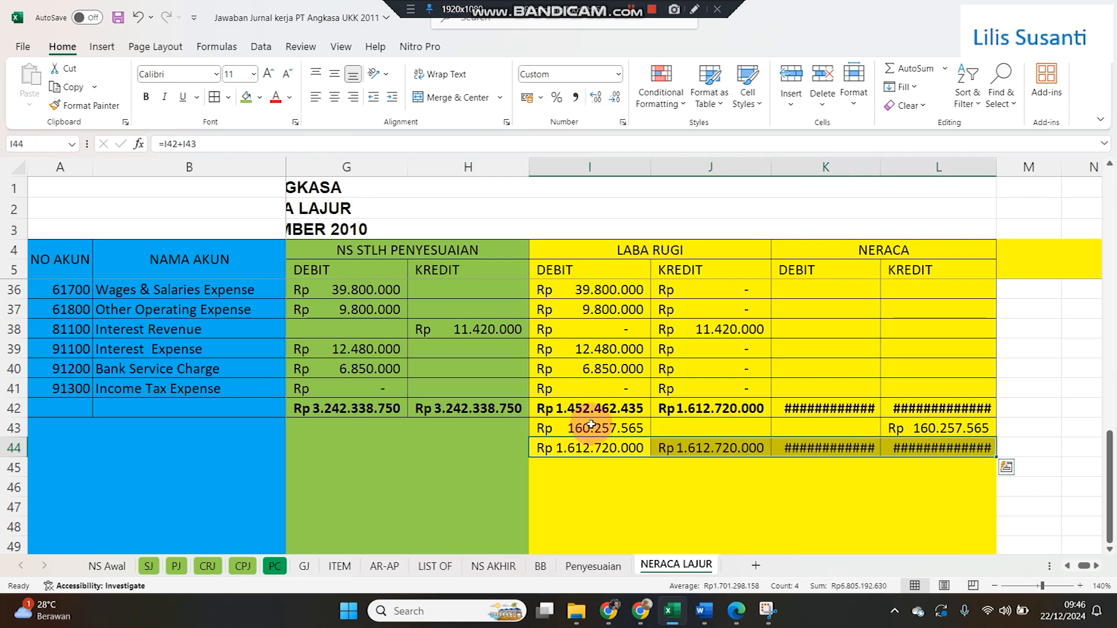
pyautogui.hotkey('ctrl', 'b')
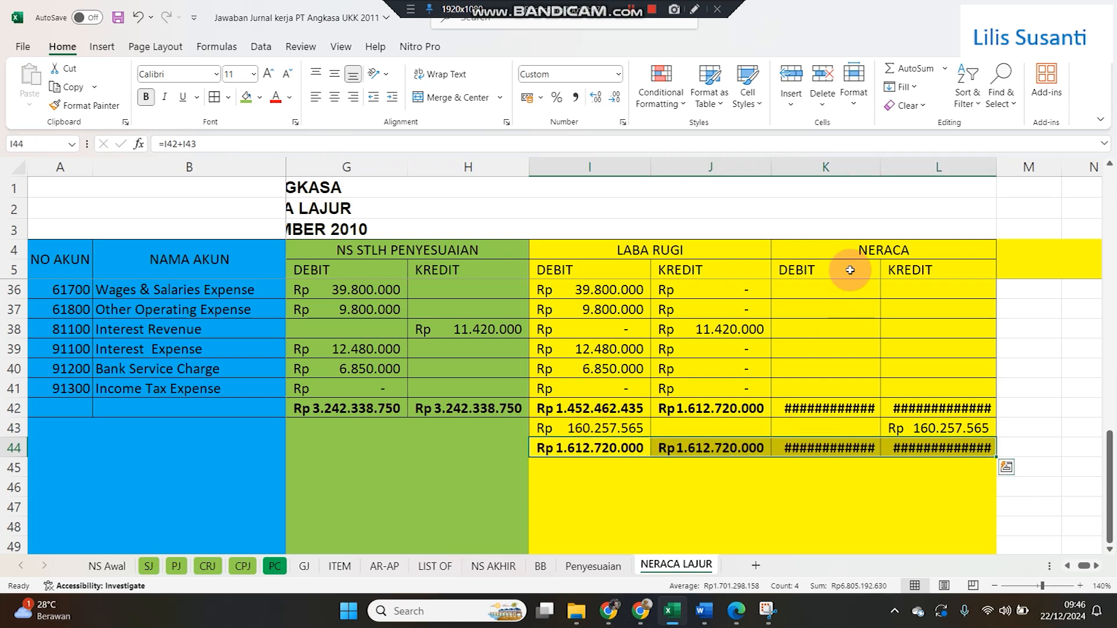
# - Widen the NERACA columns K and L to fit their totals
pyautogui.moveTo(883, 168); pyautogui.dragTo(885, 169)
pyautogui.doubleClick(884, 169)
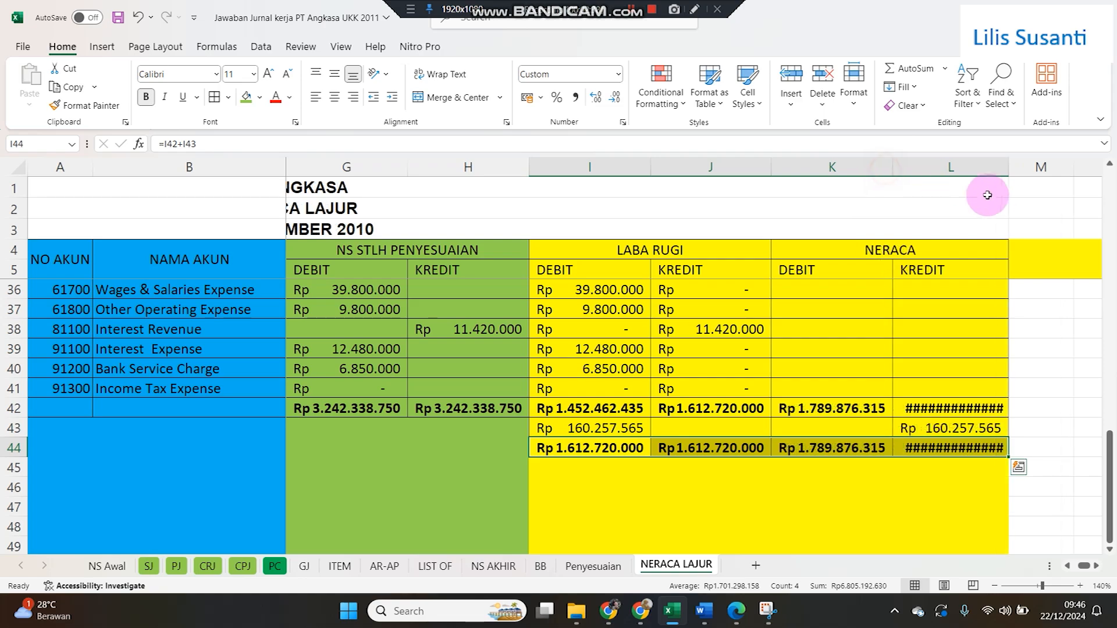
pyautogui.doubleClick(1005, 167)
pyautogui.click(880, 498)
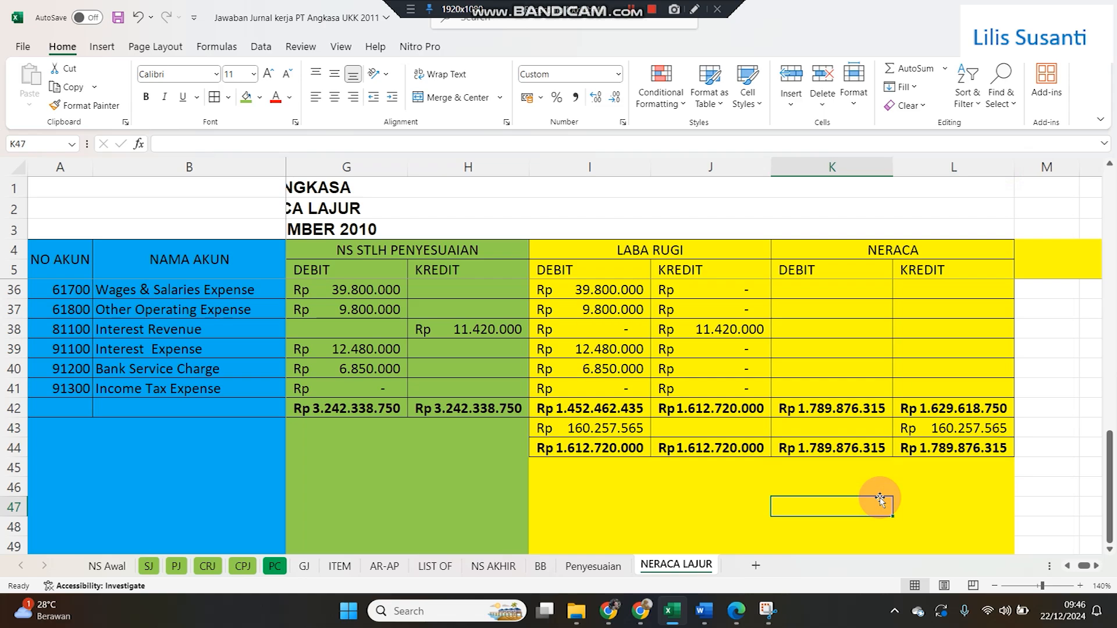
pyautogui.click(374, 343)
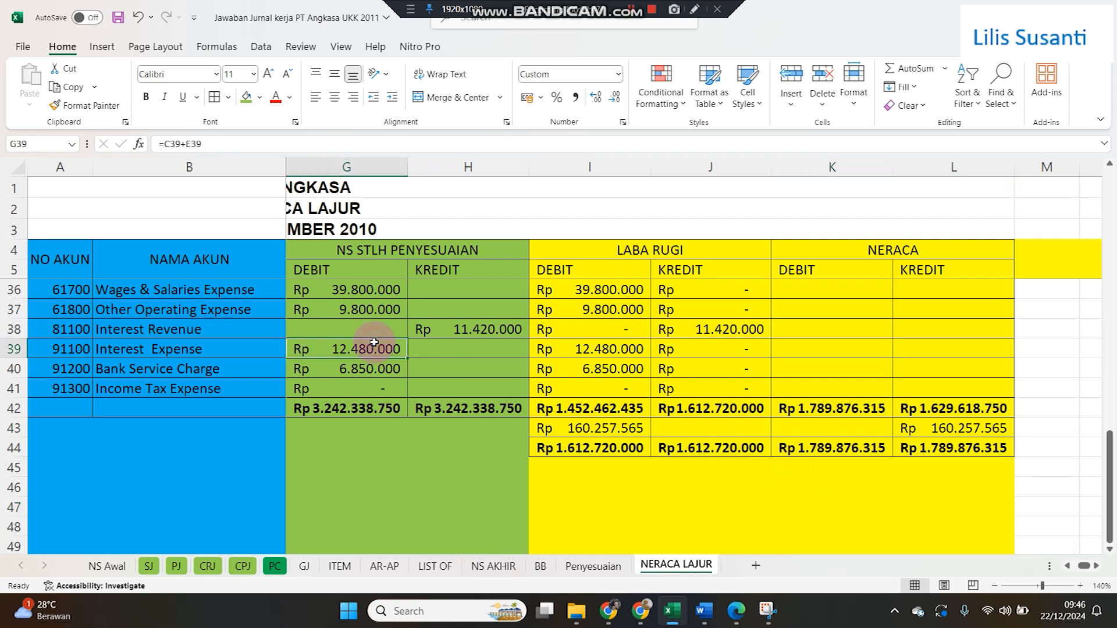
pyautogui.click(735, 384)
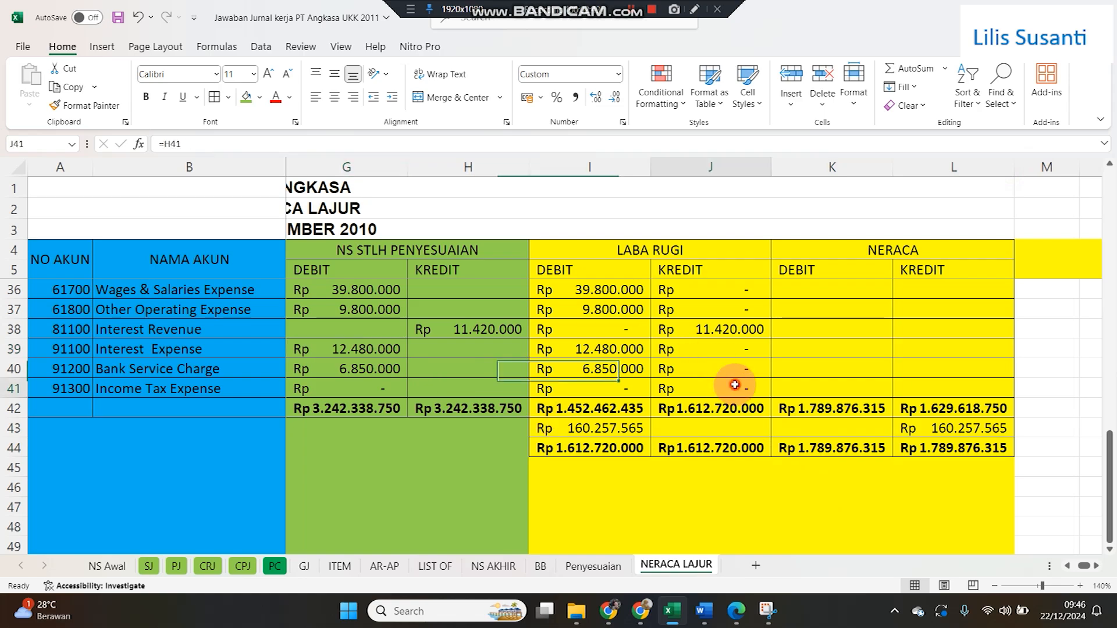
pyautogui.click(880, 345)
# - Replace the Sales row's LABA RUGI KREDIT entry in J26 with the formula =IF(A26>=40000;H26;0)
pyautogui.scroll(10, 861, 342)
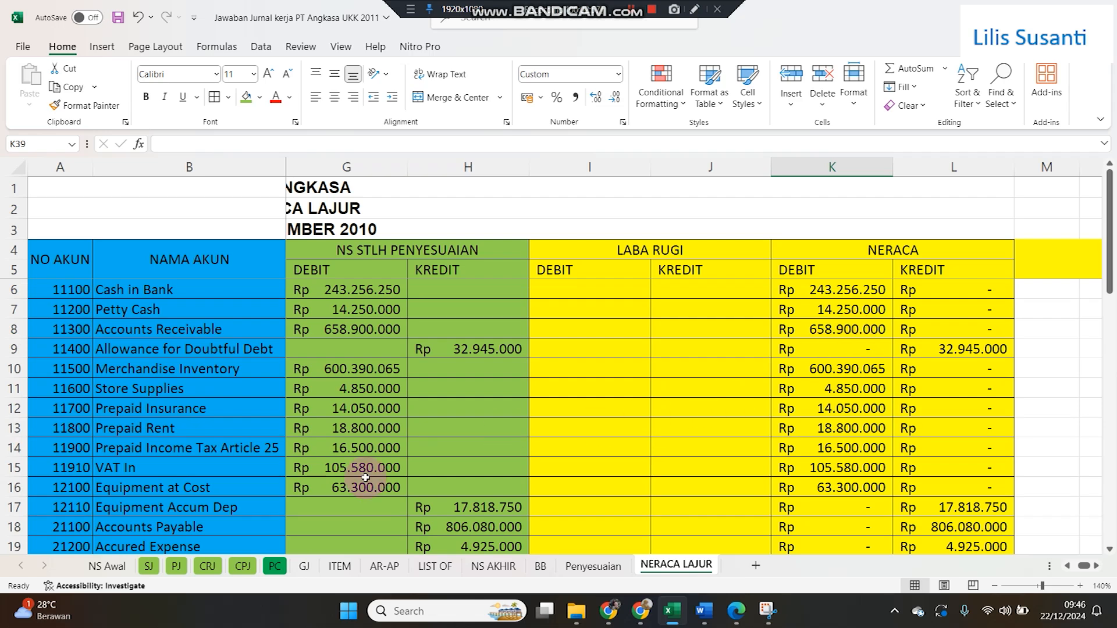
pyautogui.scroll(-4, 67, 427)
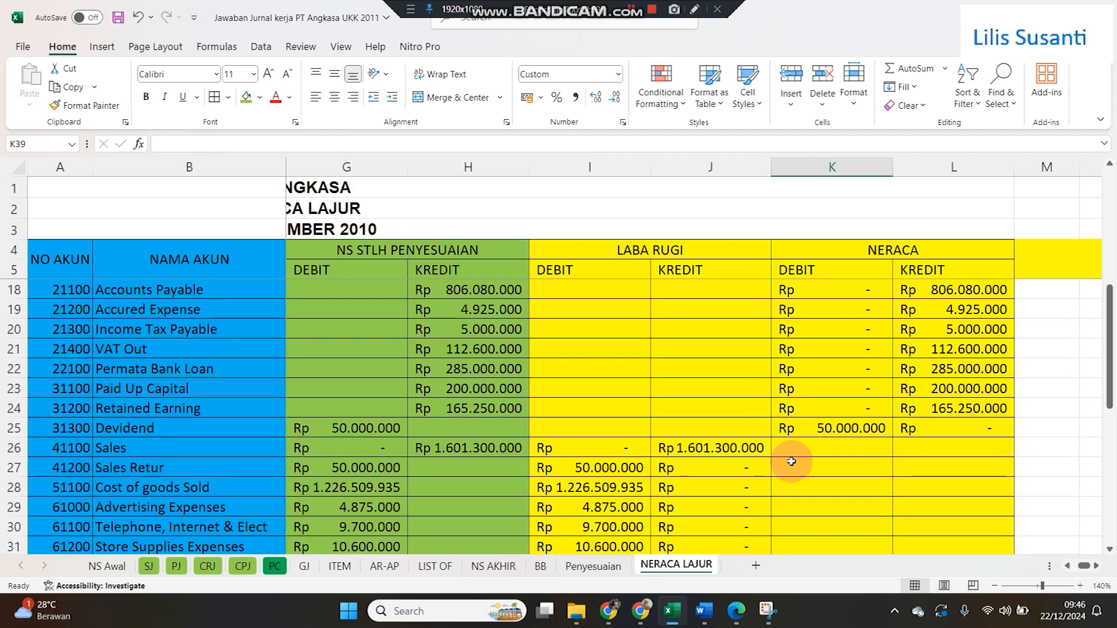
pyautogui.click(714, 448)
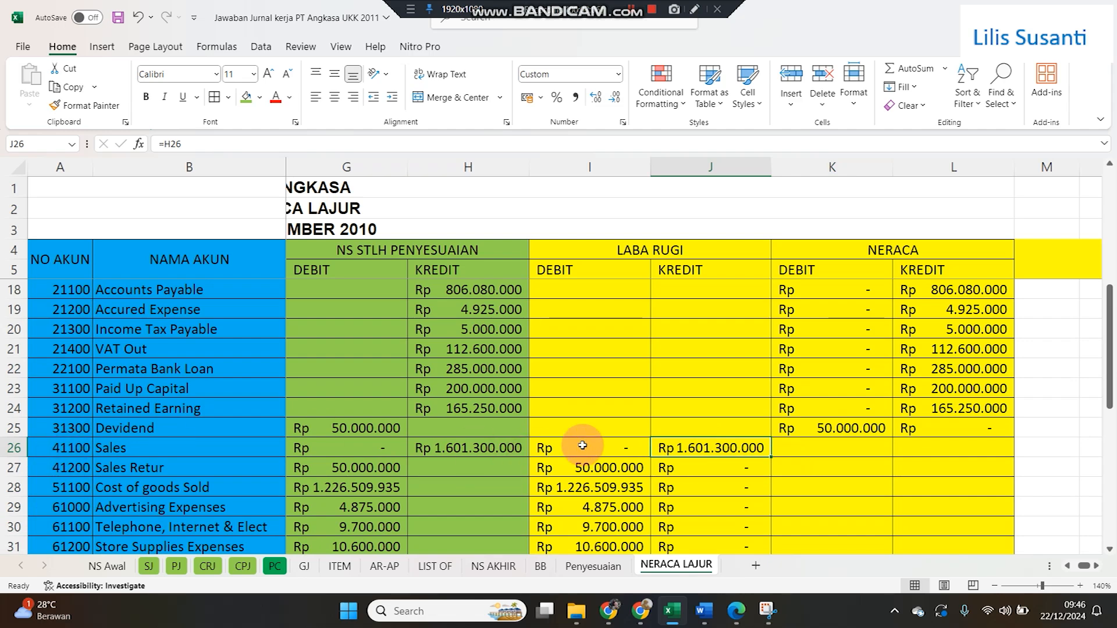
pyautogui.press('Delete')
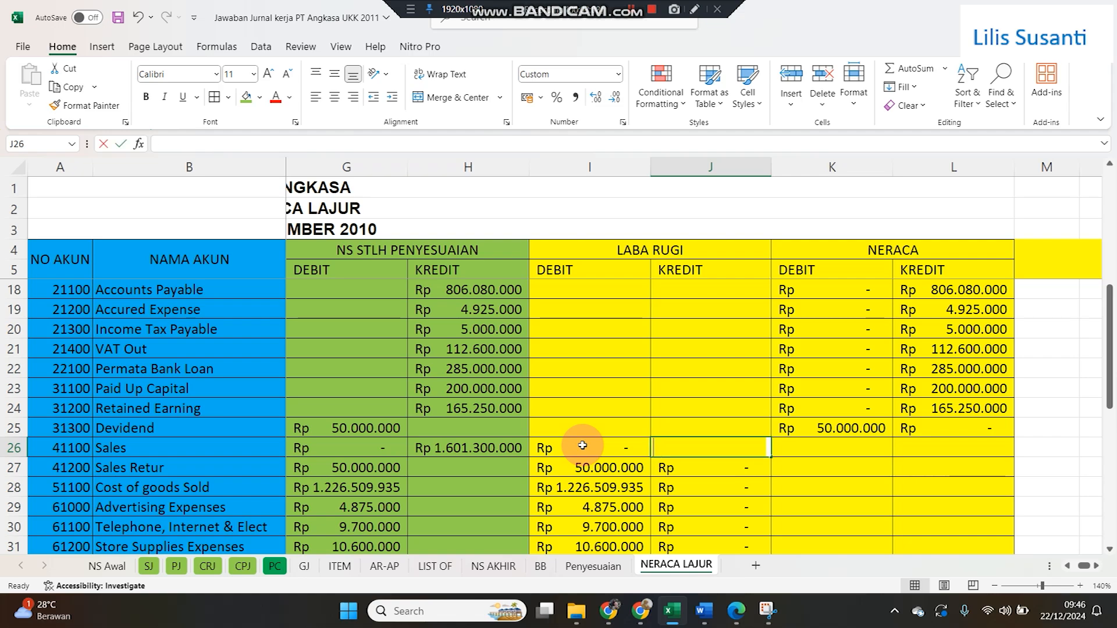
pyautogui.write('=IF')
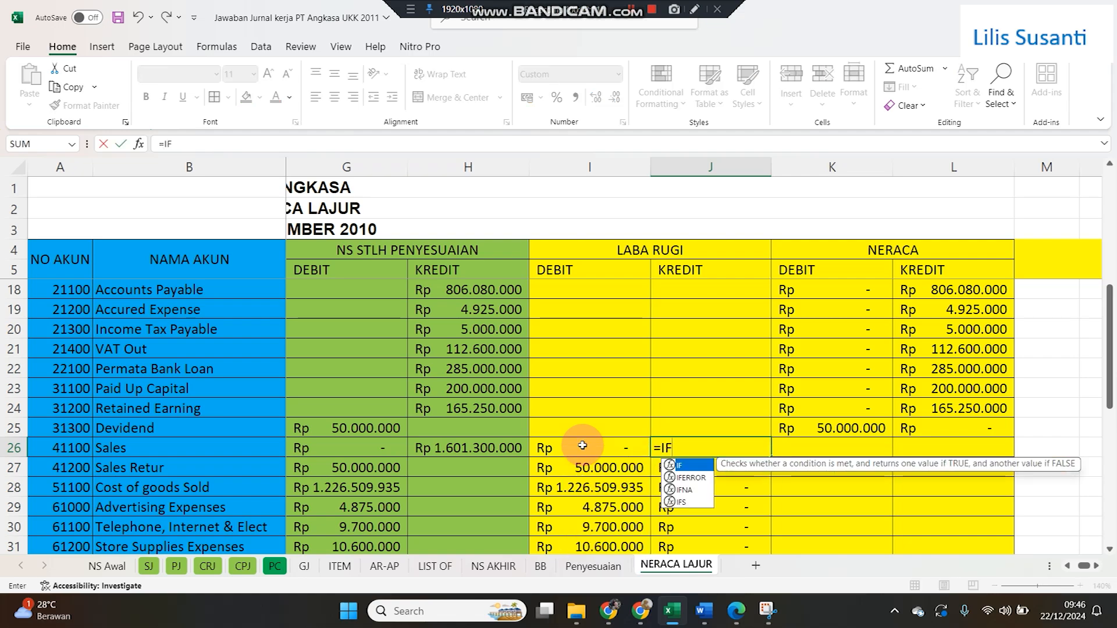
pyautogui.write('(')
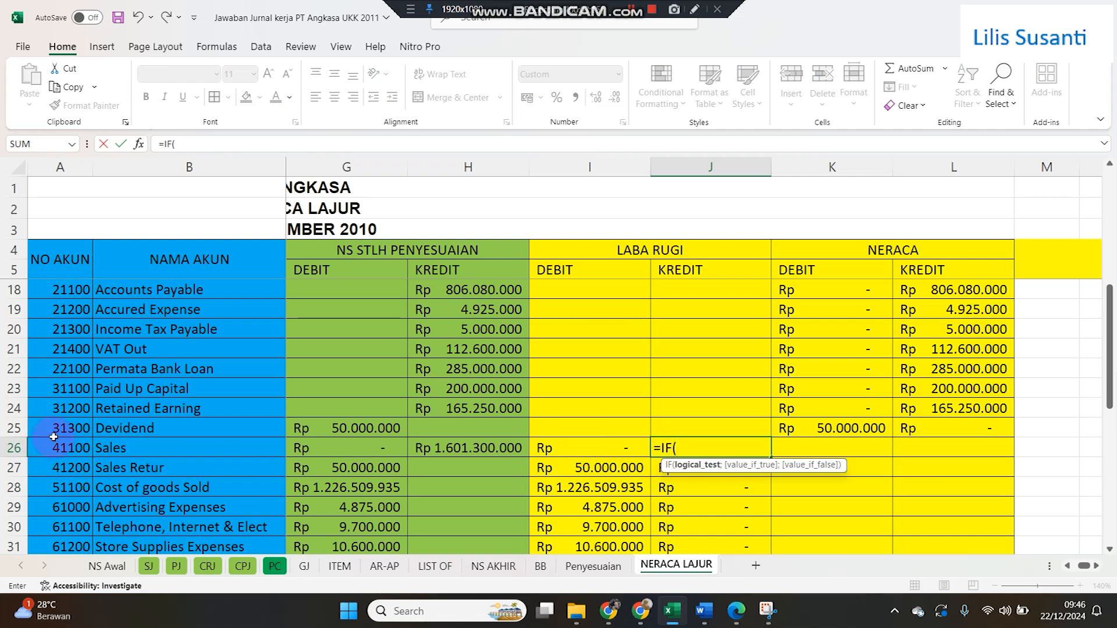
pyautogui.click(64, 451)
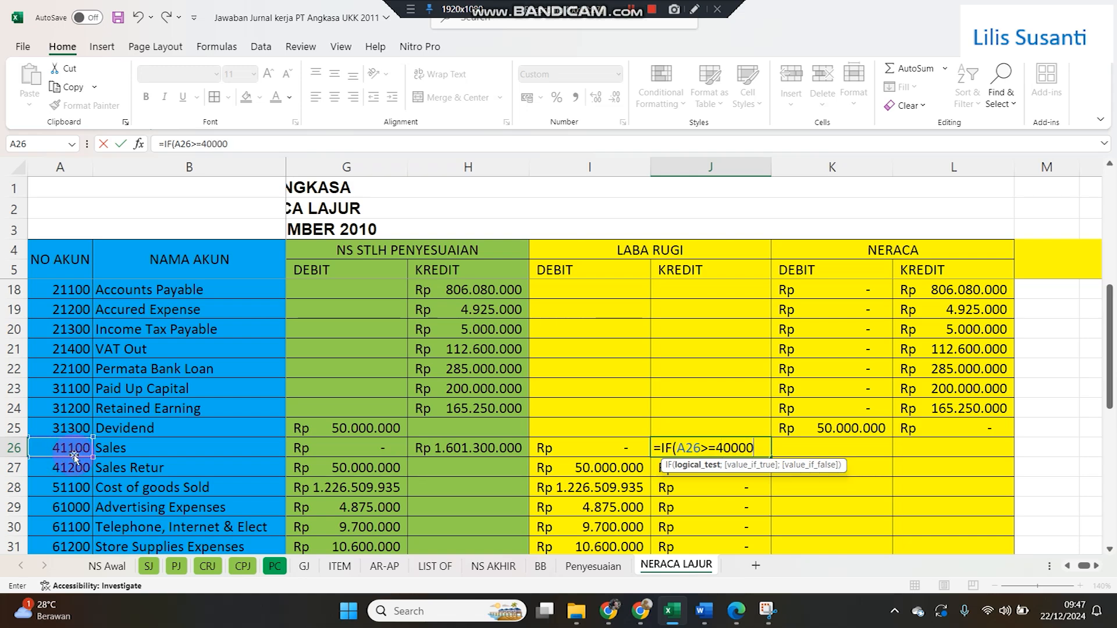
pyautogui.write(';')
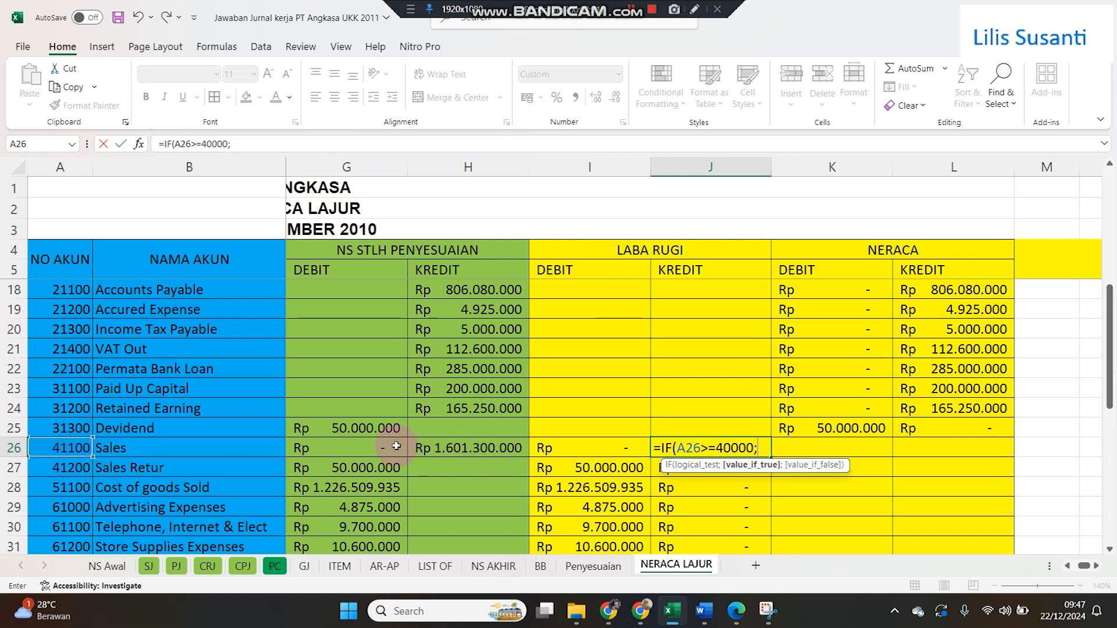
pyautogui.click(429, 447)
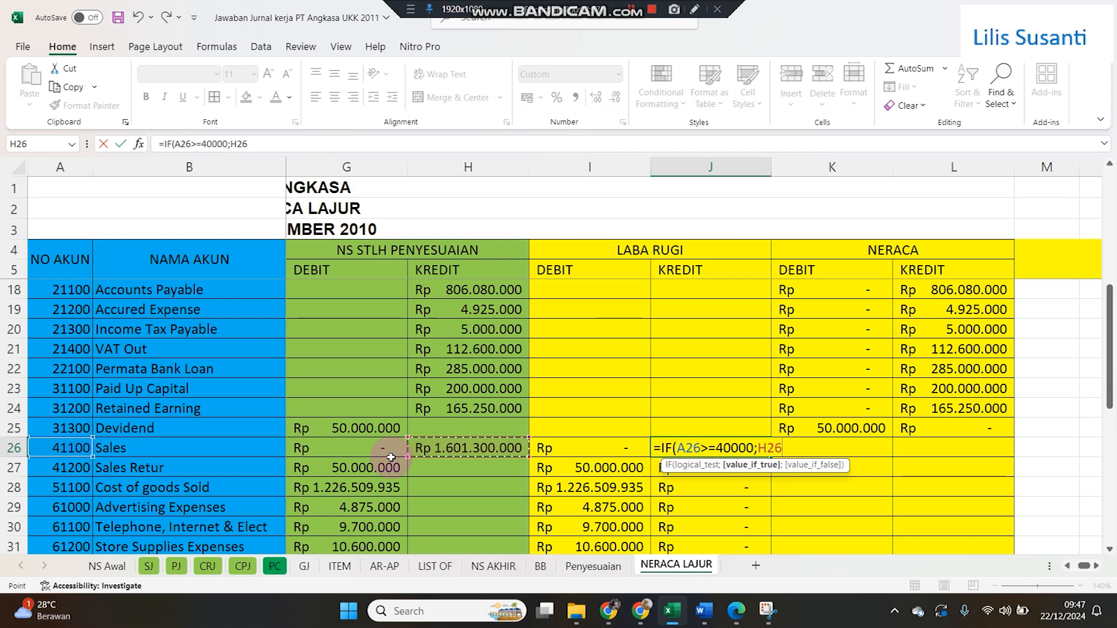
pyautogui.write(';0')
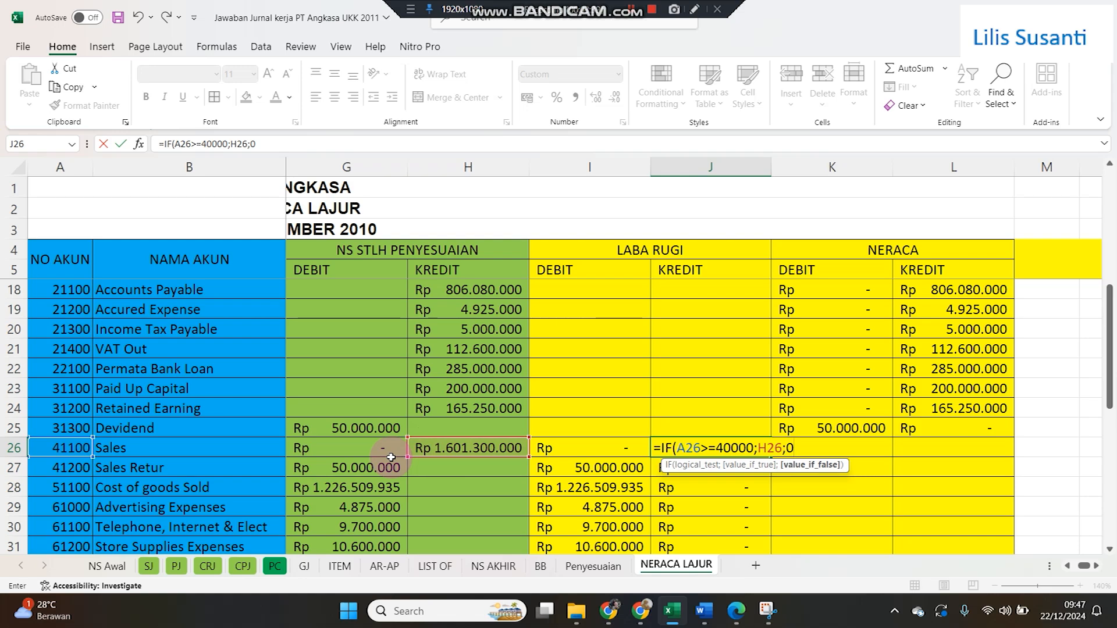
pyautogui.write(')')
pyautogui.press('Return')
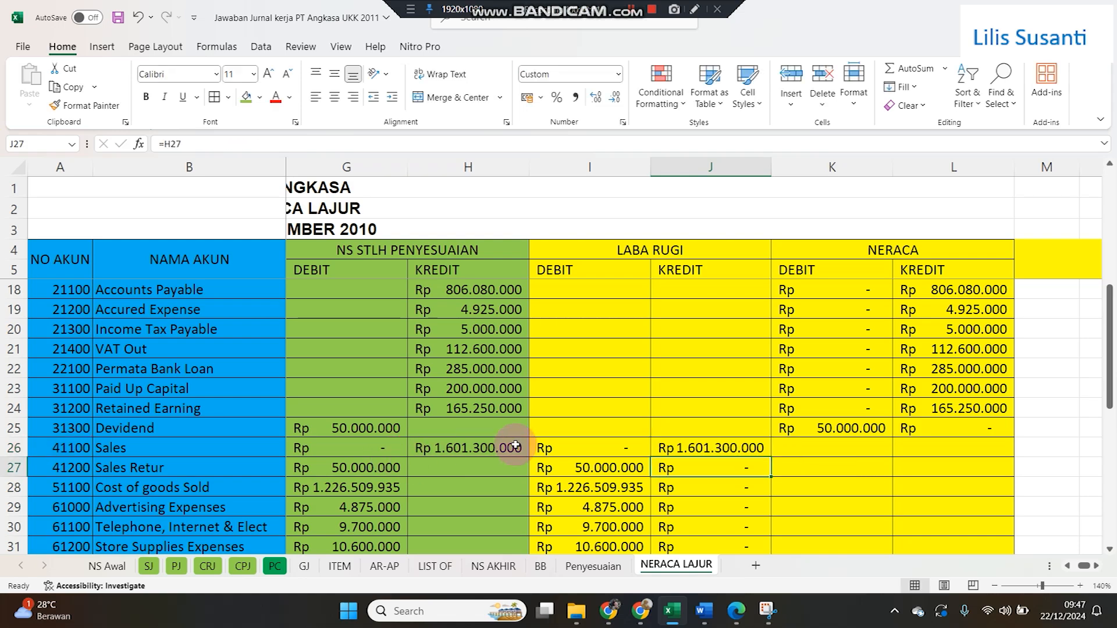
# - Copy the IF formula from J26 down the LABA RUGI KREDIT column to J38 and check the Interest Revenue formula
pyautogui.click(672, 449)
pyautogui.scroll(-1, 756, 460)
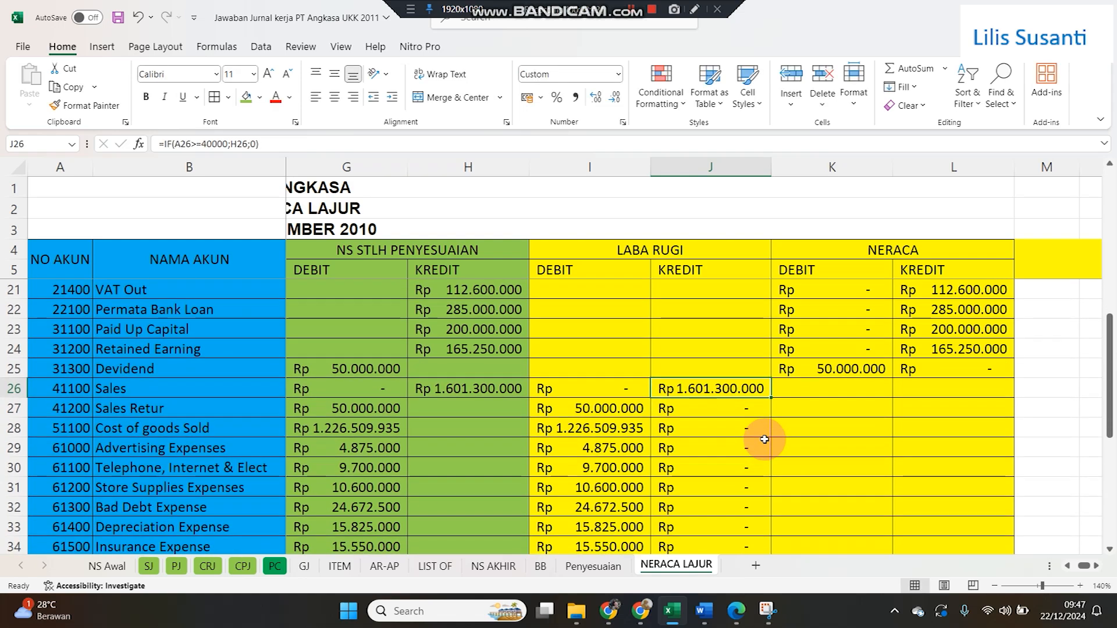
pyautogui.moveTo(772, 399); pyautogui.dragTo(726, 440)
pyautogui.click(721, 428)
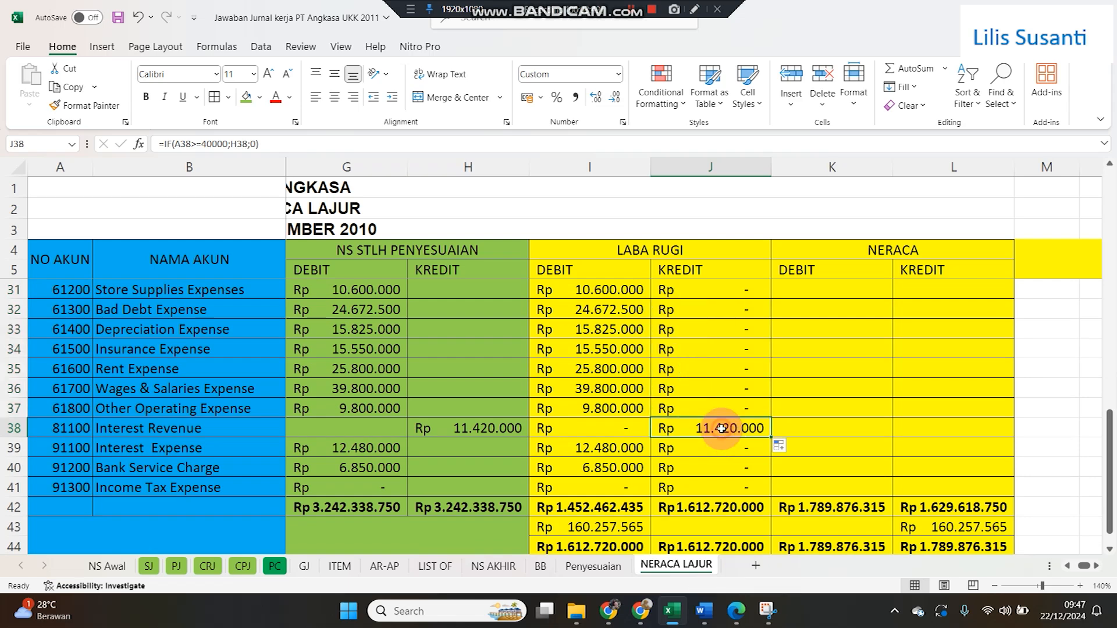
pyautogui.doubleClick(716, 429)
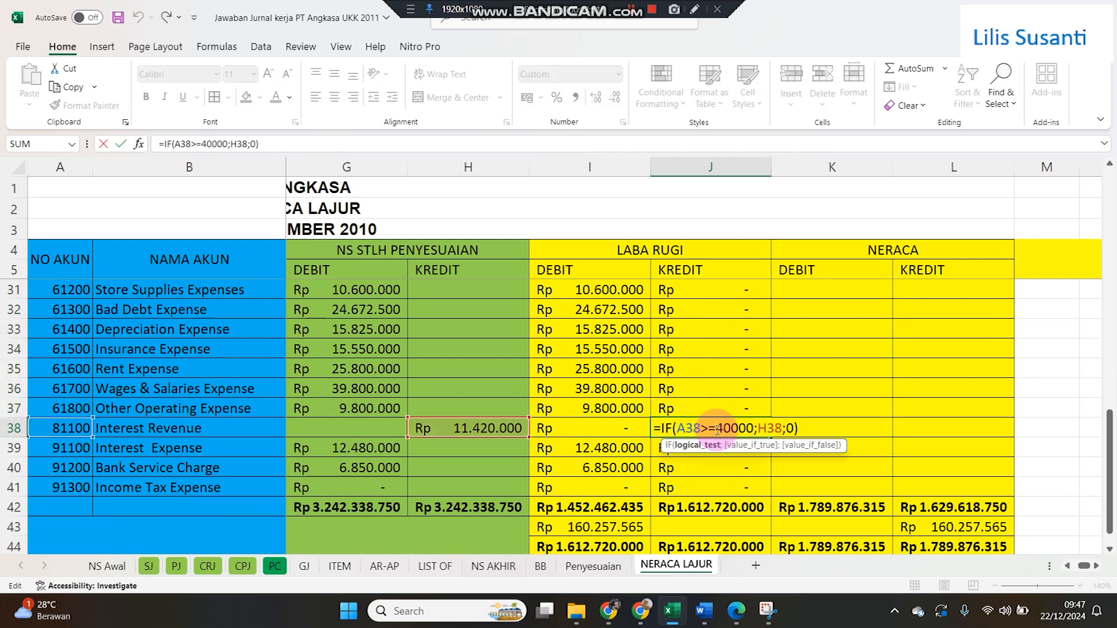
pyautogui.press('Return')
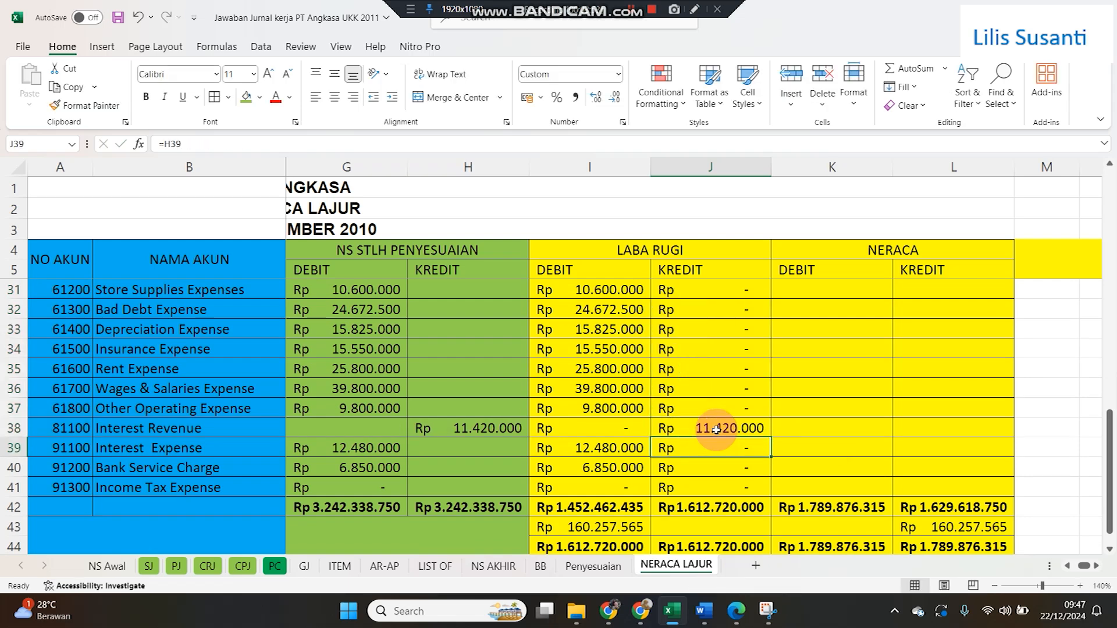
# - Re-enter the Sales row's LABA RUGI DEBIT formula in I26 as =G26
pyautogui.scroll(4, 716, 429)
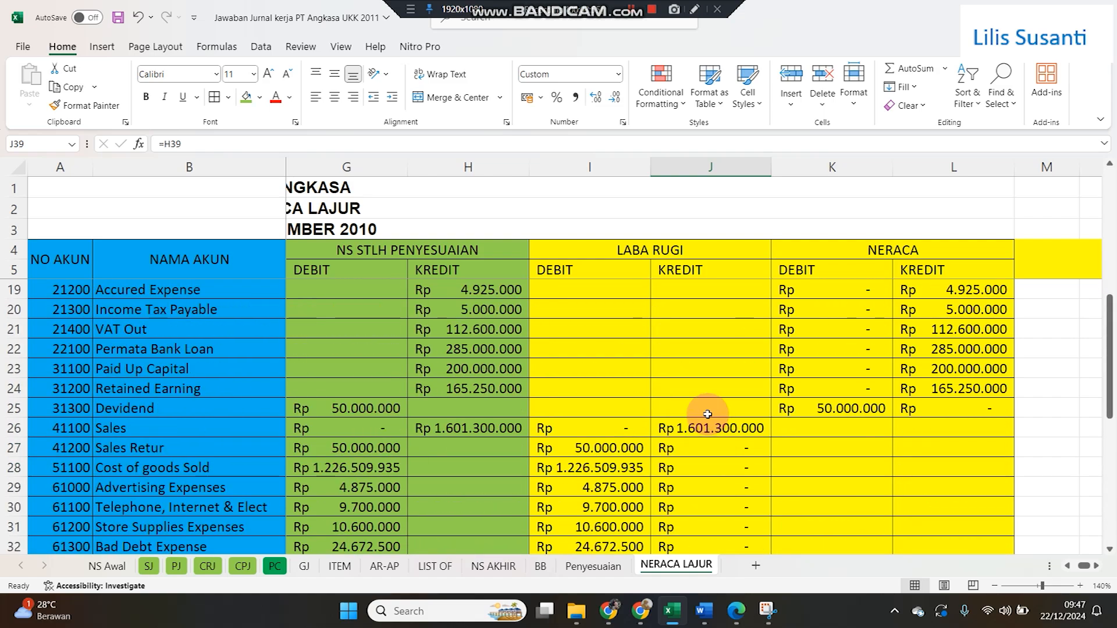
pyautogui.click(623, 434)
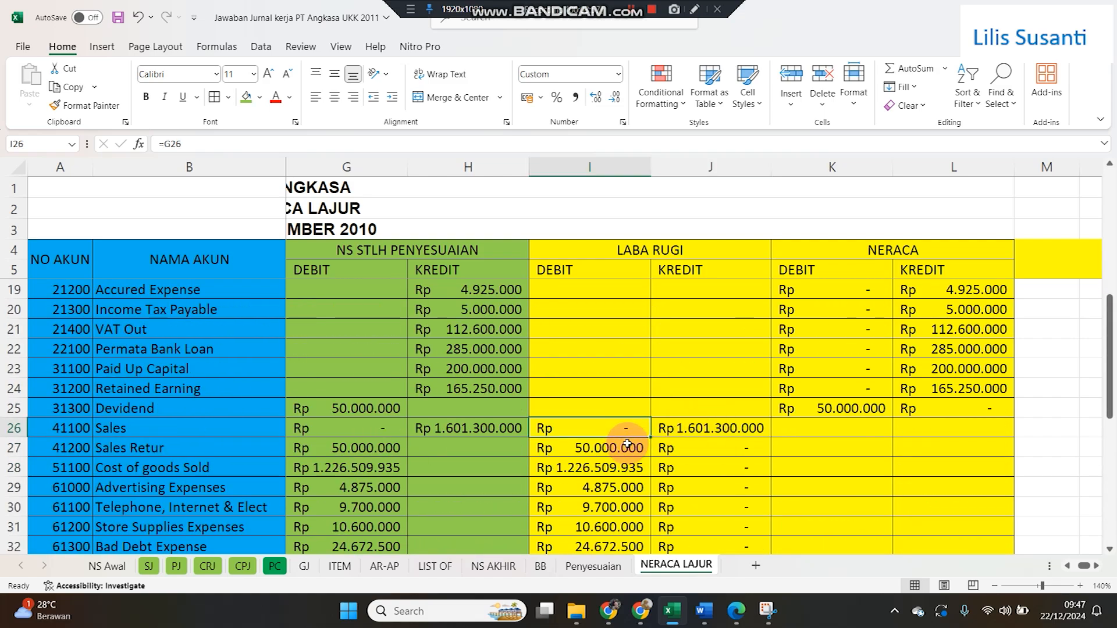
pyautogui.write('=')
pyautogui.press('Left')
pyautogui.press('Left')
pyautogui.press('Return')
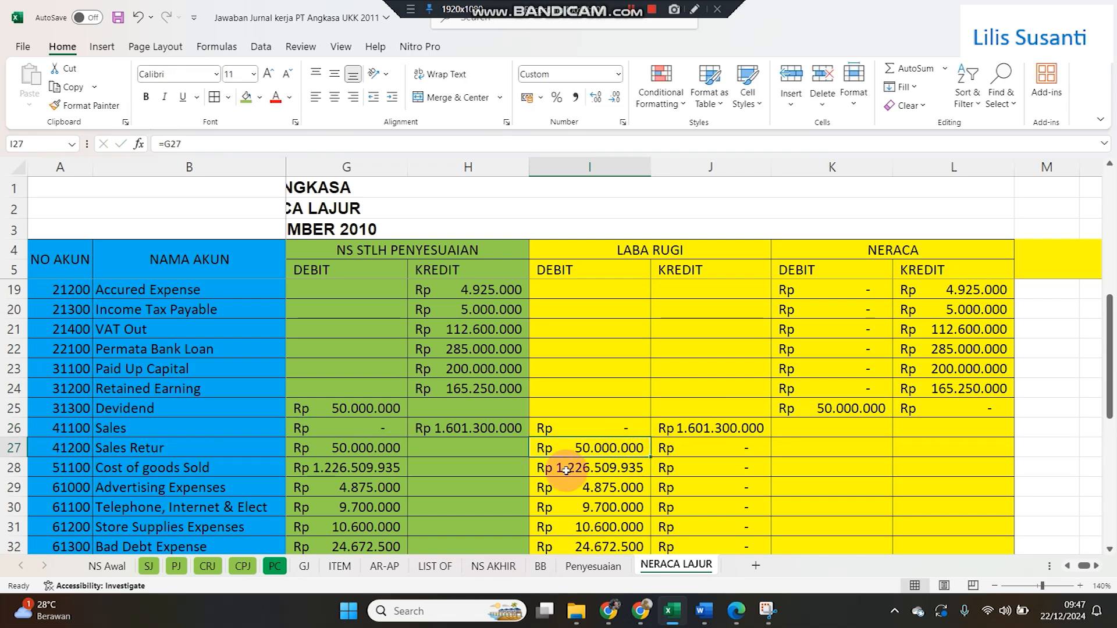
# - Highlight the account numbers 41100 to 51100 in A26:A28 with a yellow fill
pyautogui.moveTo(54, 431); pyautogui.dragTo(80, 469)
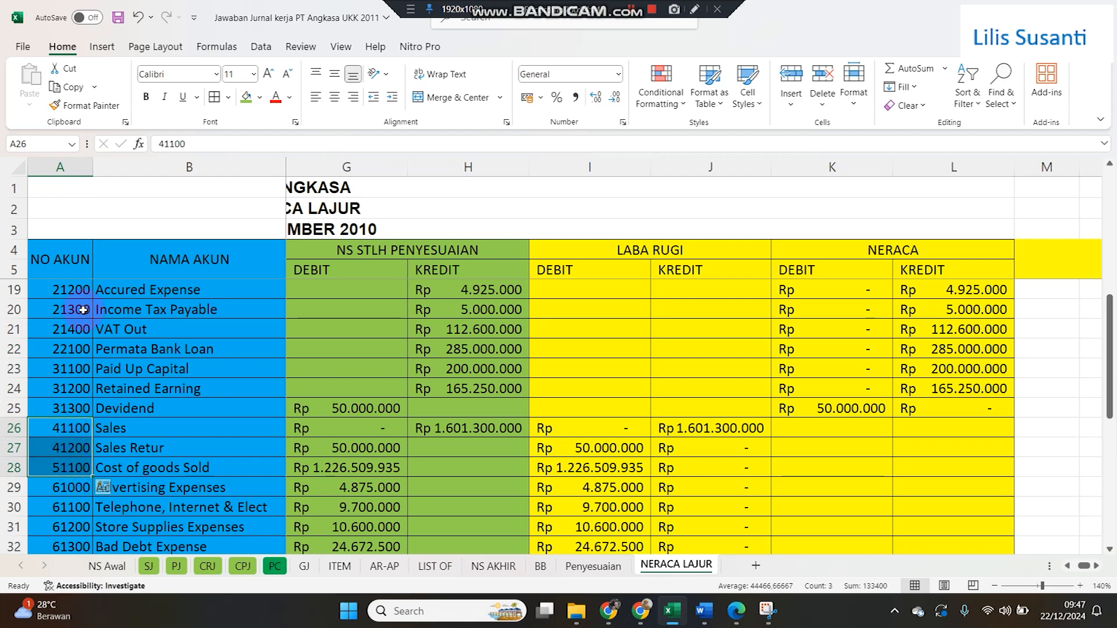
pyautogui.click(259, 97)
pyautogui.click(278, 264)
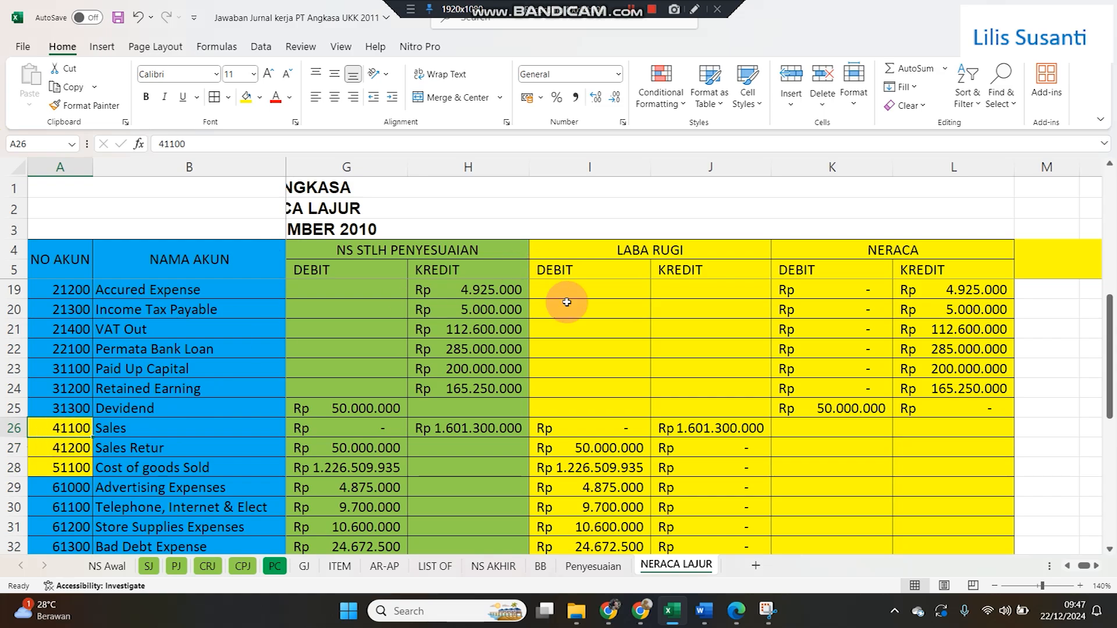
pyautogui.click(608, 387)
# - Examine the account numbers beginning with 1, 2 and 3 alongside their NERACA amounts
pyautogui.scroll(4, 610, 387)
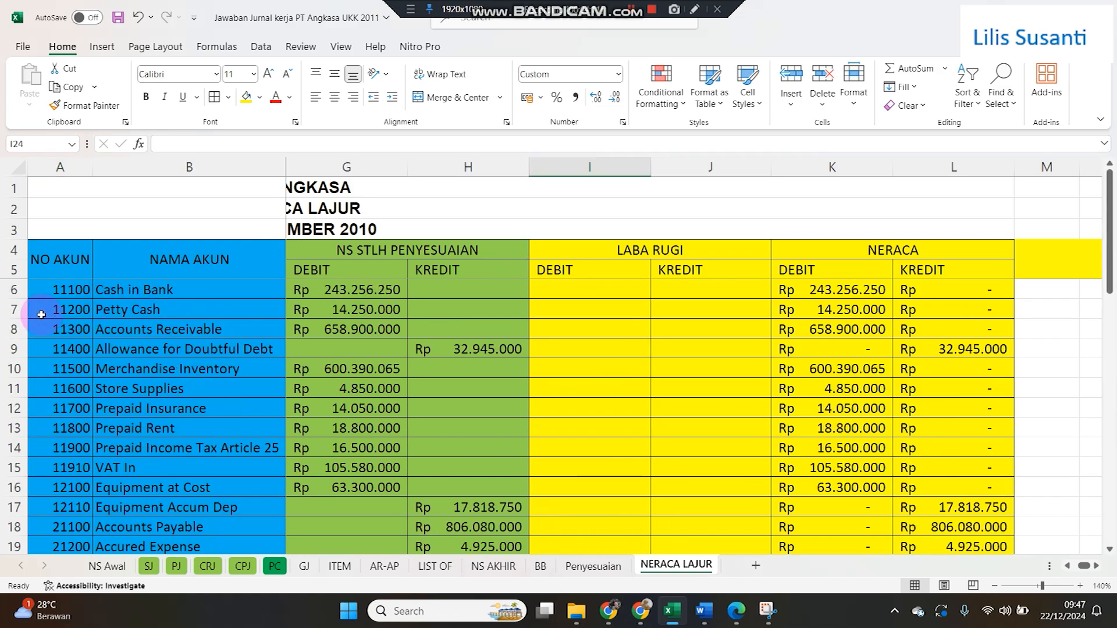
pyautogui.click(41, 292)
pyautogui.scroll(-3, 44, 312)
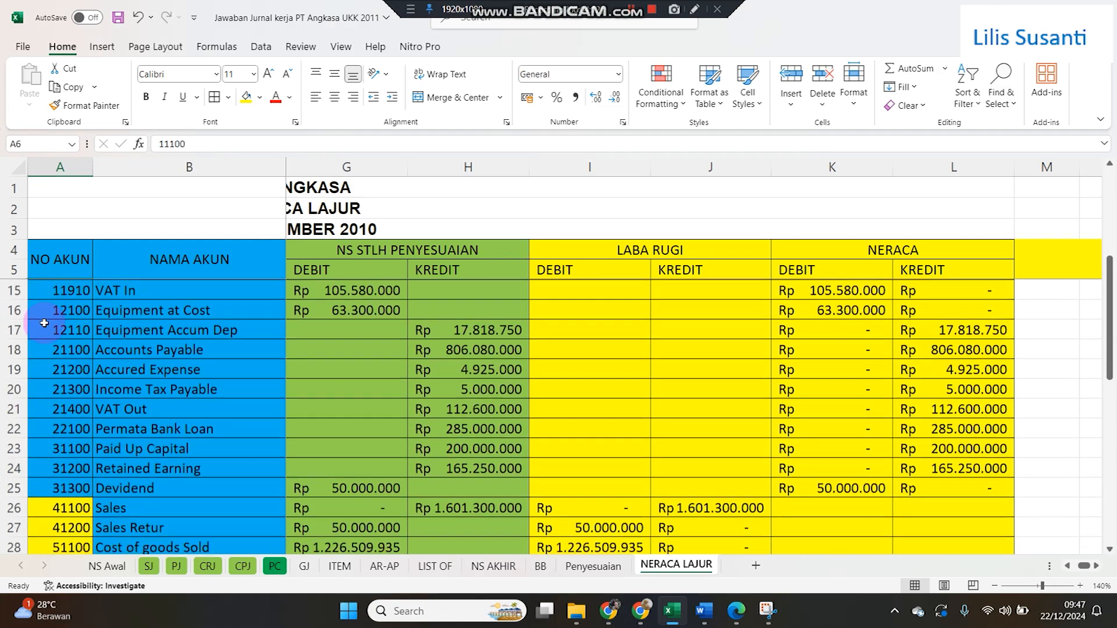
pyautogui.click(47, 353)
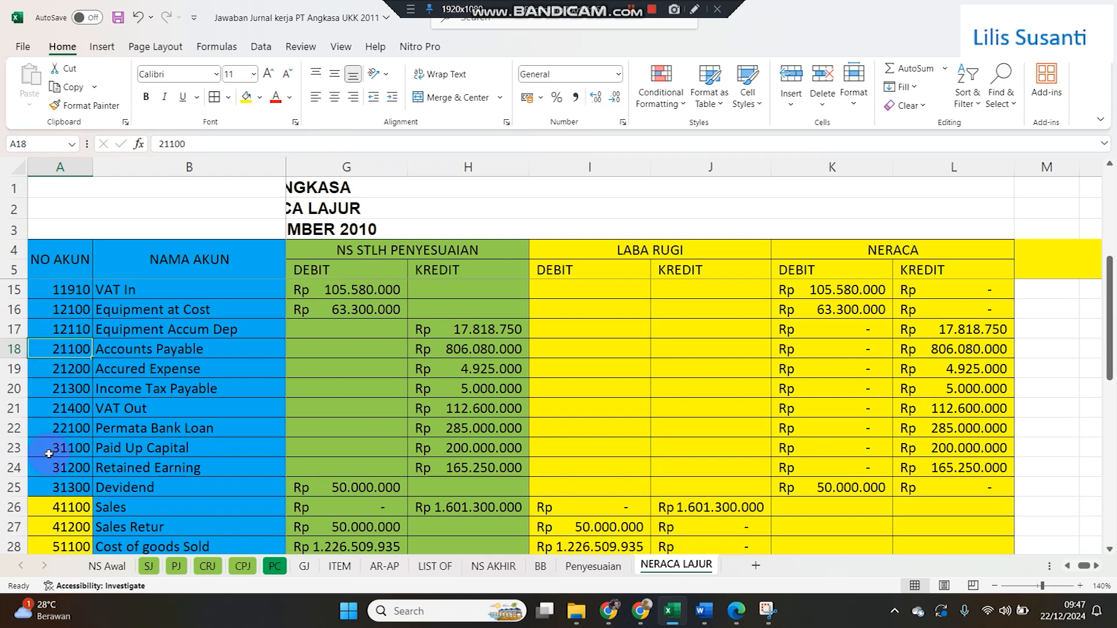
pyautogui.click(873, 314)
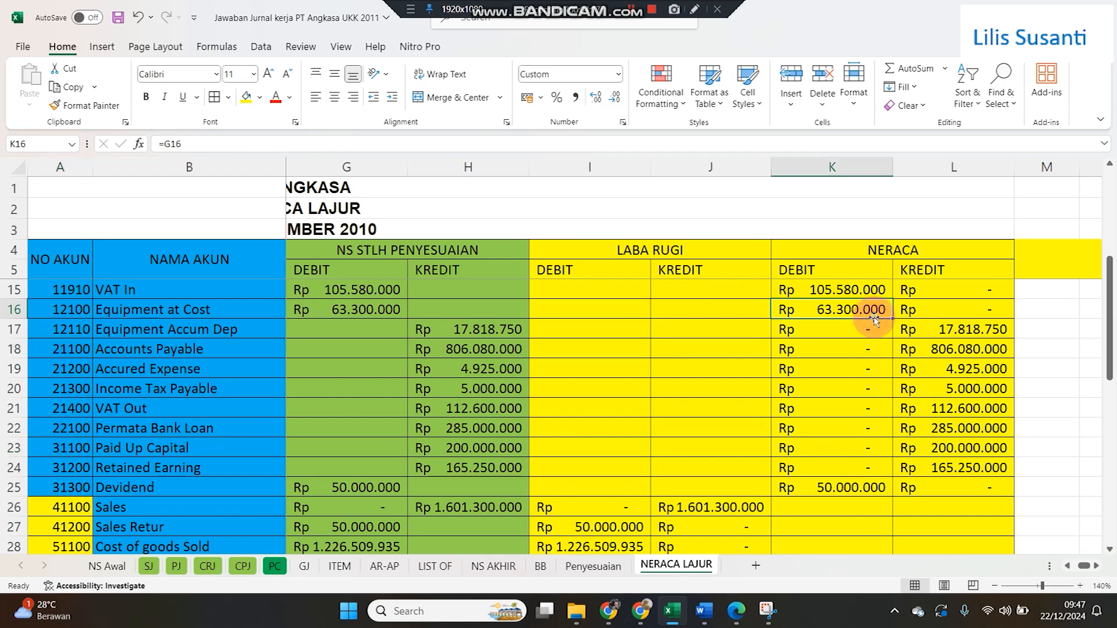
pyautogui.scroll(3, 874, 319)
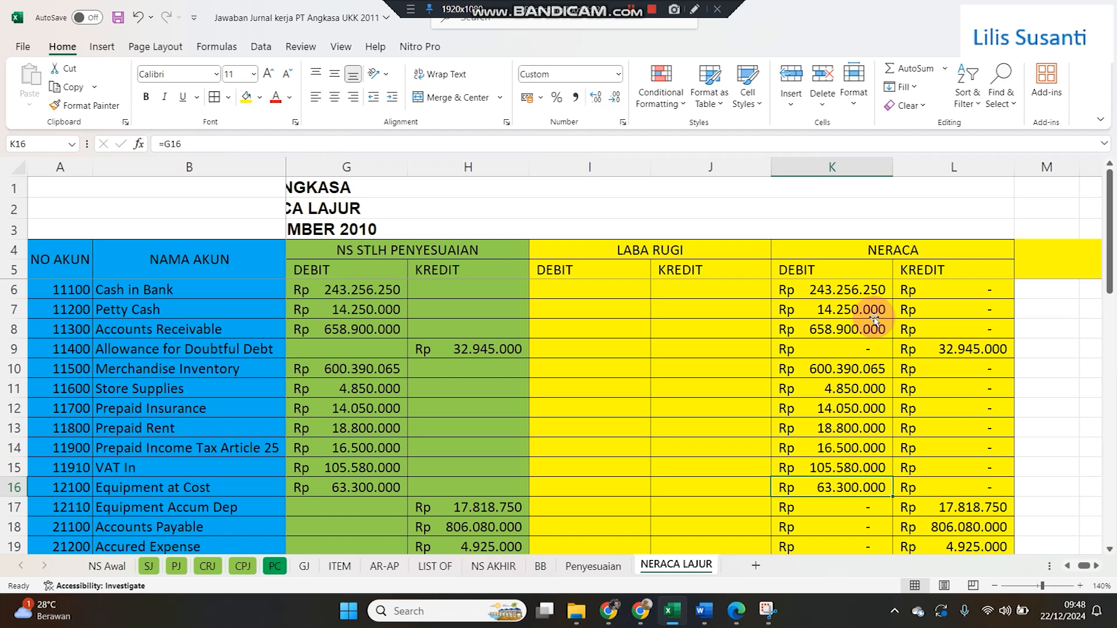
# - Review the worksheet's columns from NERACA SALDO through PENYESUAIAN and NS STLH PENYESUAIAN to LABA RUGI
pyautogui.press('Left')
pyautogui.press('Left')
pyautogui.press('Left')
pyautogui.press('Left')
pyautogui.press('Left')
pyautogui.press('Left')
pyautogui.press('Left')
pyautogui.press('Left')
pyautogui.press('Left')
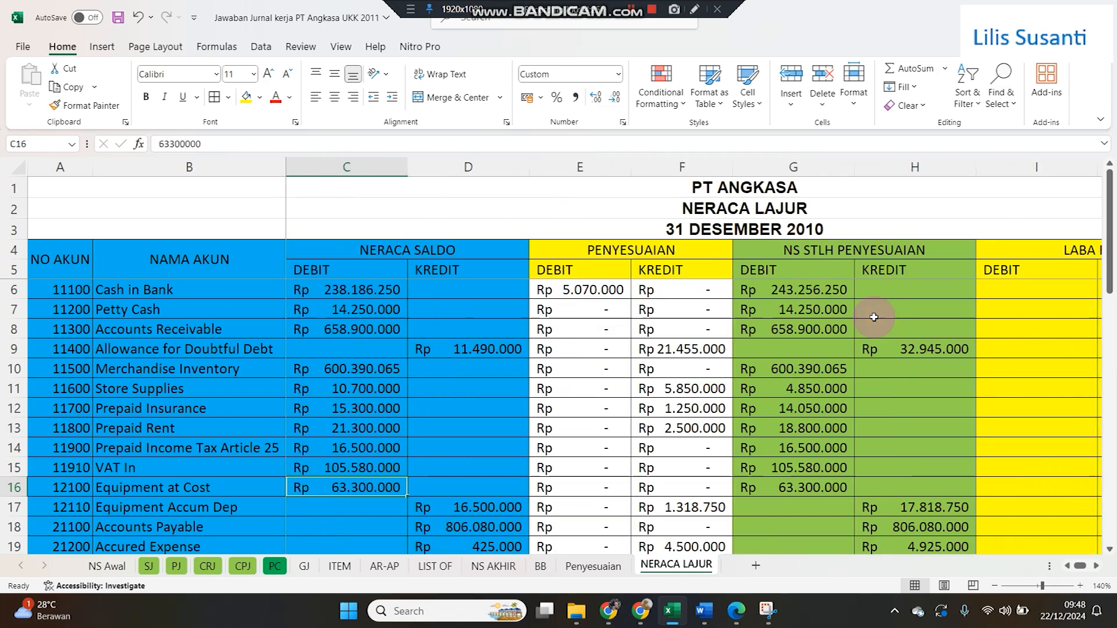
pyautogui.press('Right')
pyautogui.press('Right')
pyautogui.press('Right')
pyautogui.press('Right')
pyautogui.press('Right')
pyautogui.press('Right')
pyautogui.press('Right')
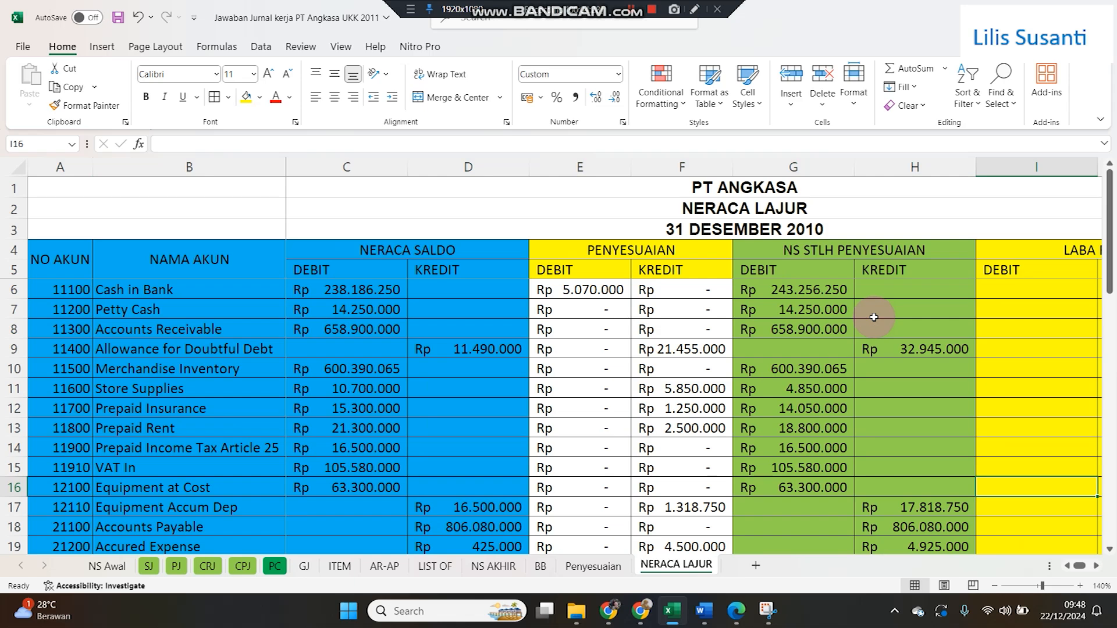
pyautogui.press('Right')
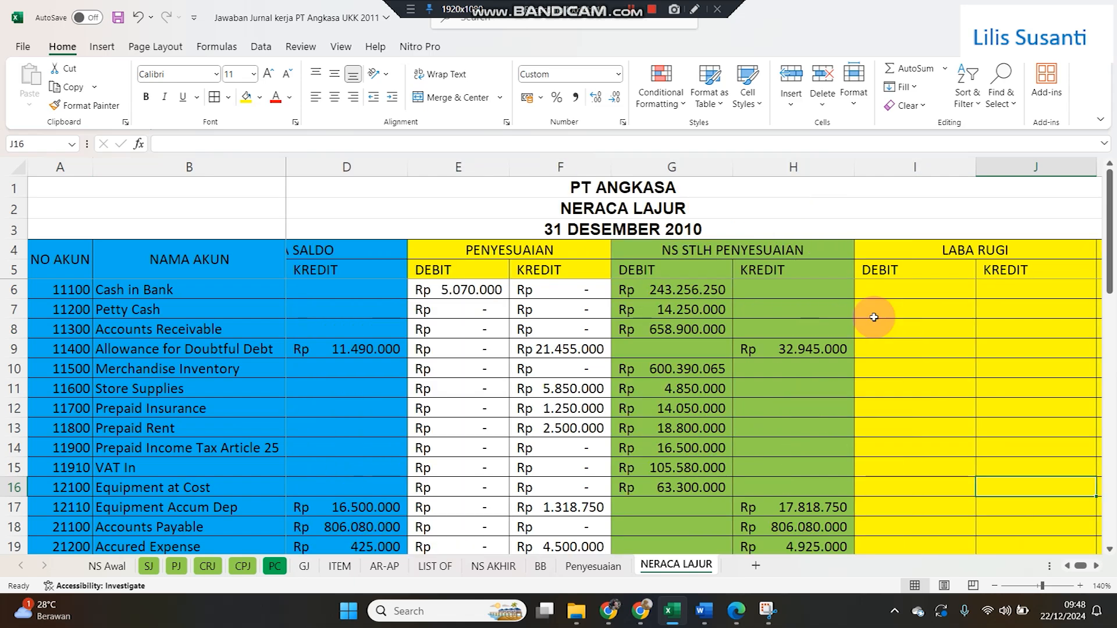